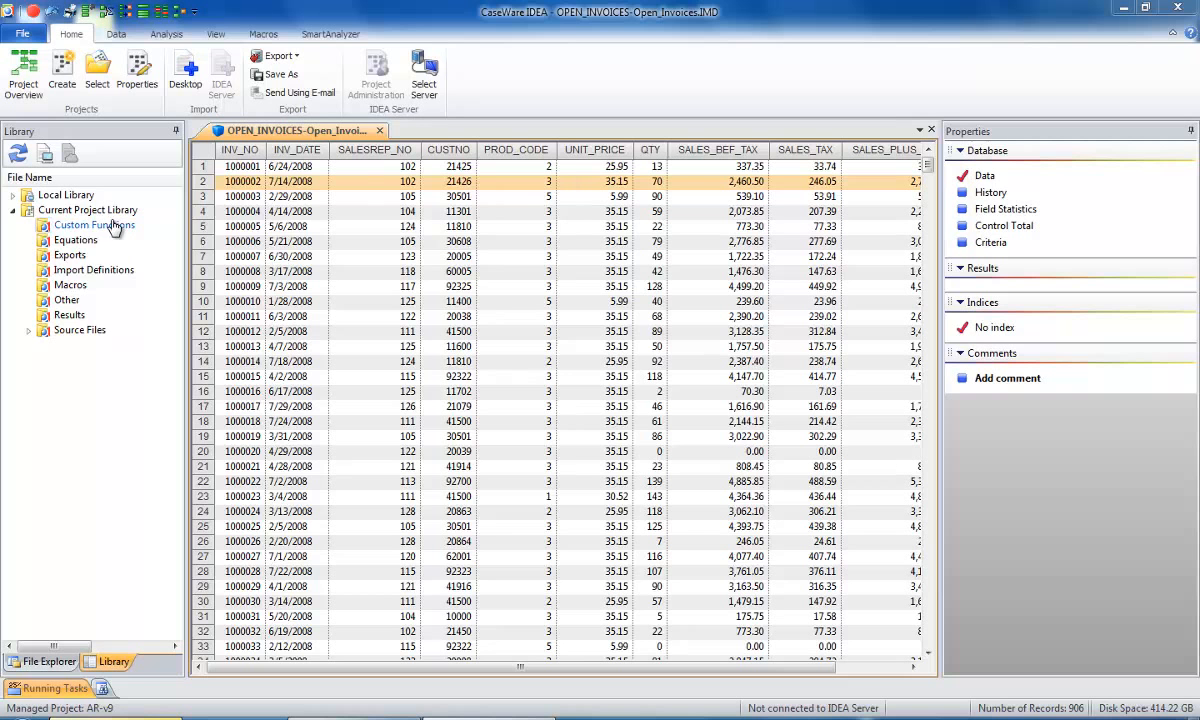
Browse for a file to add to the current project library's Source Files folder, and cancel without adding one.
{"action": "right_click", "coordinate": [78, 337]}
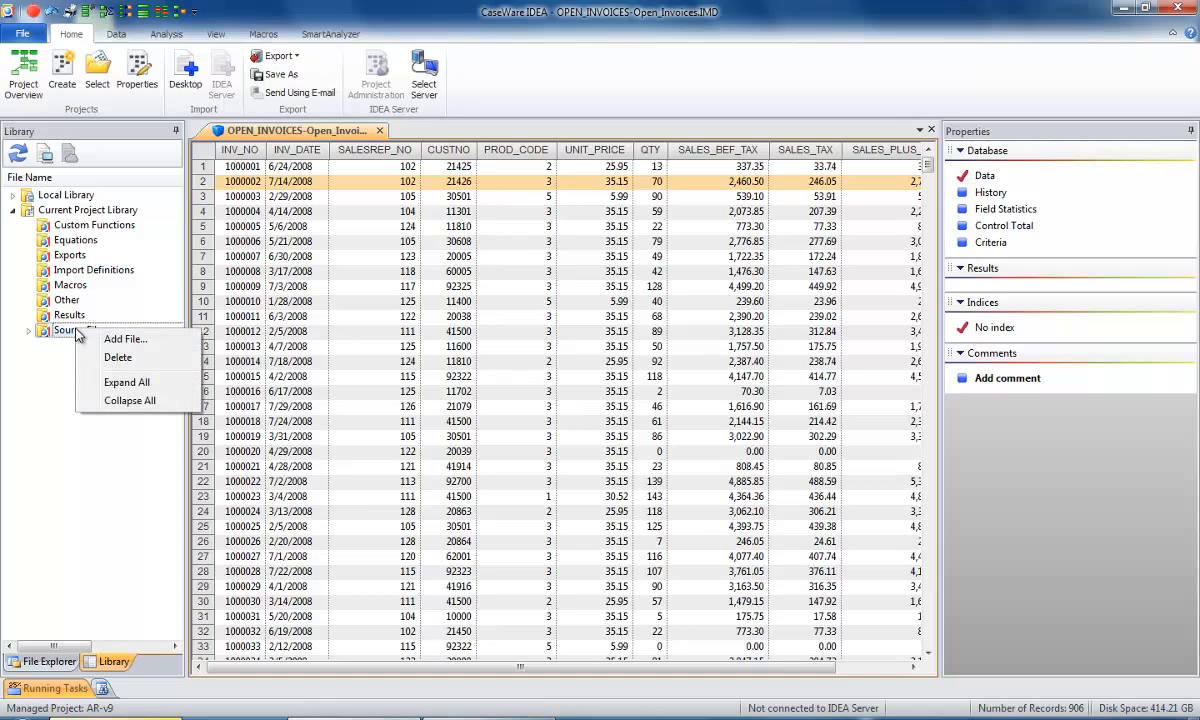
{"action": "left_click", "coordinate": [115, 340]}
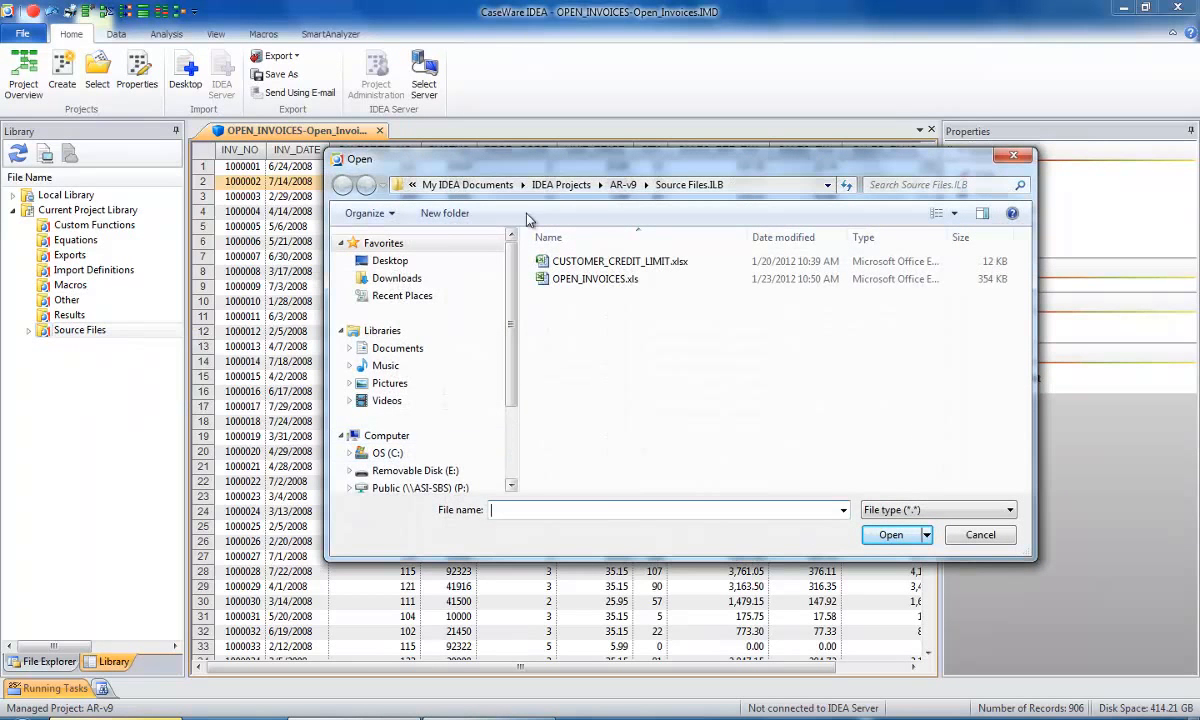
{"action": "left_click_drag", "start_coordinate": [538, 164], "coordinate": [451, 183]}
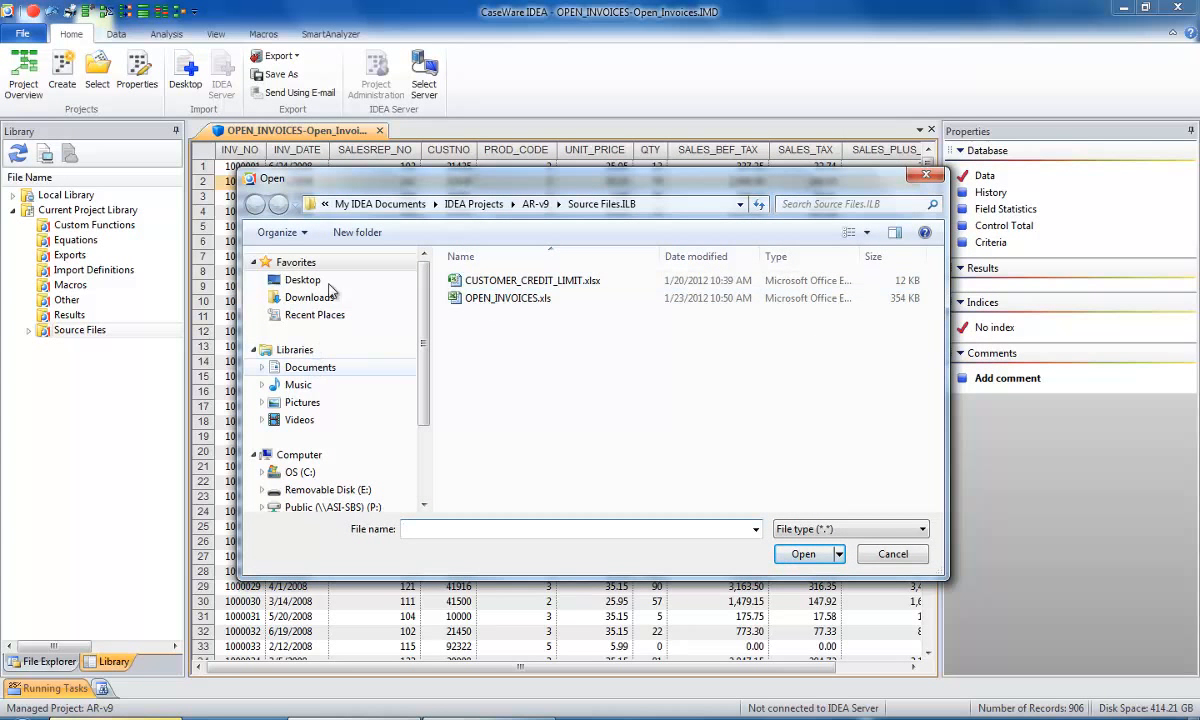
{"action": "left_click", "coordinate": [885, 557]}
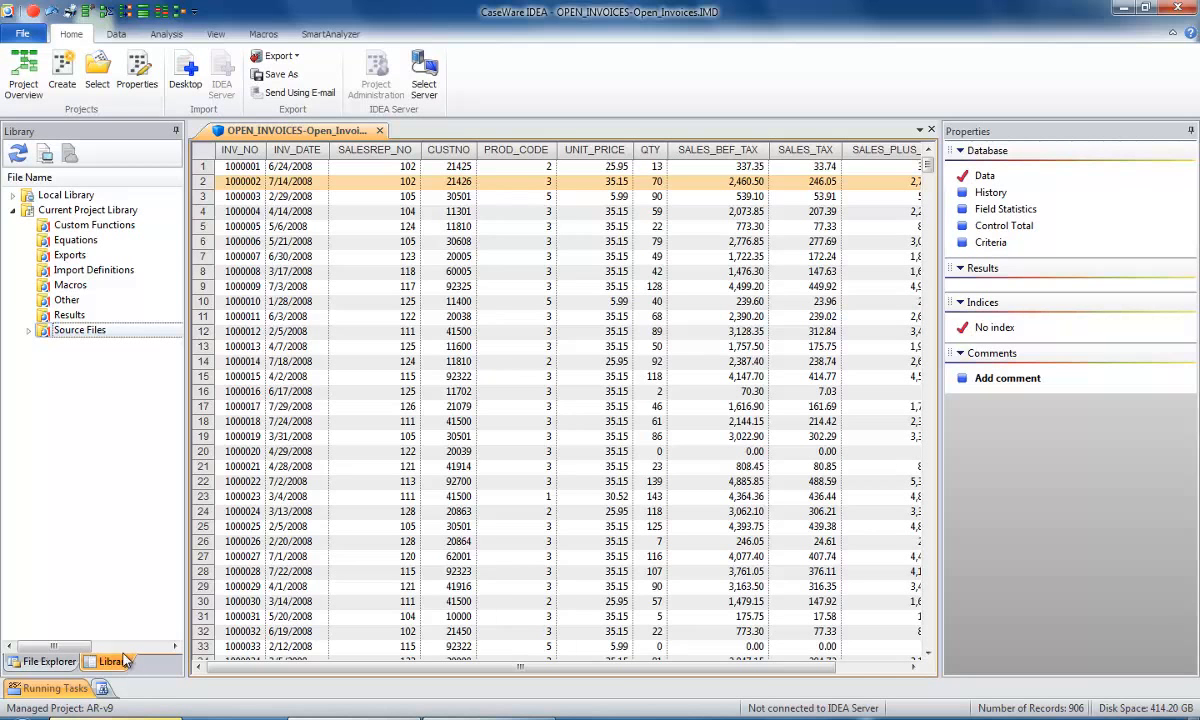
Show the project's databases in the File Explorer and adjust the width of its pane.
{"action": "left_click", "coordinate": [42, 661]}
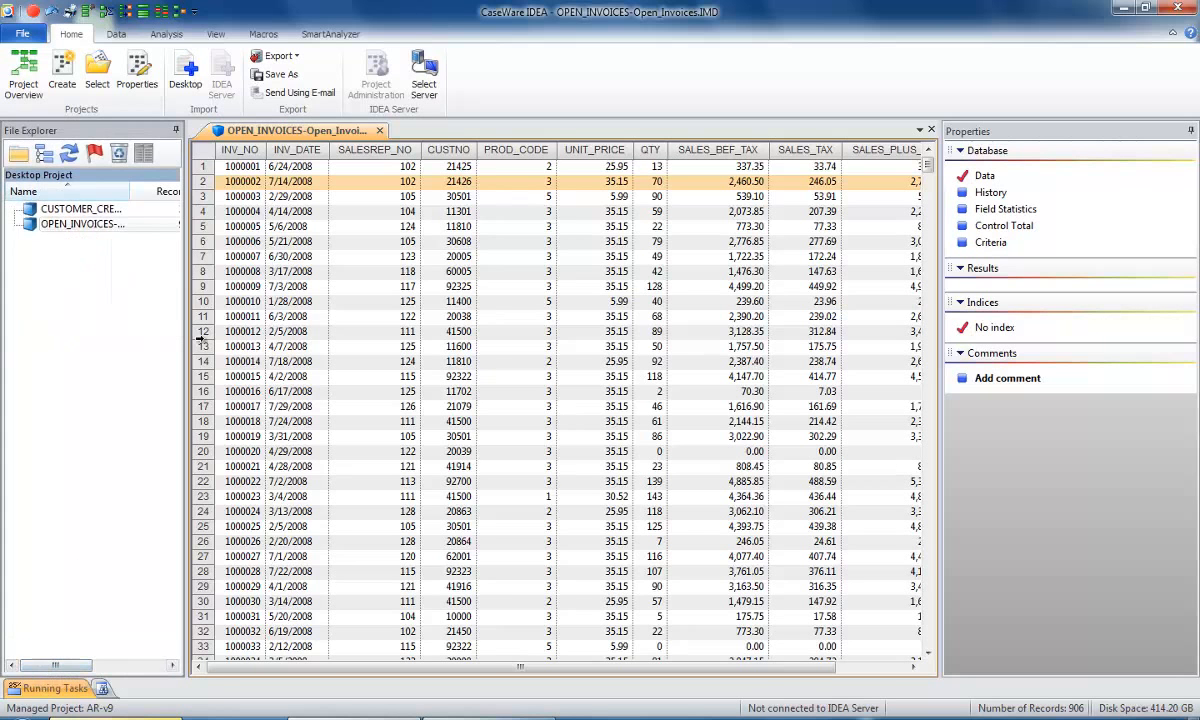
{"action": "left_click_drag", "start_coordinate": [182, 315], "coordinate": [281, 348]}
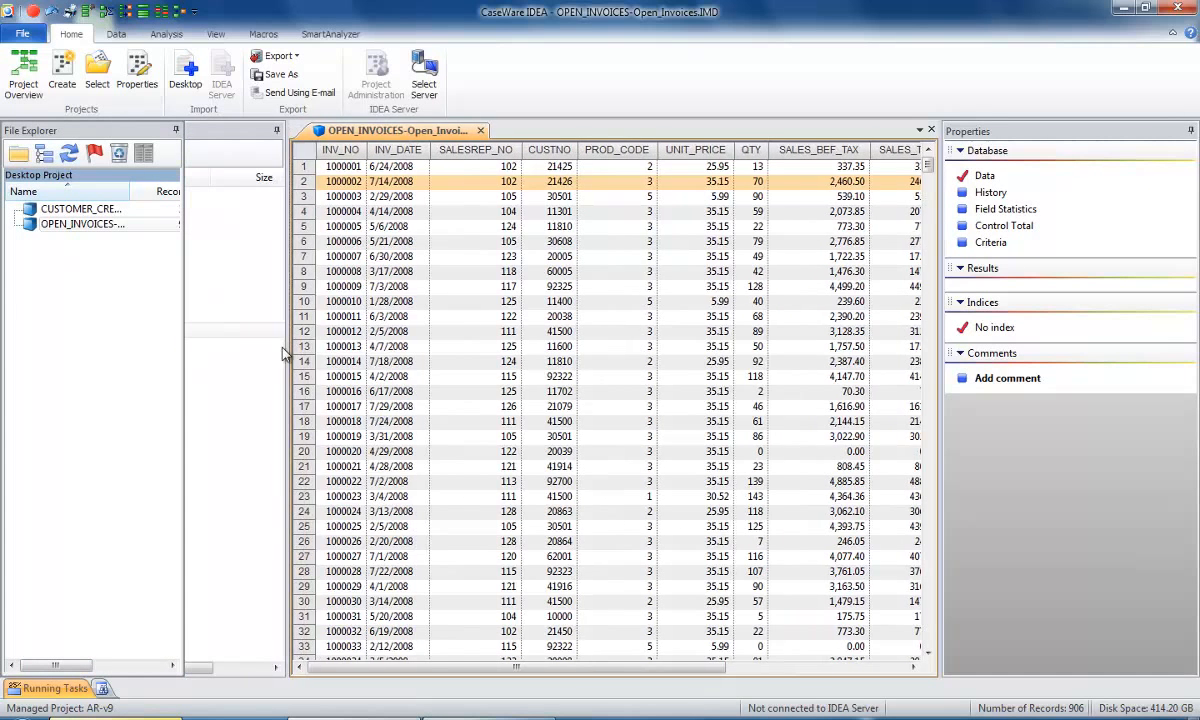
{"action": "left_click_drag", "start_coordinate": [279, 302], "coordinate": [193, 304]}
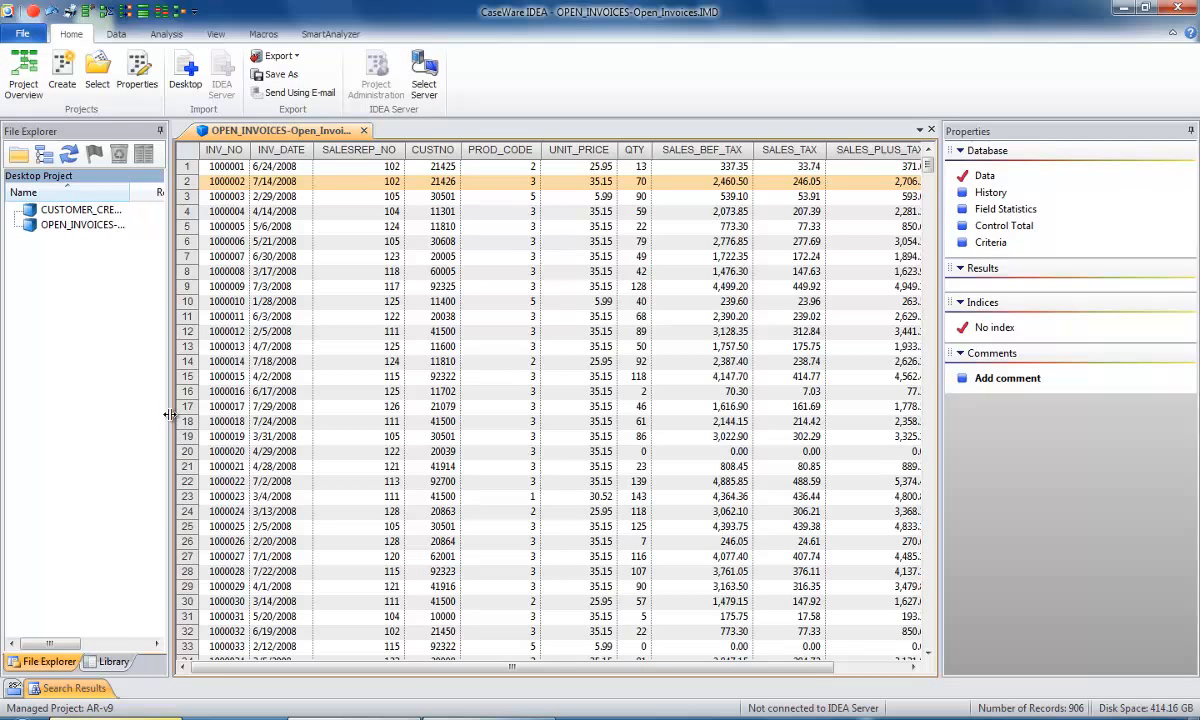
{"action": "left_click_drag", "start_coordinate": [168, 390], "coordinate": [190, 415]}
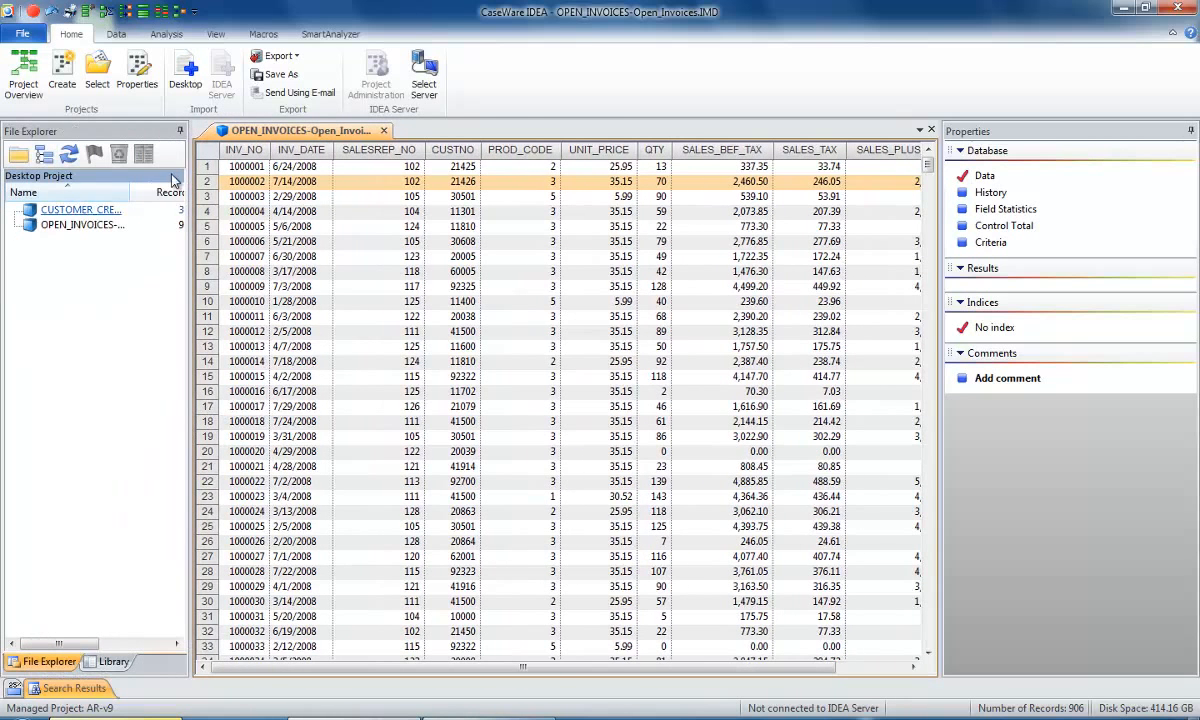
Set the File Explorer pane to auto-hide, reveal it, and pin it open again.
{"action": "left_click", "coordinate": [180, 131]}
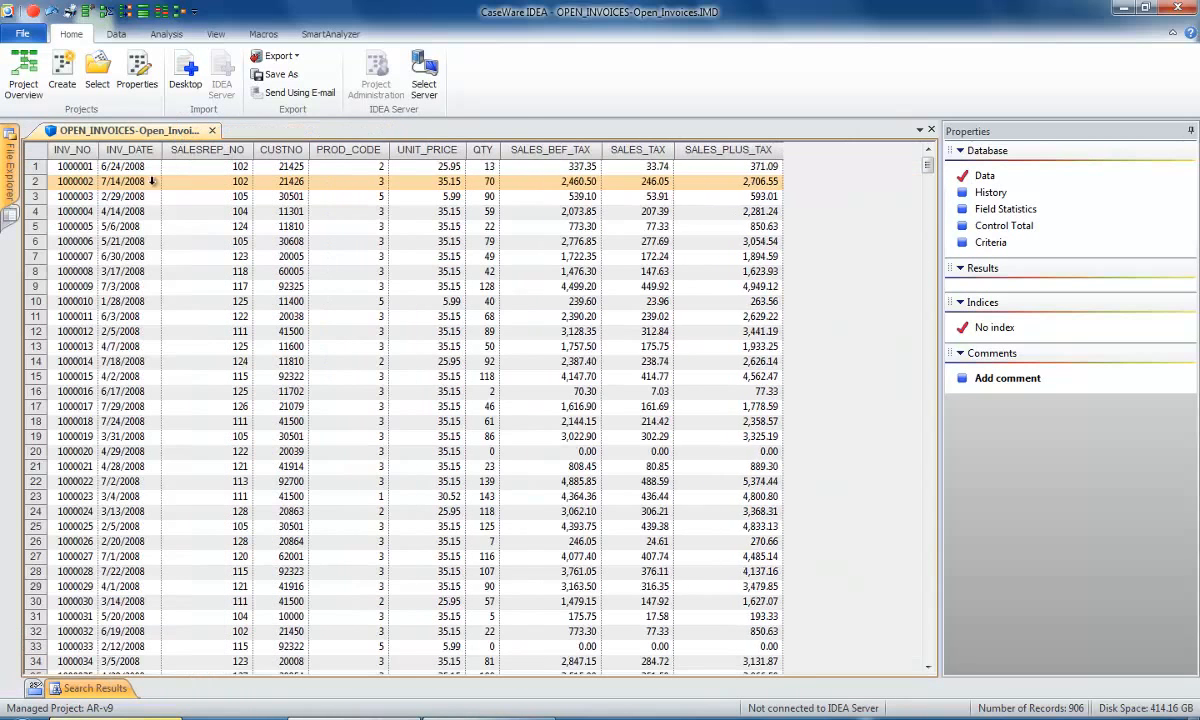
{"action": "left_click", "coordinate": [9, 188]}
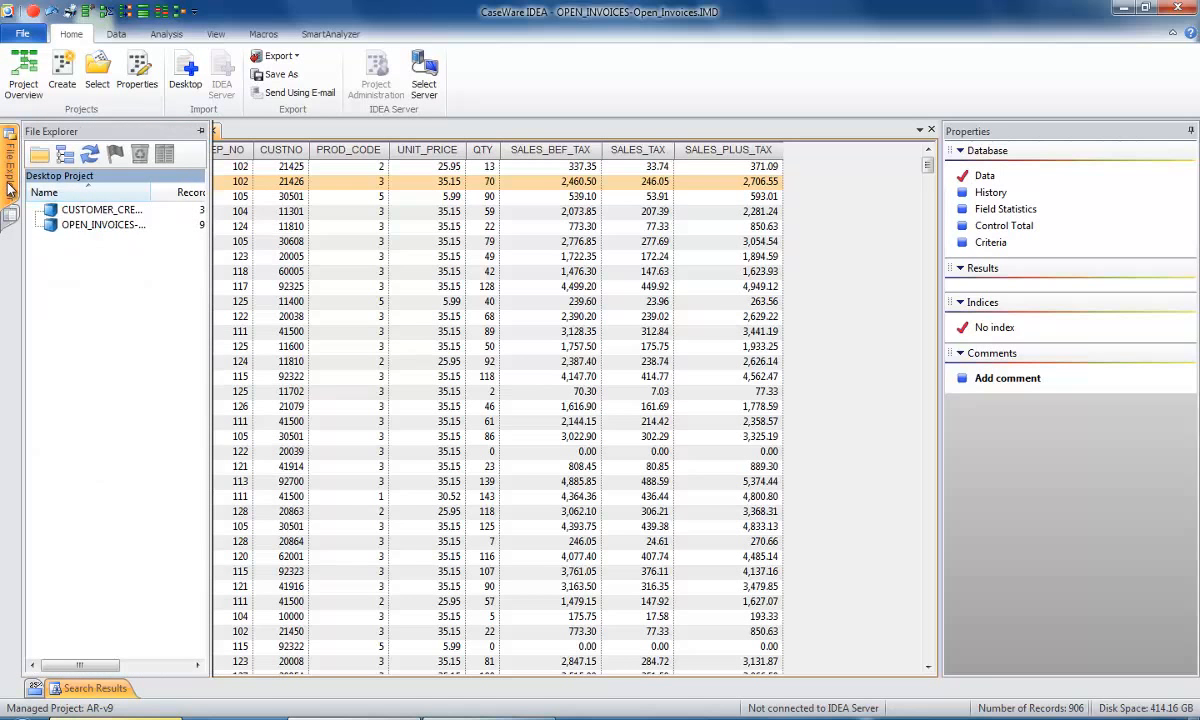
{"action": "left_click", "coordinate": [200, 131]}
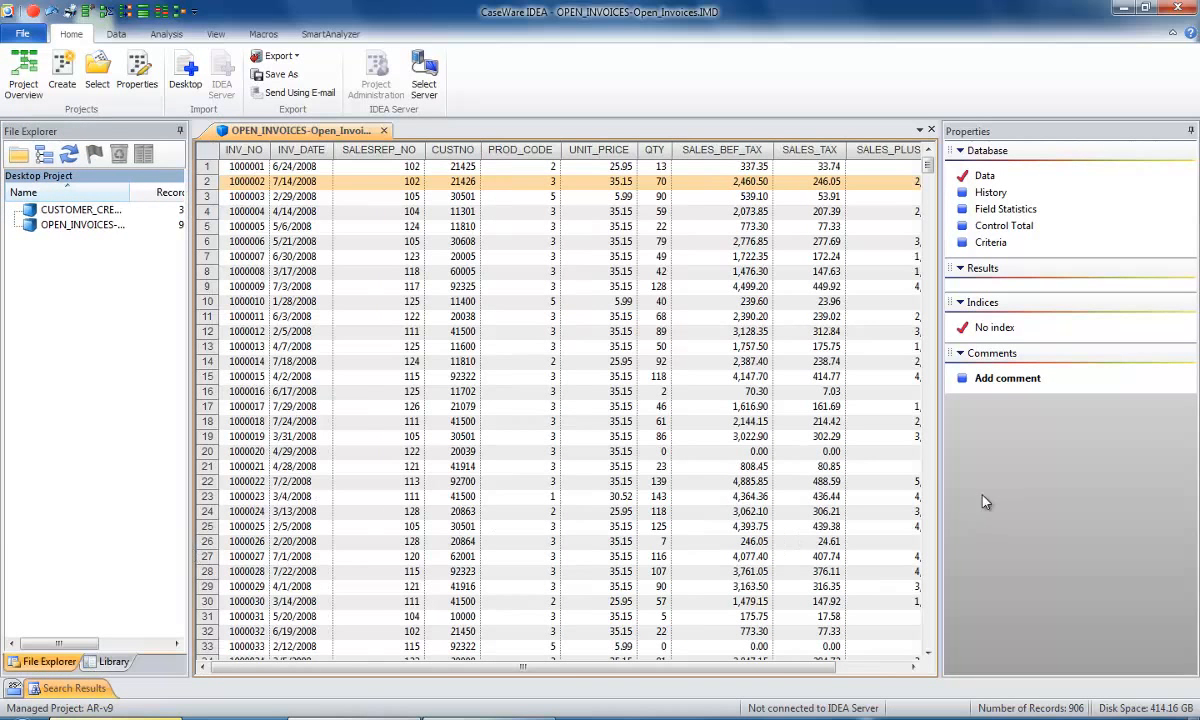
Narrow the Properties pane slightly, then auto-hide it and pin it open again.
{"action": "left_click_drag", "start_coordinate": [940, 503], "coordinate": [951, 519]}
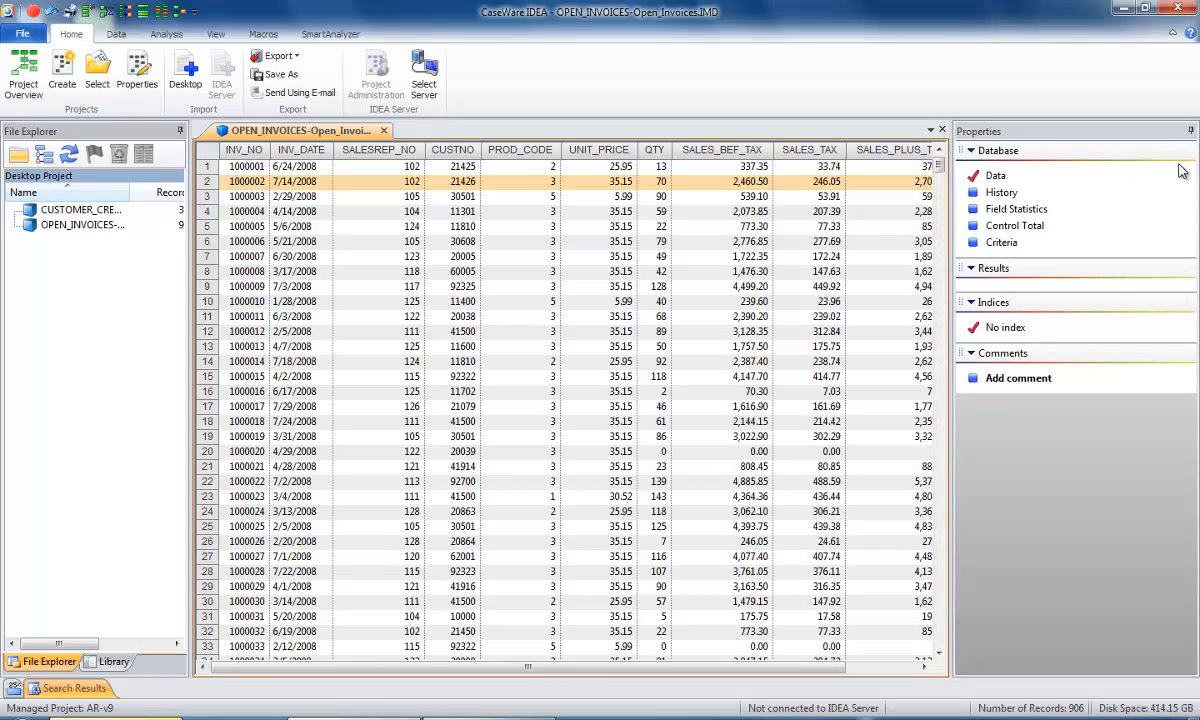
{"action": "left_click", "coordinate": [1190, 131]}
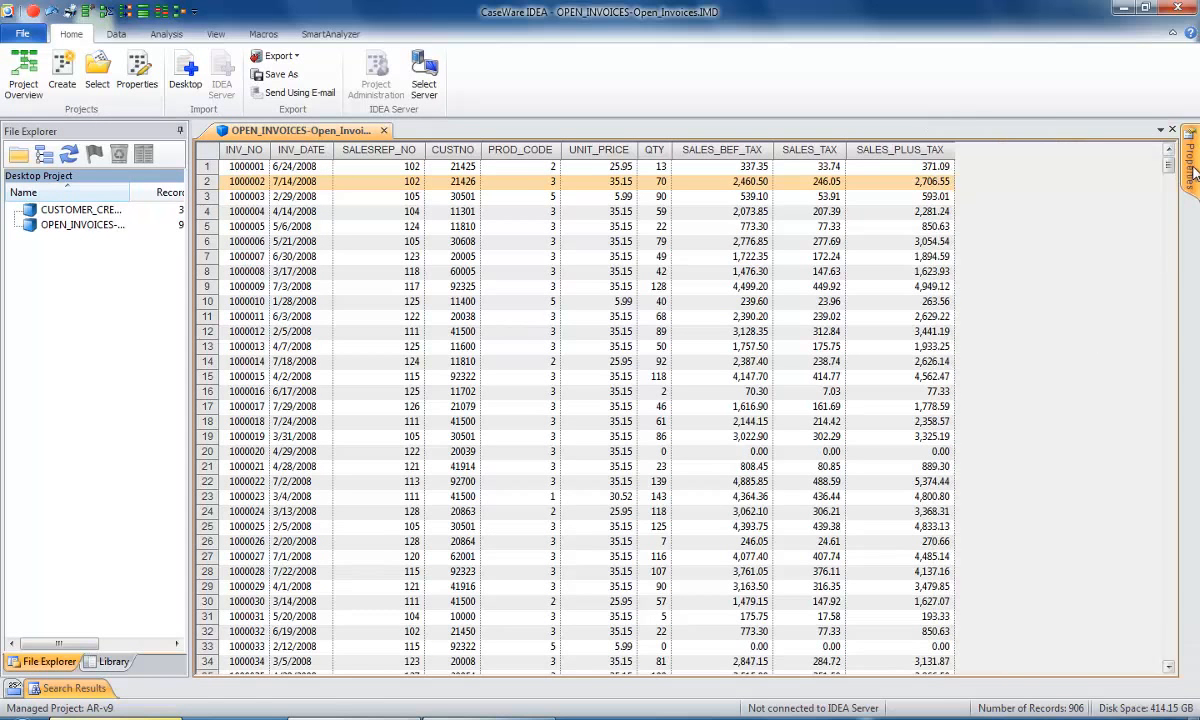
{"action": "mouse_move", "coordinate": [1189, 165]}
{"action": "left_click", "coordinate": [1170, 131]}
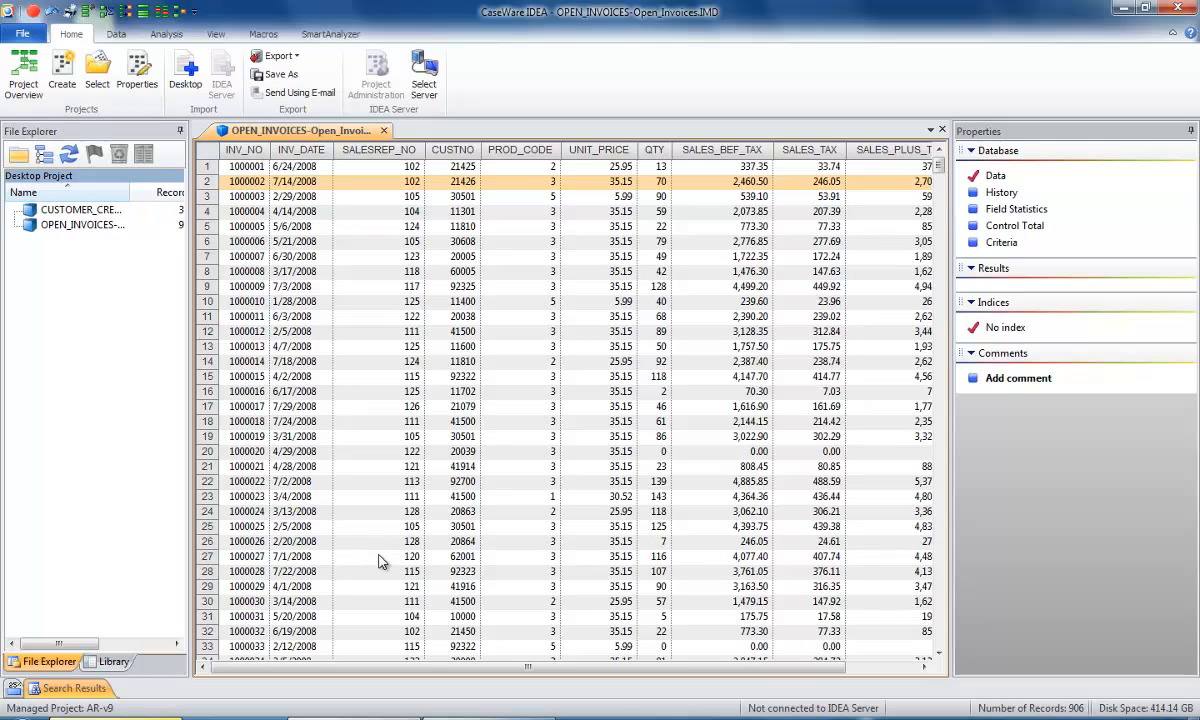
Try renaming the INV_NO field to JKJKJK and changing its type to Character in Field Manipulation, and cancel the changes.
{"action": "right_click", "coordinate": [409, 303]}
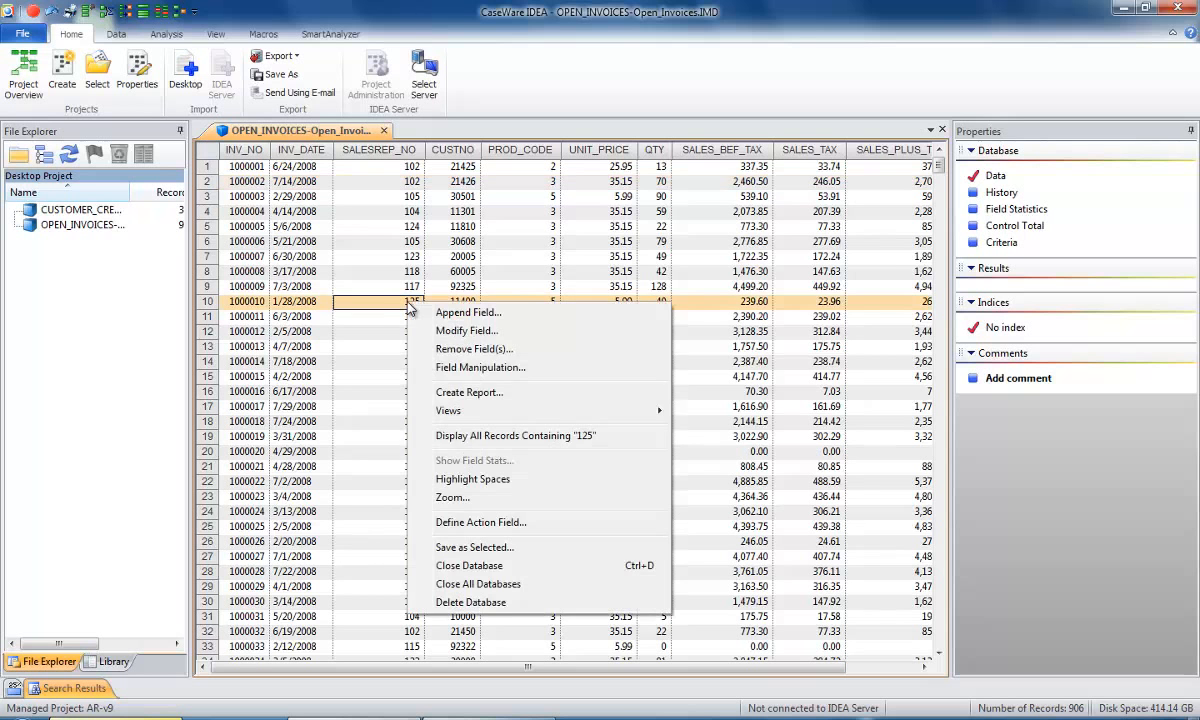
{"action": "left_click", "coordinate": [455, 368]}
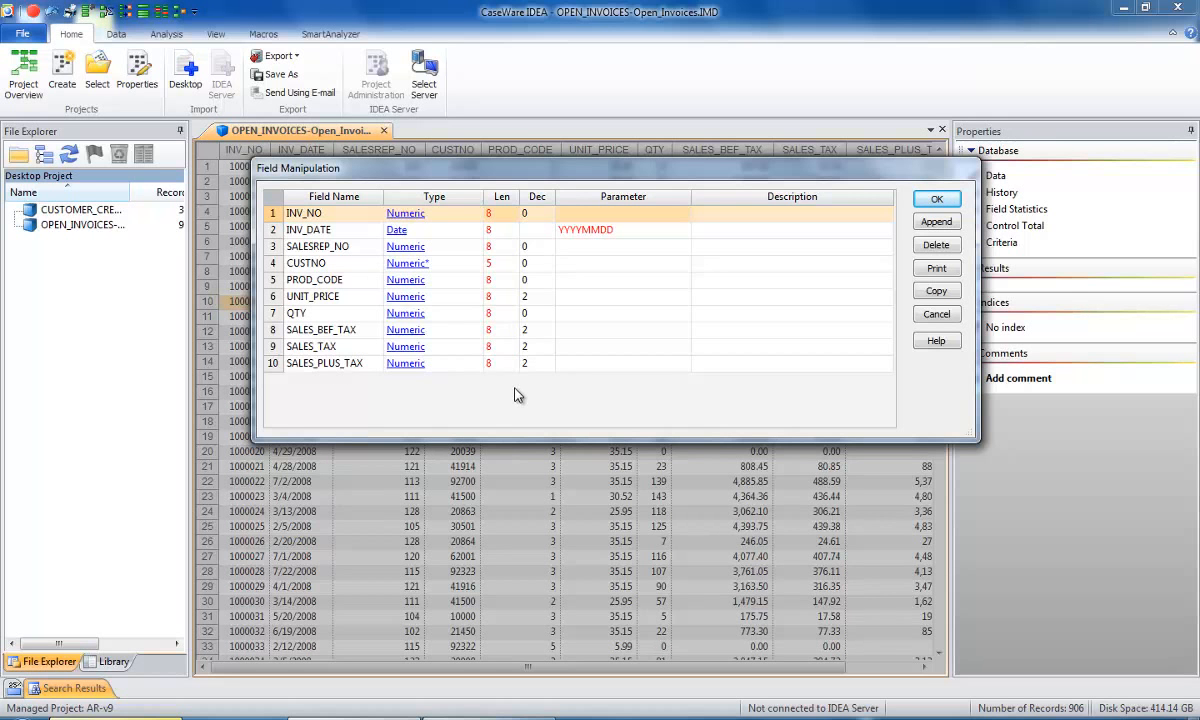
{"action": "left_click", "coordinate": [316, 216]}
{"action": "key", "text": "BackSpace"}
{"action": "type", "text": "JKJKJK"}
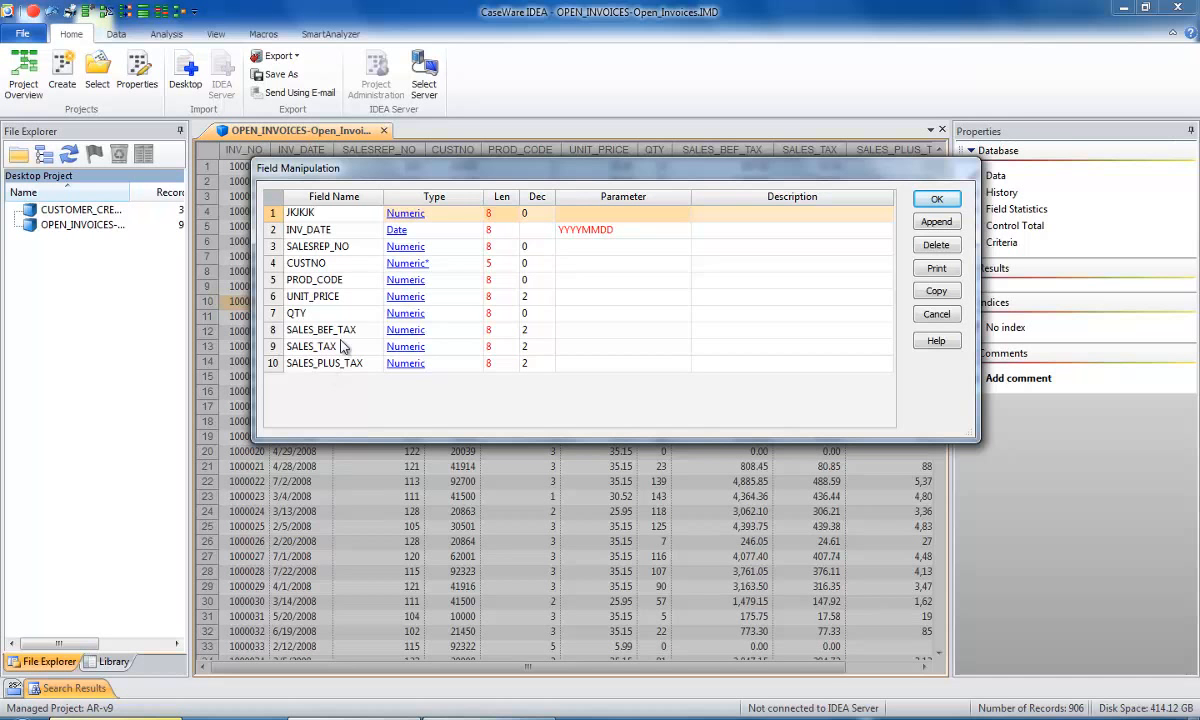
{"action": "left_click", "coordinate": [405, 214]}
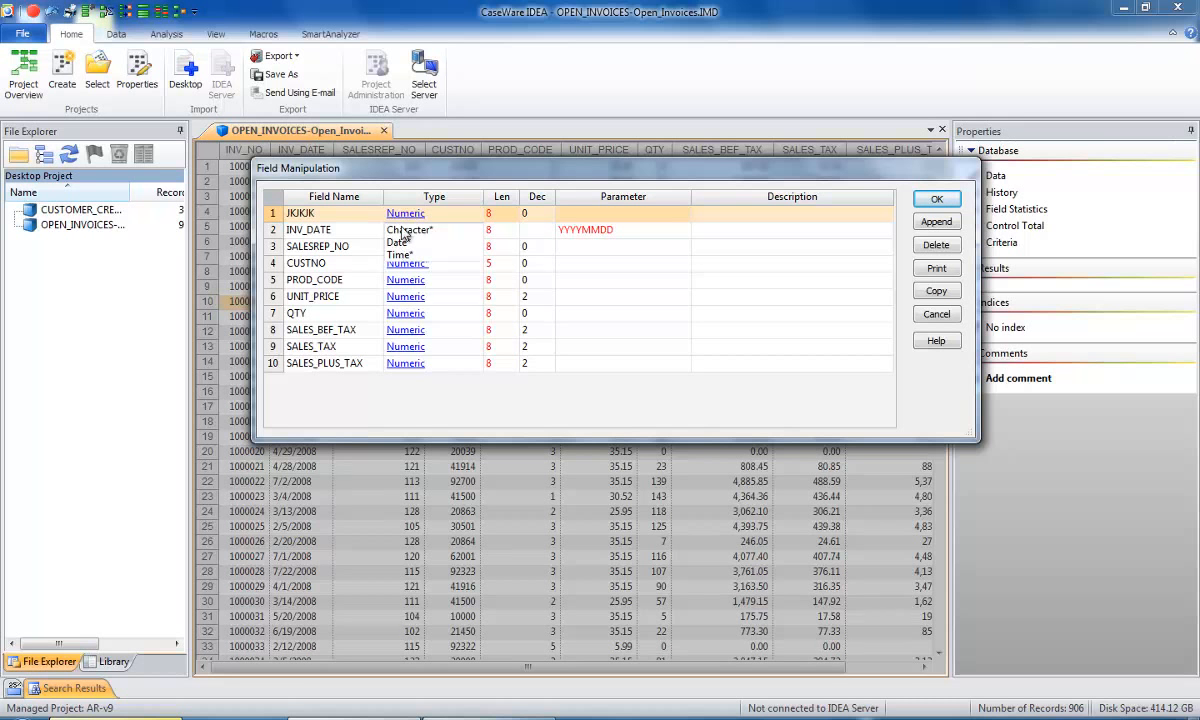
{"action": "left_click", "coordinate": [402, 230]}
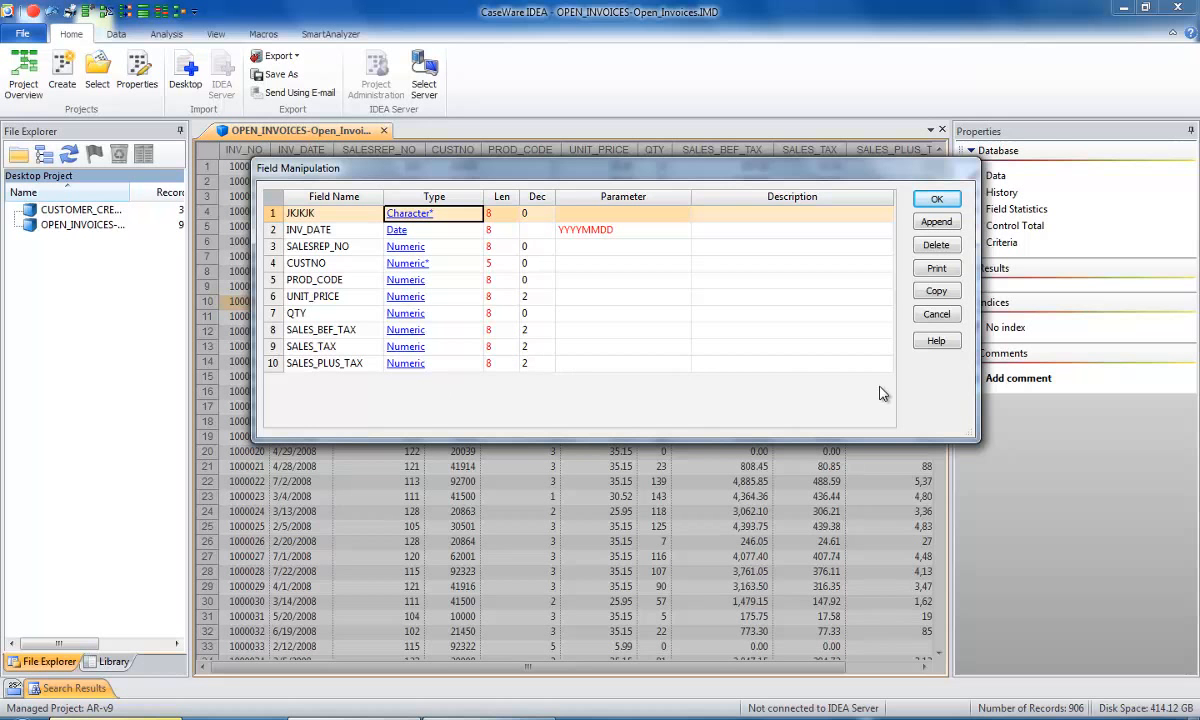
{"action": "left_click", "coordinate": [936, 315]}
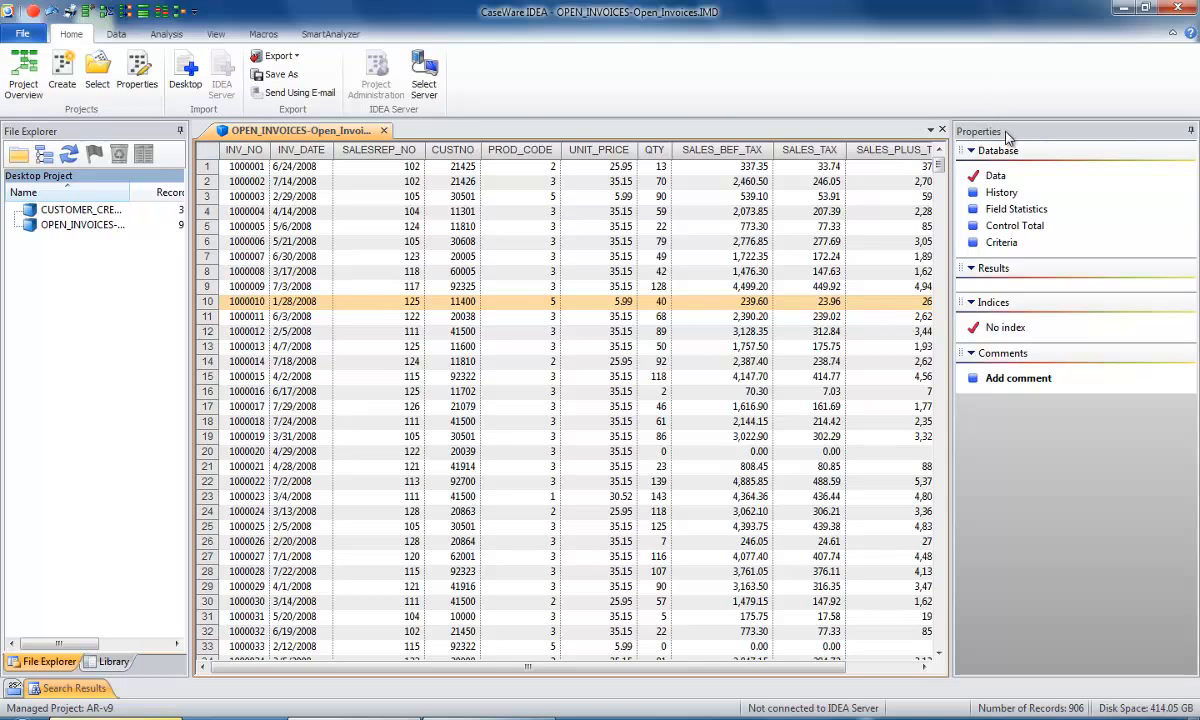
Create field statistics for all fields without them, and view the date, time and numeric statistics in turn.
{"action": "left_click", "coordinate": [1007, 212]}
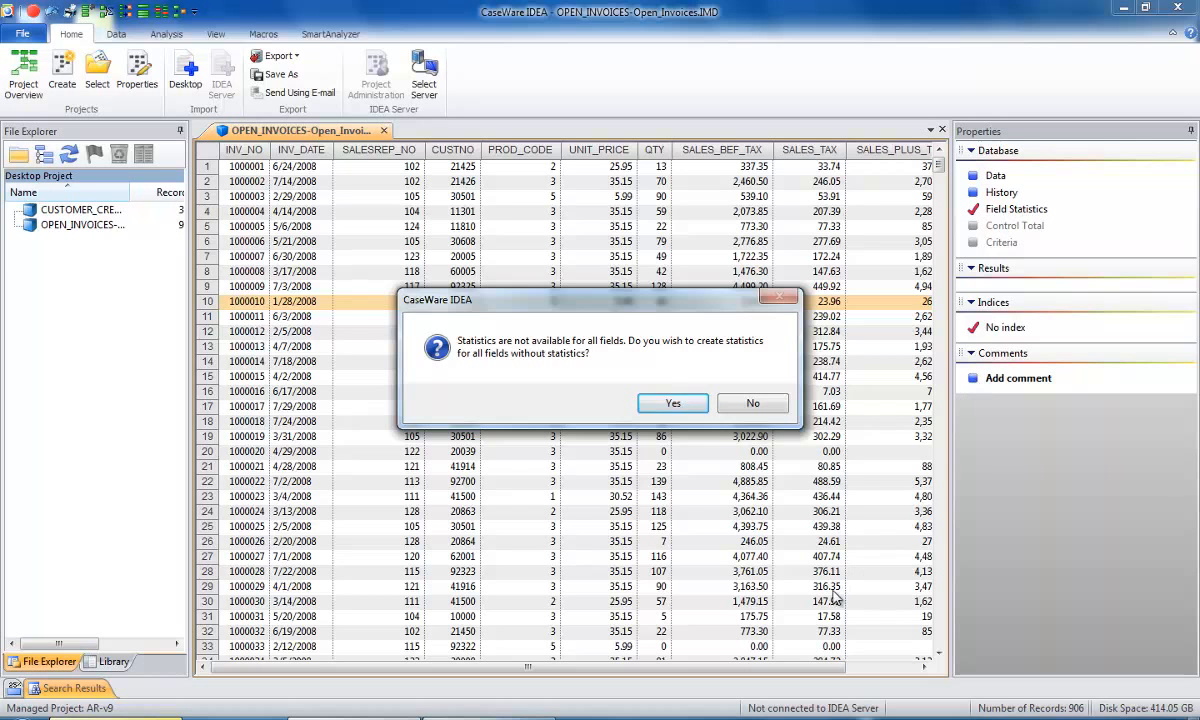
{"action": "left_click", "coordinate": [670, 404]}
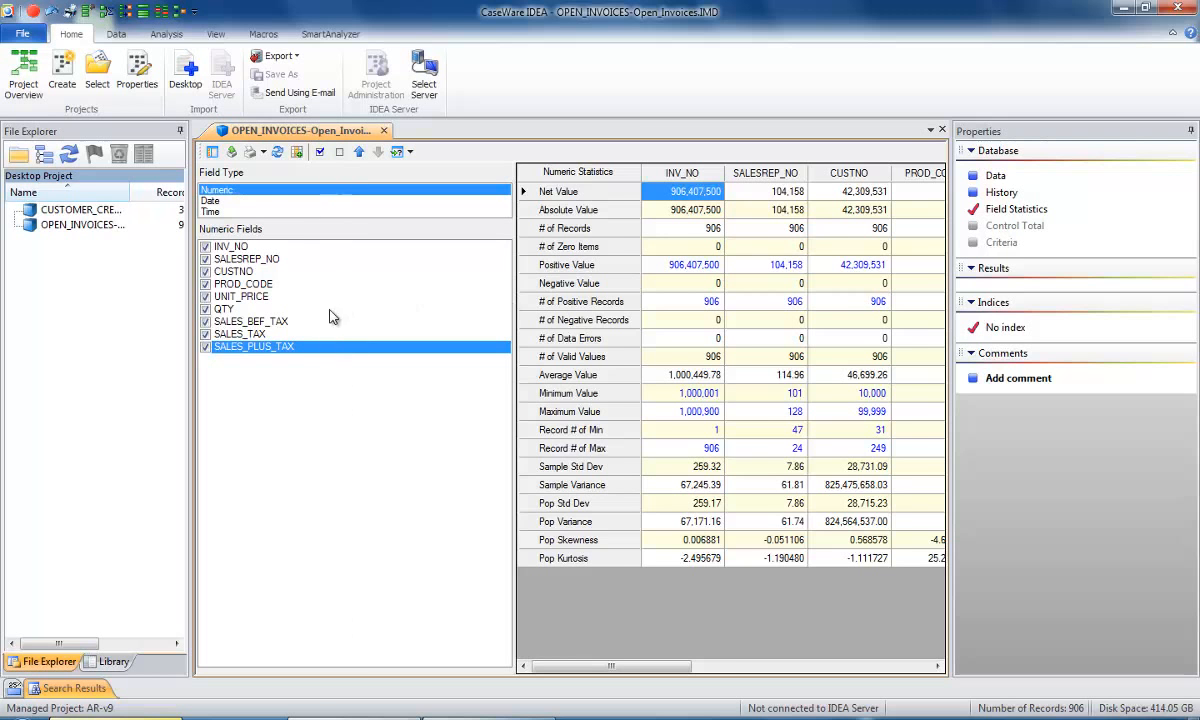
{"action": "mouse_move", "coordinate": [323, 320]}
{"action": "left_mouse_down"}
{"action": "mouse_move", "coordinate": [305, 298]}
{"action": "mouse_move", "coordinate": [318, 310]}
{"action": "left_mouse_up"}
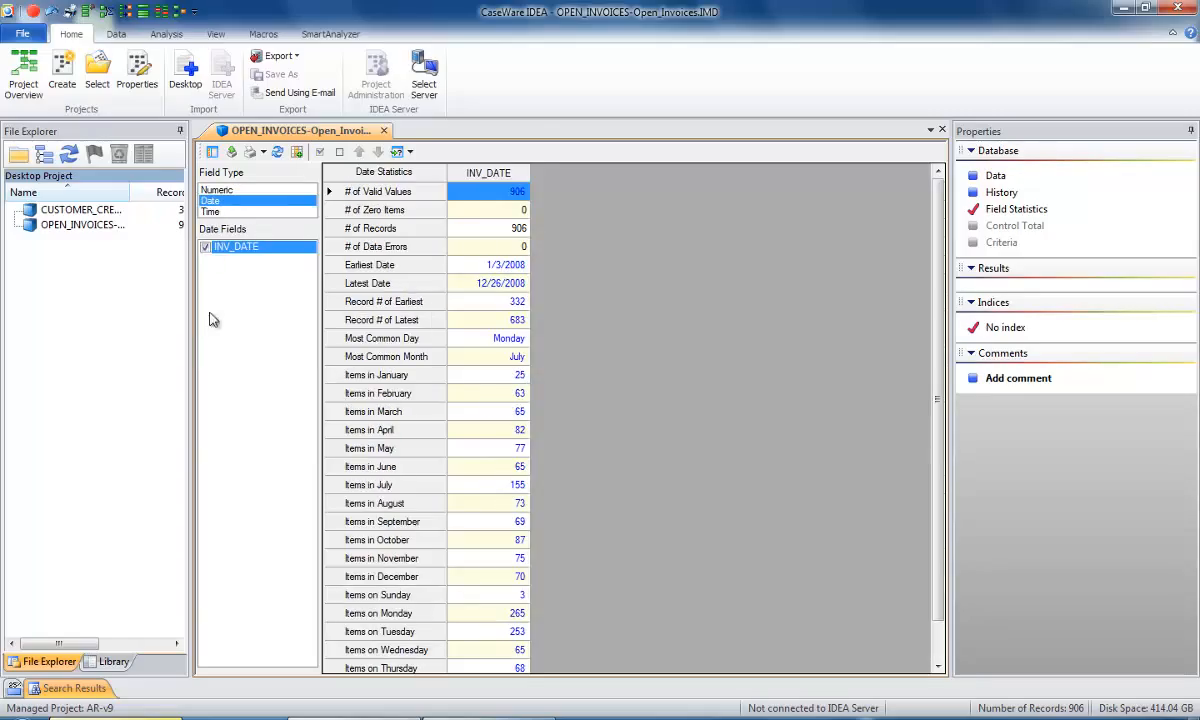
{"action": "left_click", "coordinate": [207, 212]}
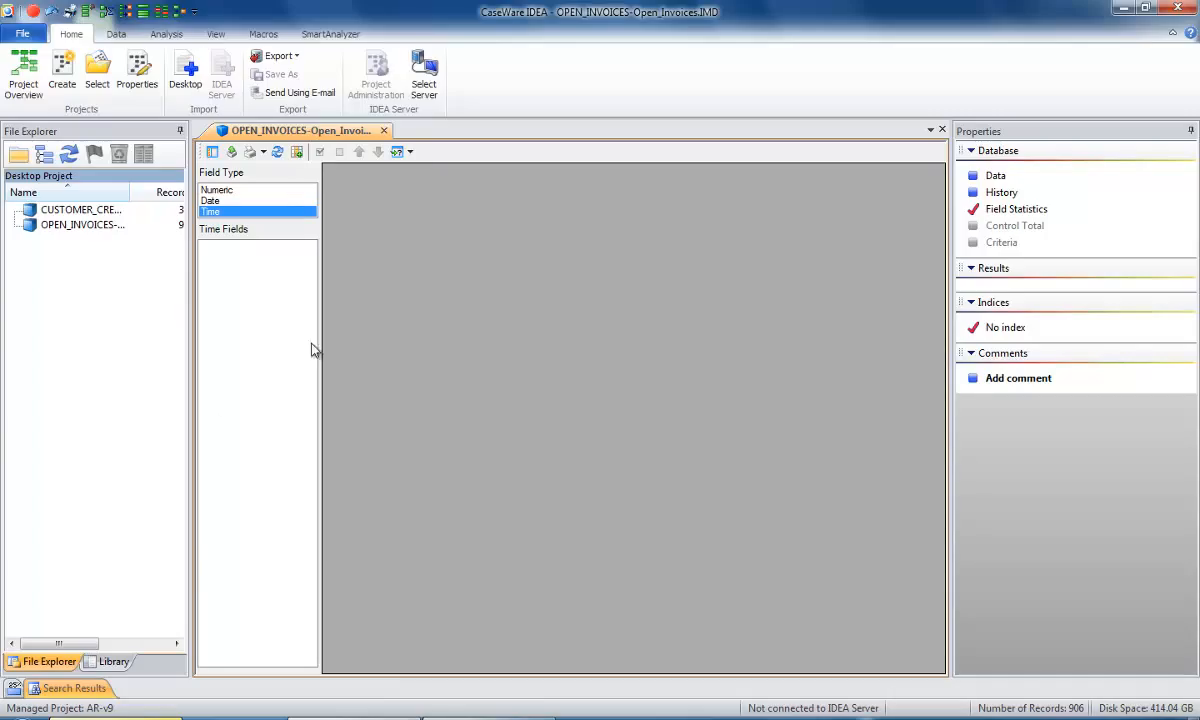
{"action": "left_click", "coordinate": [214, 189]}
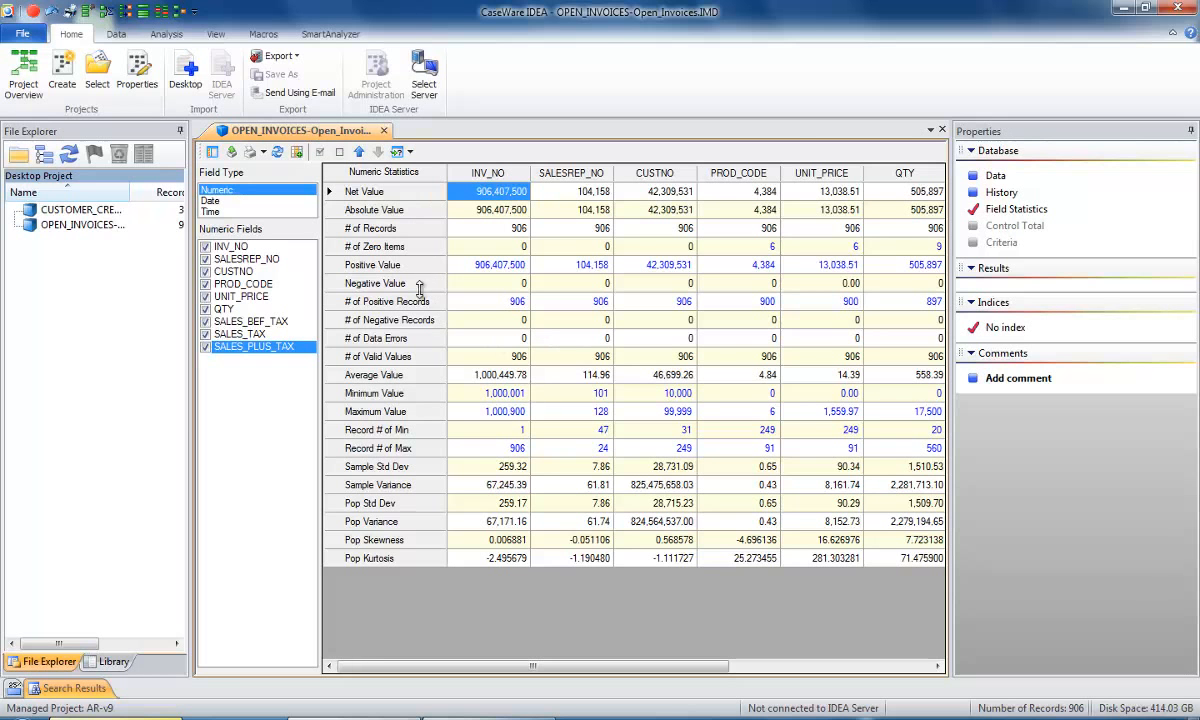
Limit the numeric statistics to SALES_BEF_TAX, SALES_TAX and SALES_PLUS_TAX, and widen the statistic name column.
{"action": "left_click", "coordinate": [340, 152]}
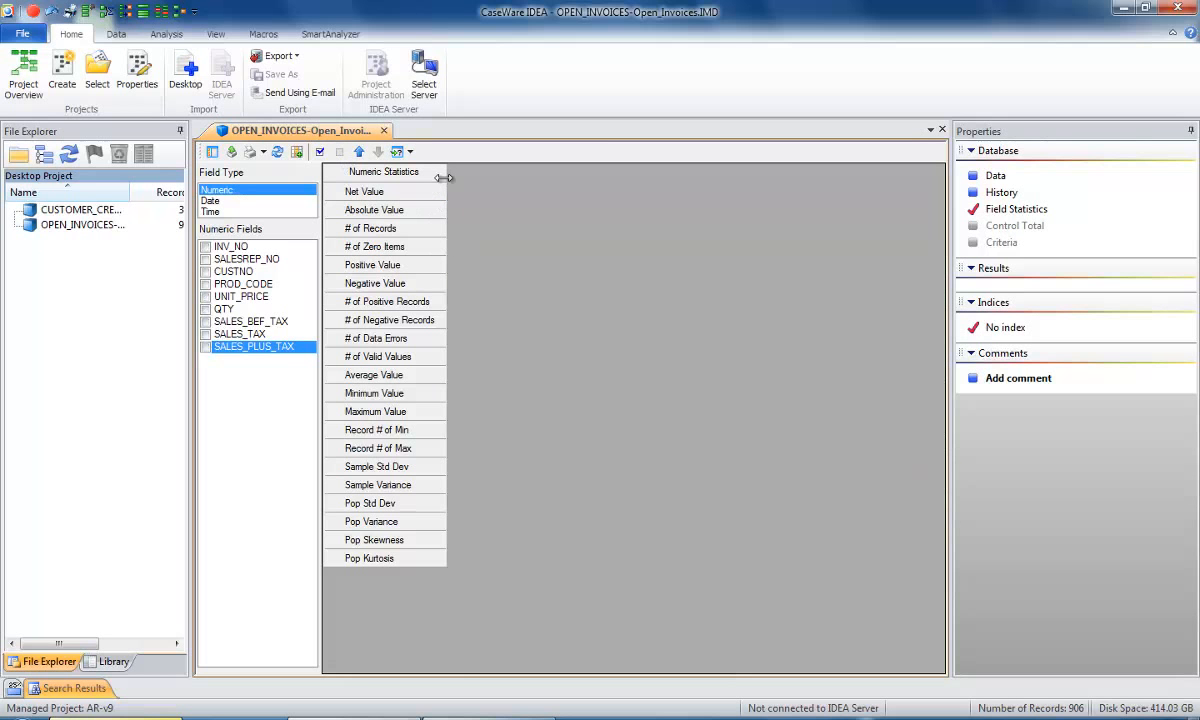
{"action": "left_click_drag", "start_coordinate": [448, 178], "coordinate": [467, 180]}
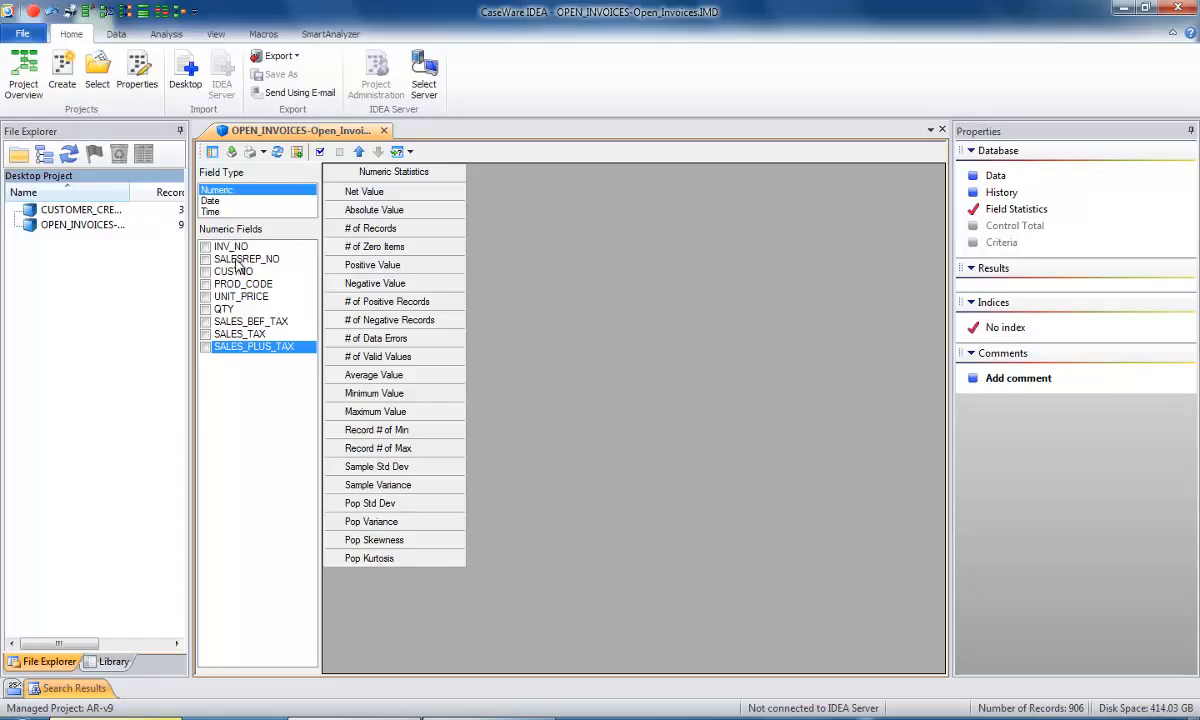
{"action": "left_click", "coordinate": [205, 335]}
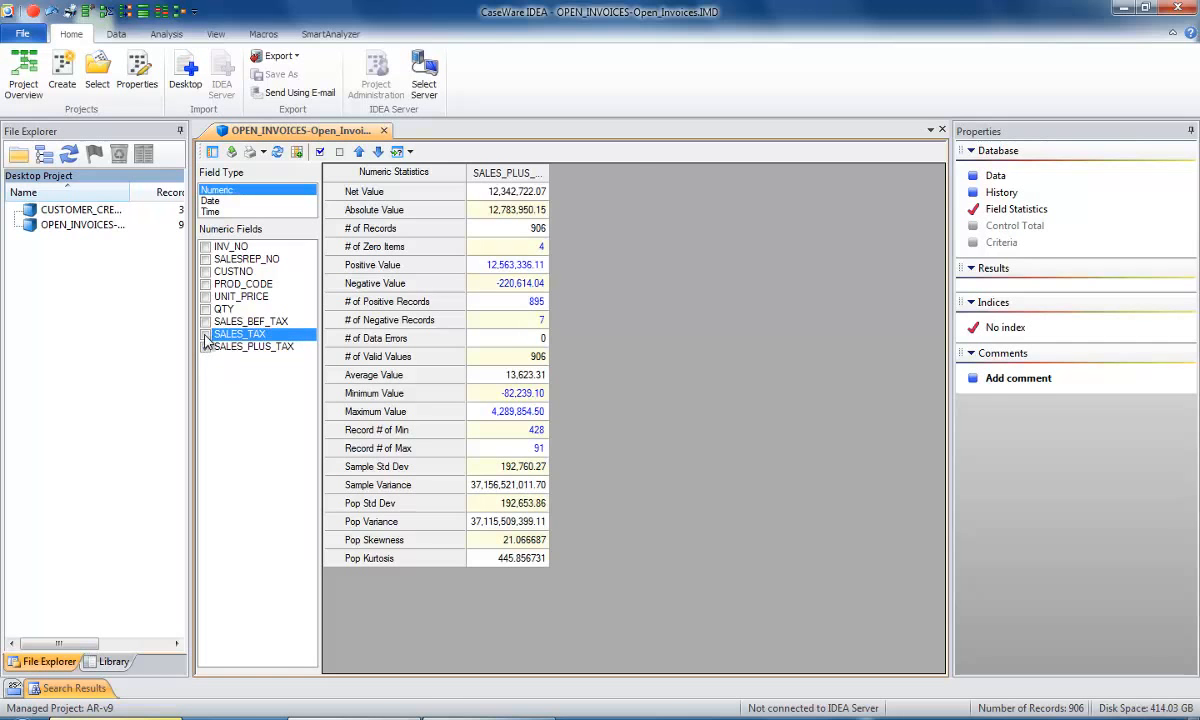
{"action": "left_click", "coordinate": [205, 321]}
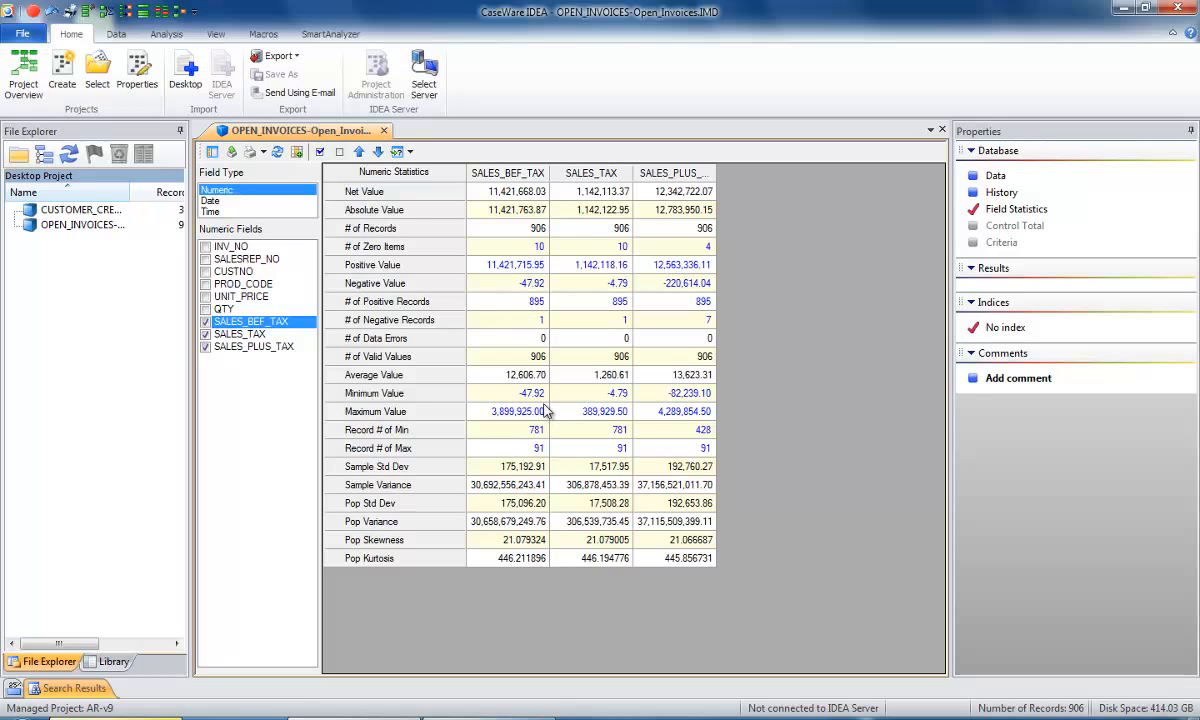
Drill down to the SALES_BEF_TAX record with the minimum value and to its positive records, closing each record list.
{"action": "left_click", "coordinate": [537, 430]}
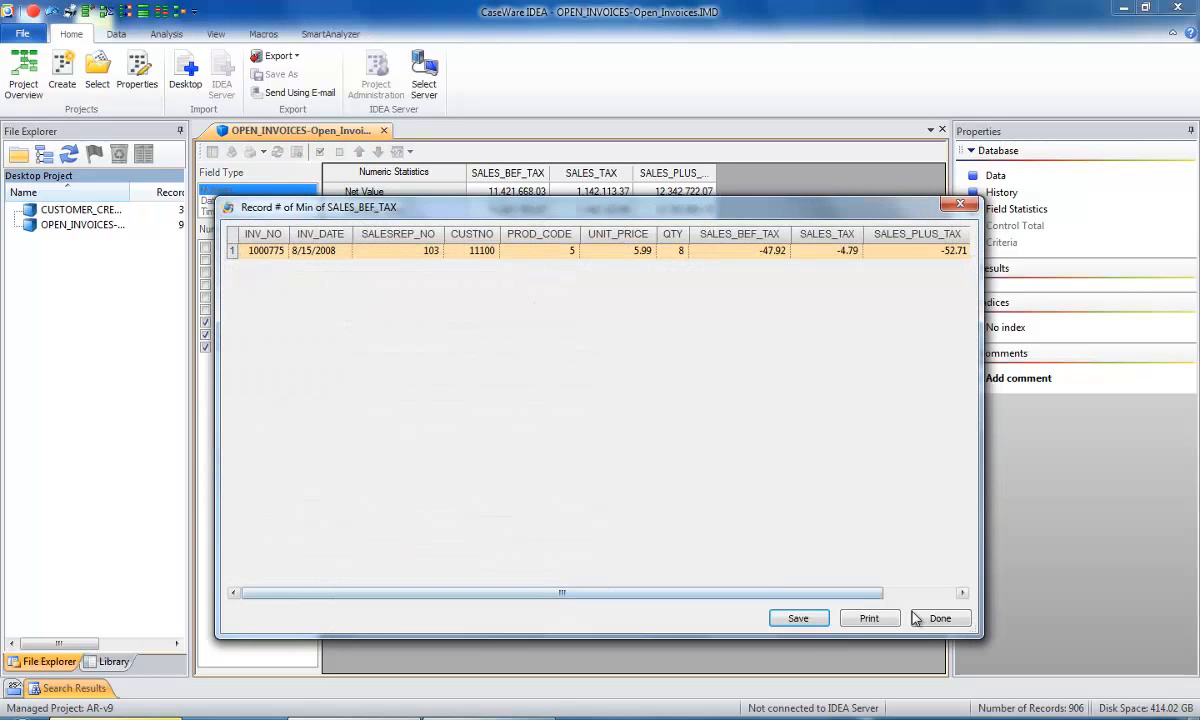
{"action": "left_click", "coordinate": [933, 617]}
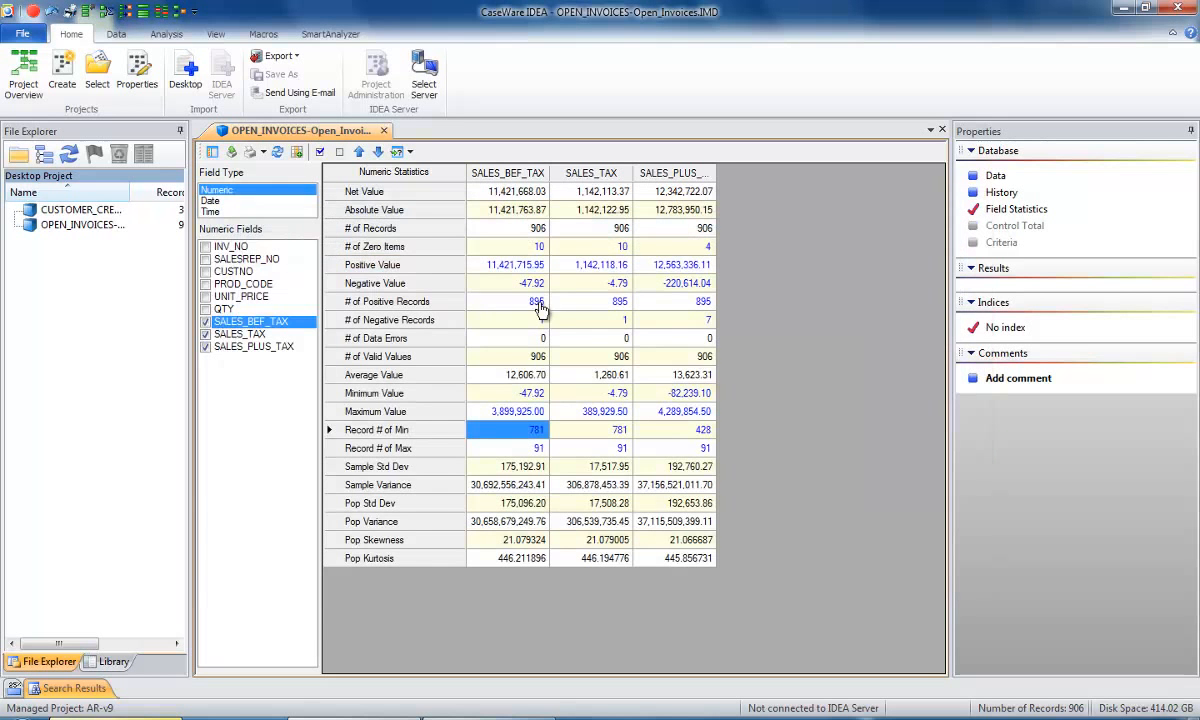
{"action": "left_click", "coordinate": [538, 302]}
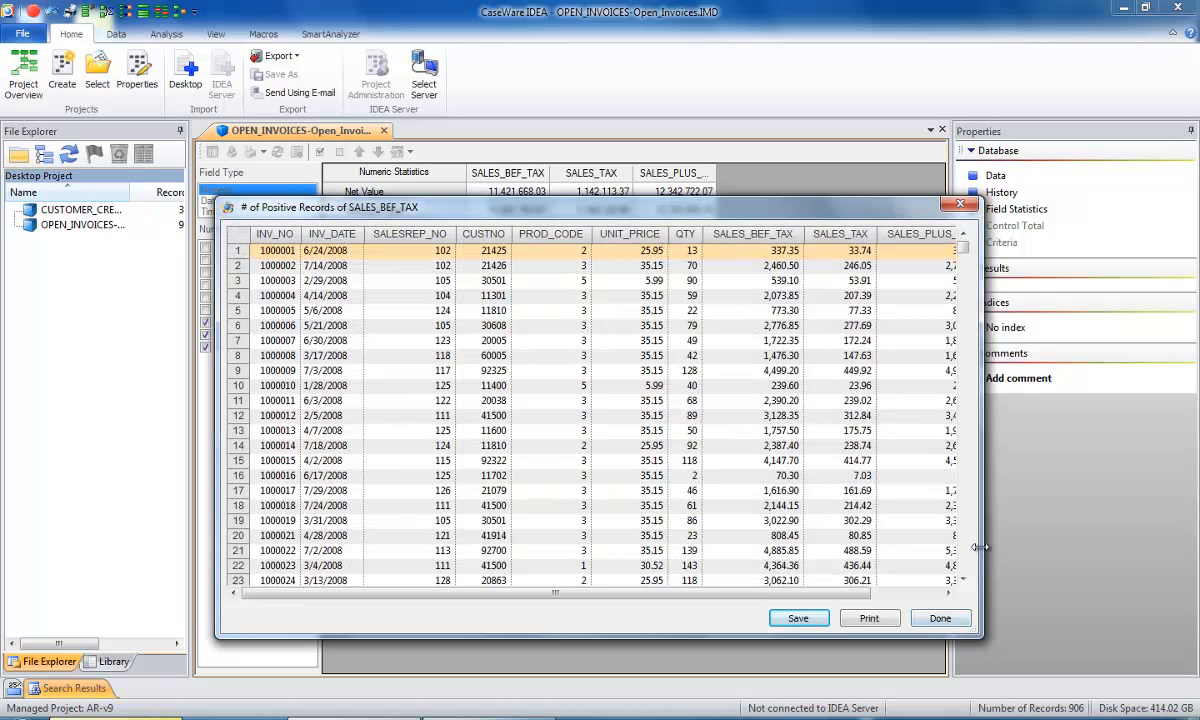
{"action": "left_click_drag", "start_coordinate": [980, 547], "coordinate": [1062, 548]}
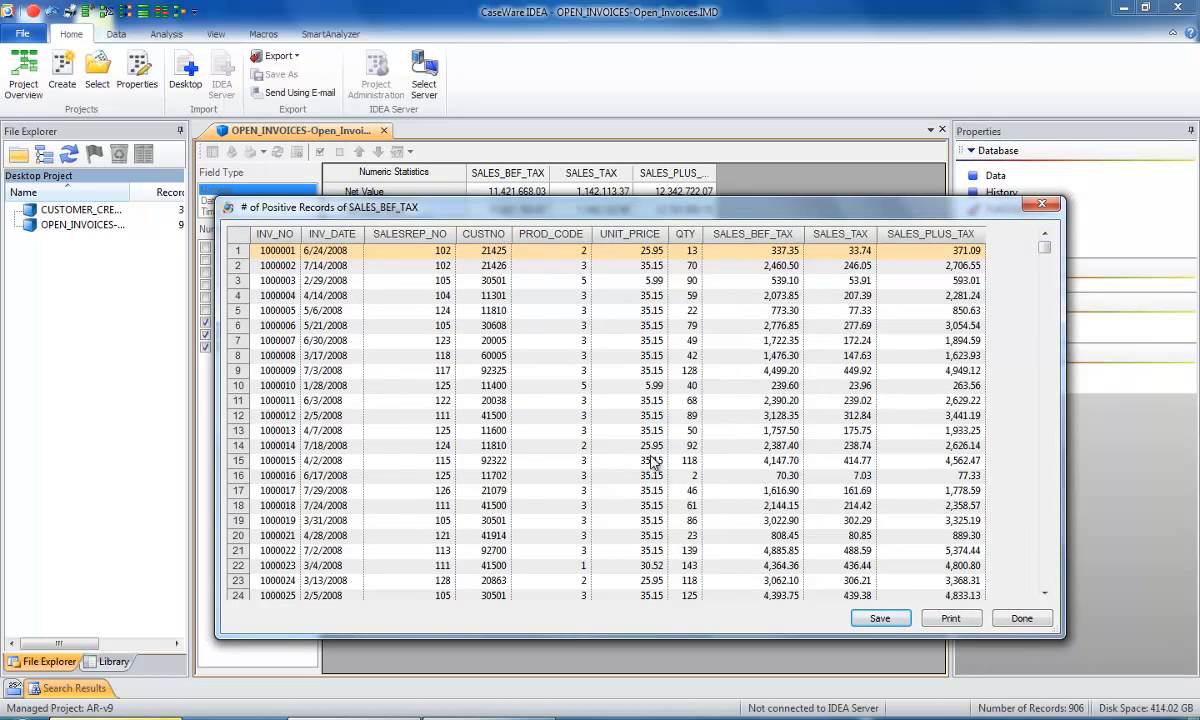
{"action": "left_click", "coordinate": [1021, 618]}
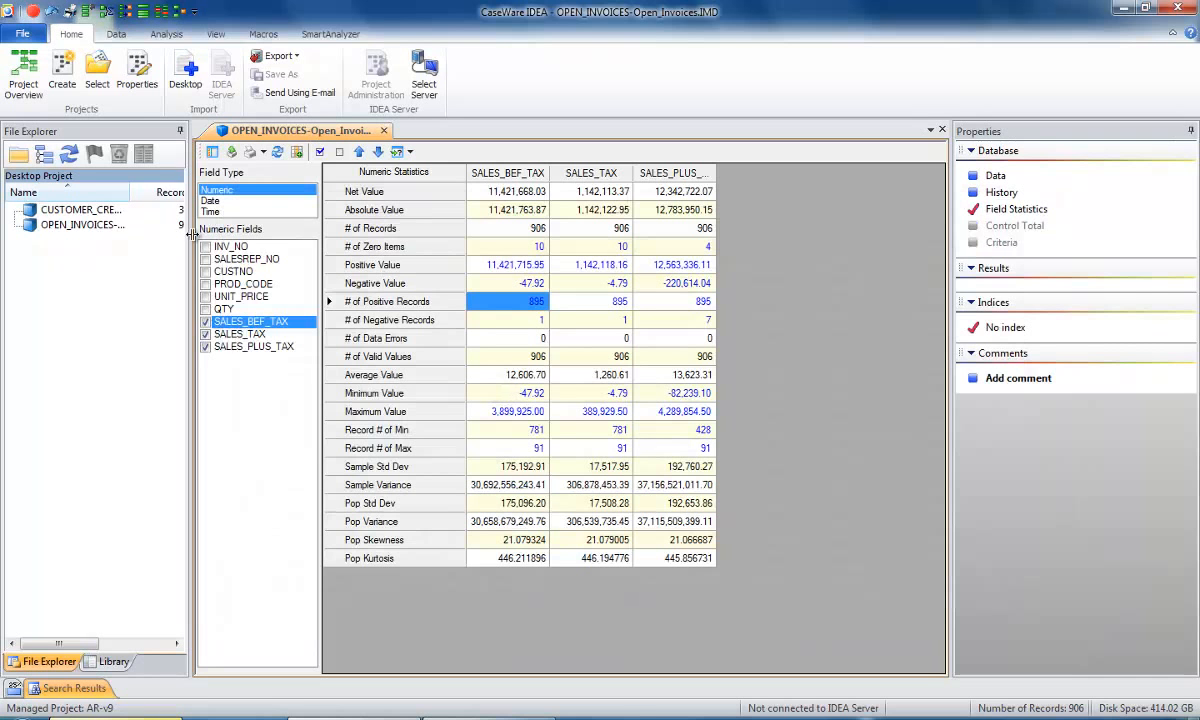
Include all numeric fields in the field statistics again.
{"action": "left_click", "coordinate": [320, 153]}
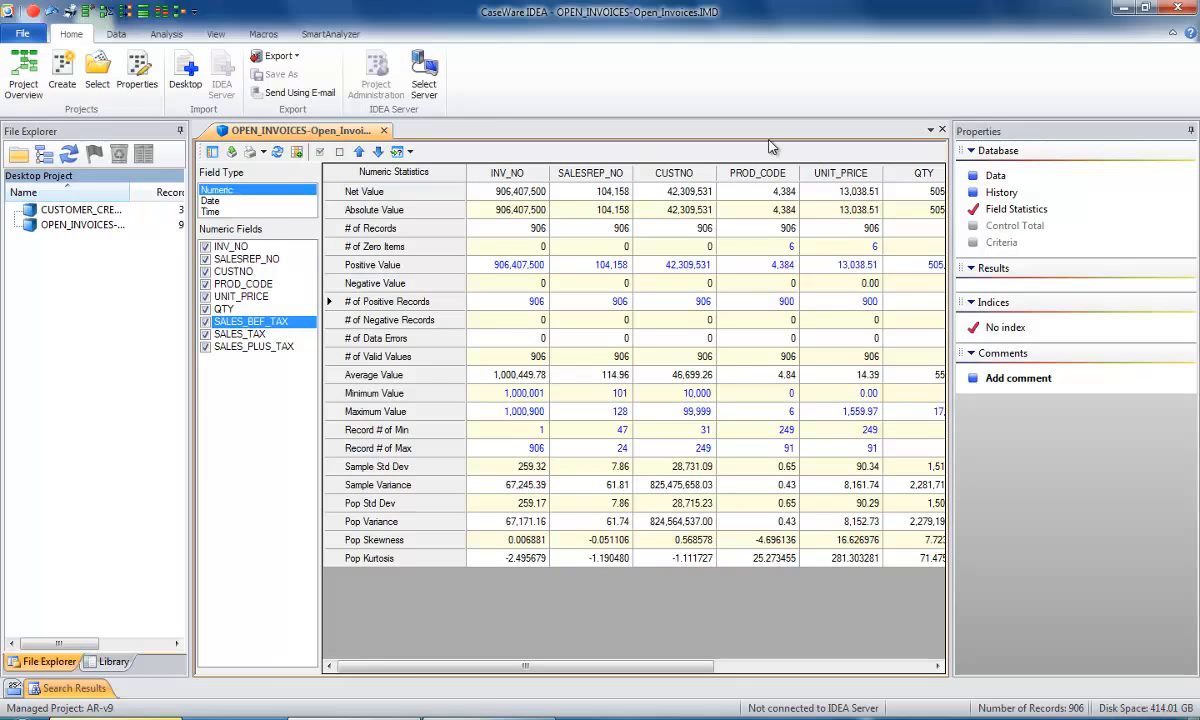
Show the date statistics for INV_DATE down to the weekday items, with the statistic name column widened.
{"action": "left_click", "coordinate": [210, 201]}
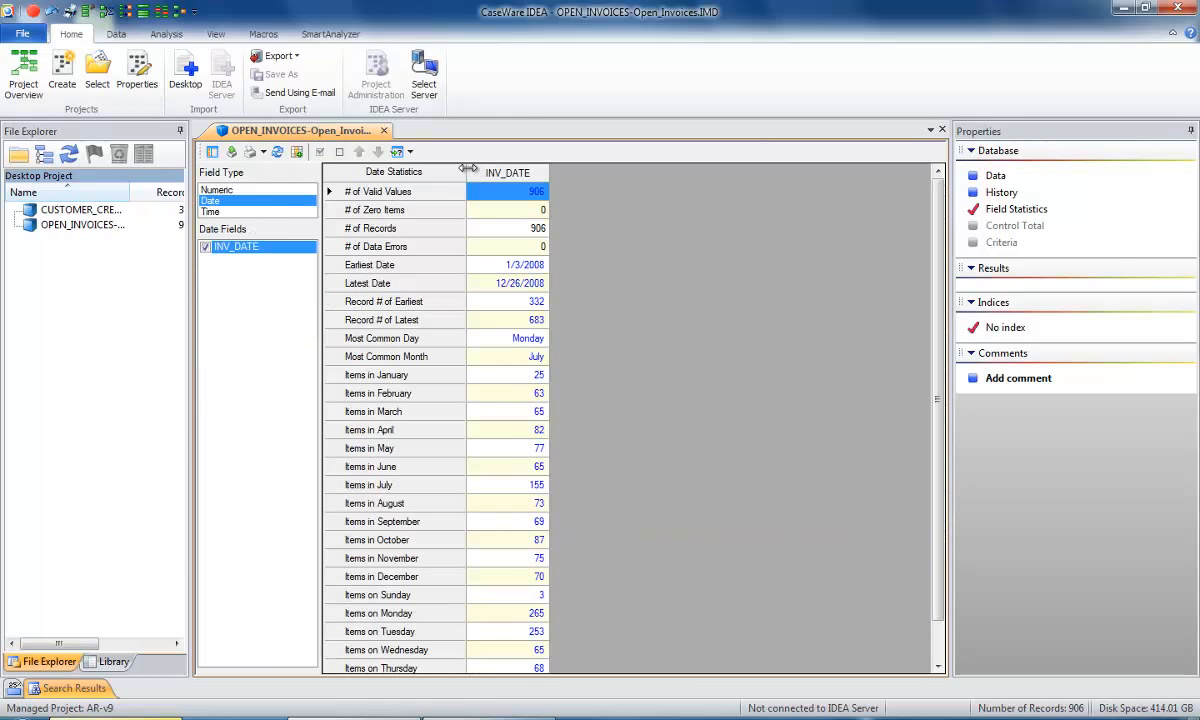
{"action": "left_click_drag", "start_coordinate": [467, 172], "coordinate": [490, 192]}
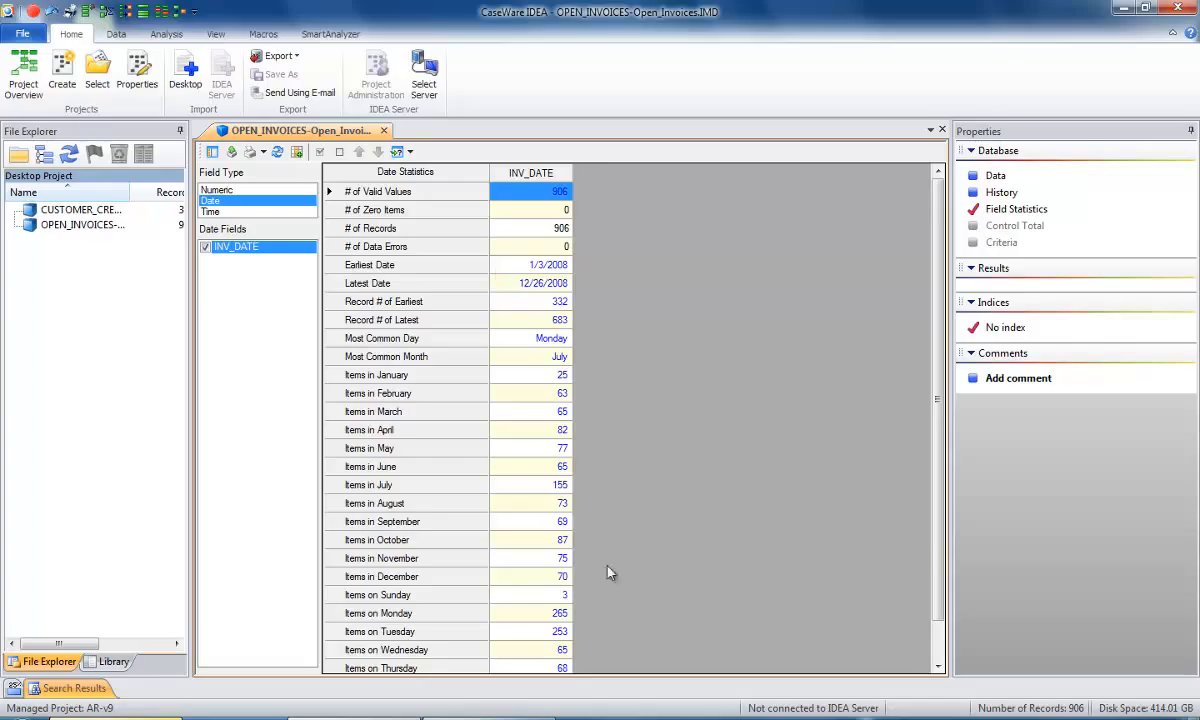
{"action": "scroll", "coordinate": [404, 470], "scroll_direction": "down", "scroll_amount": 1}
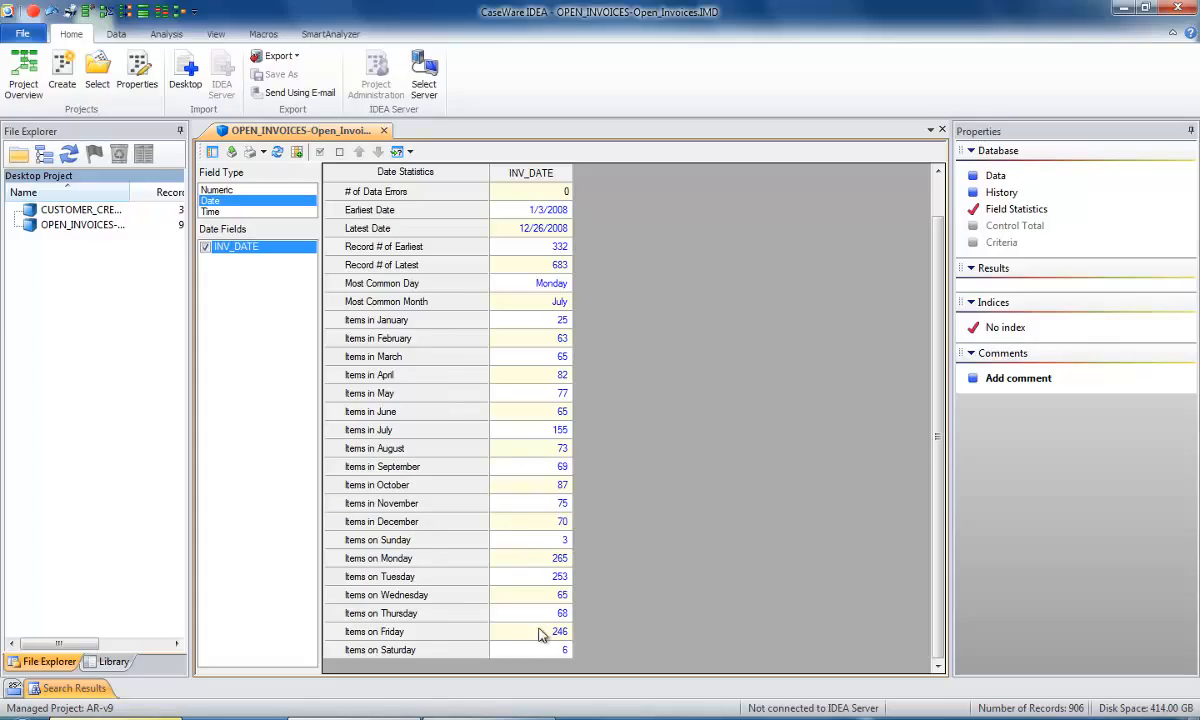
Drill down to the INV_DATE items on Sunday, save them as a database named "items on sunday", and close it.
{"action": "double_click", "coordinate": [565, 542]}
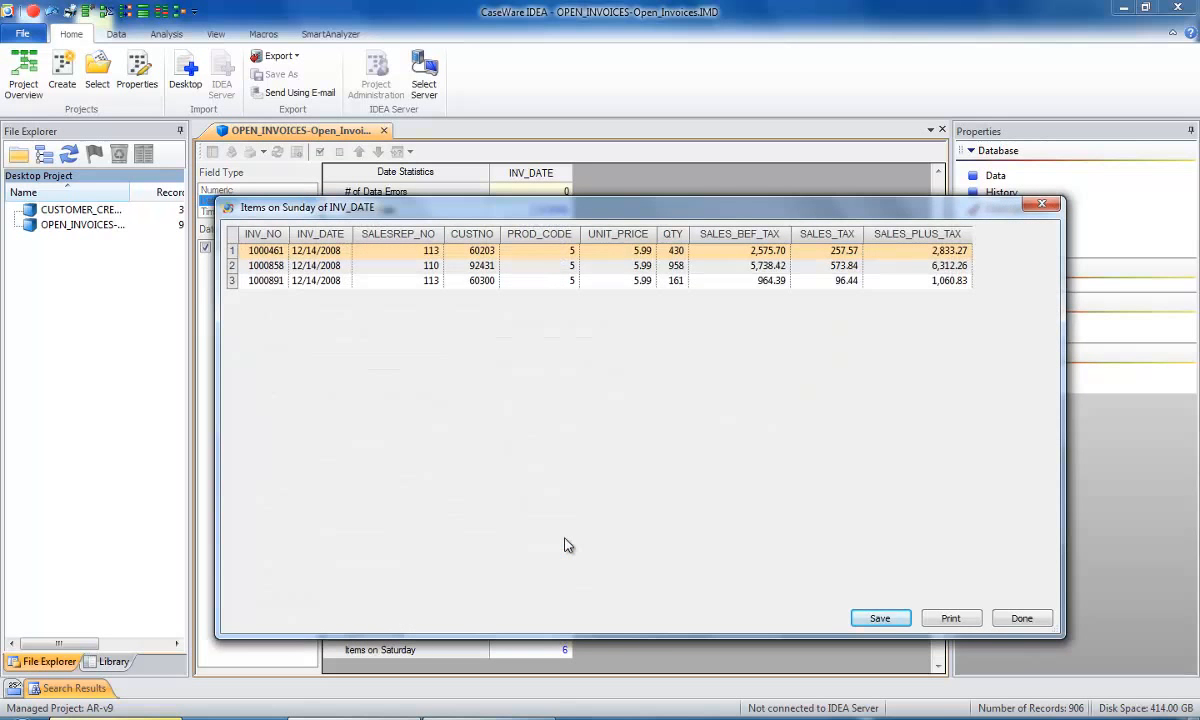
{"action": "left_click", "coordinate": [882, 620]}
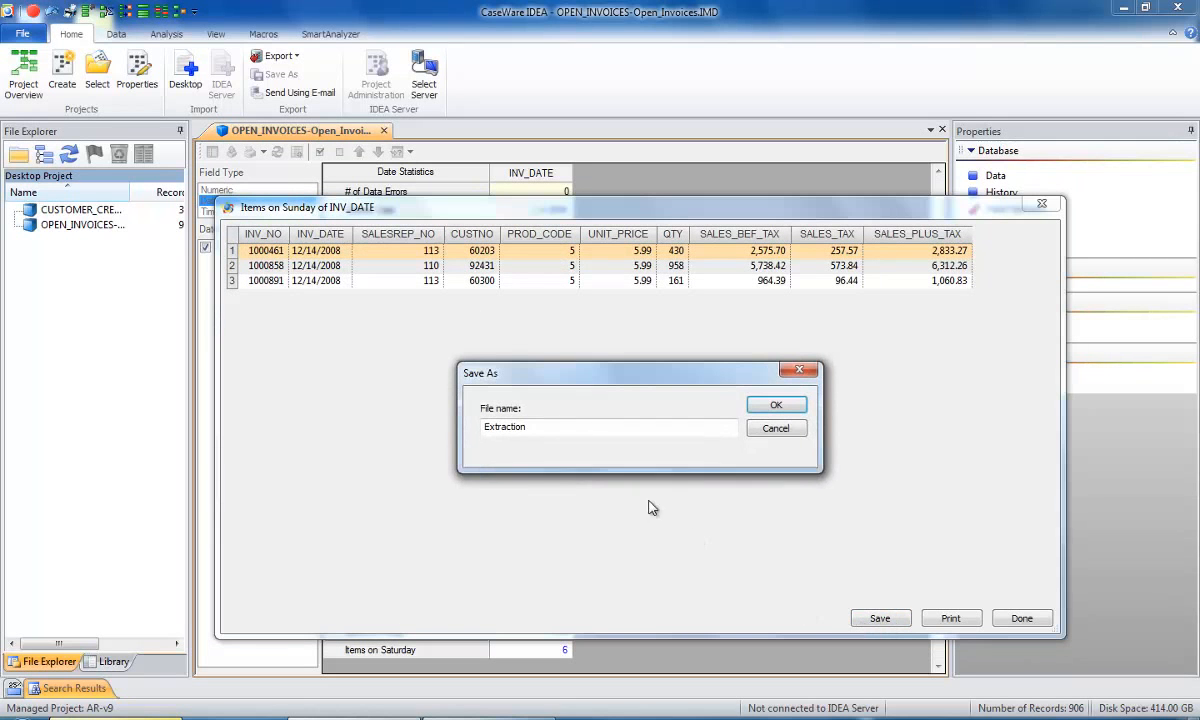
{"action": "double_click", "coordinate": [508, 428]}
{"action": "type", "text": "items on "}
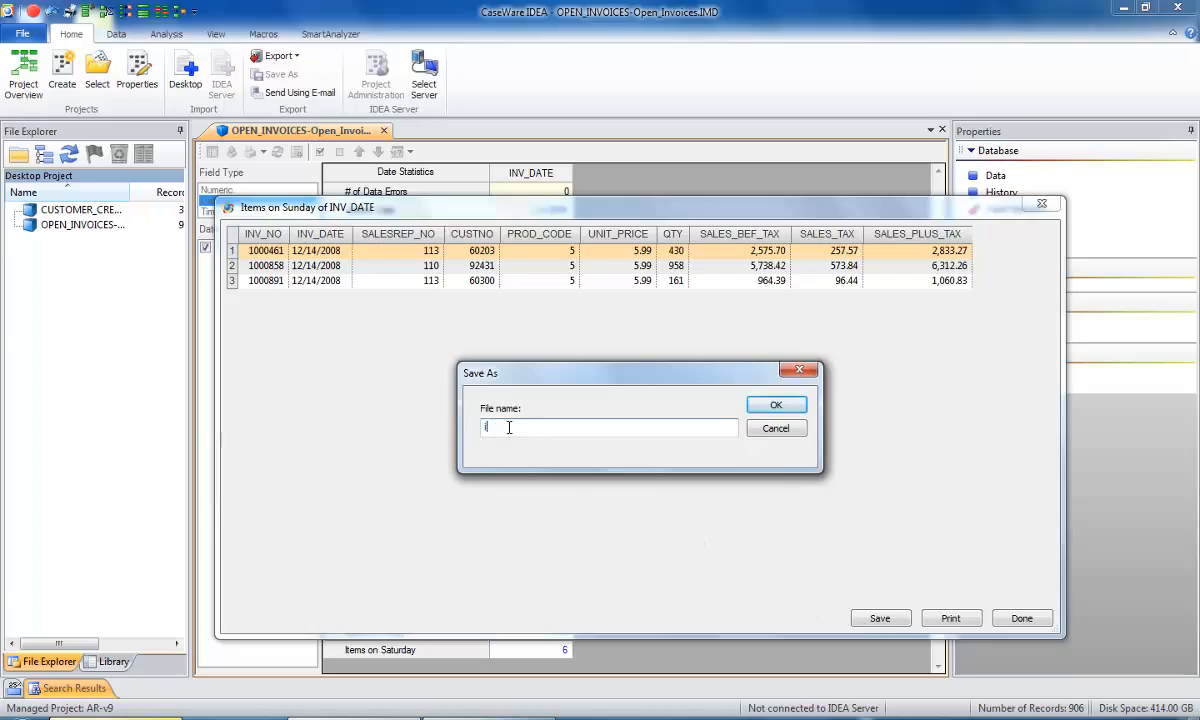
{"action": "type", "text": "sunday"}
{"action": "left_click", "coordinate": [776, 405]}
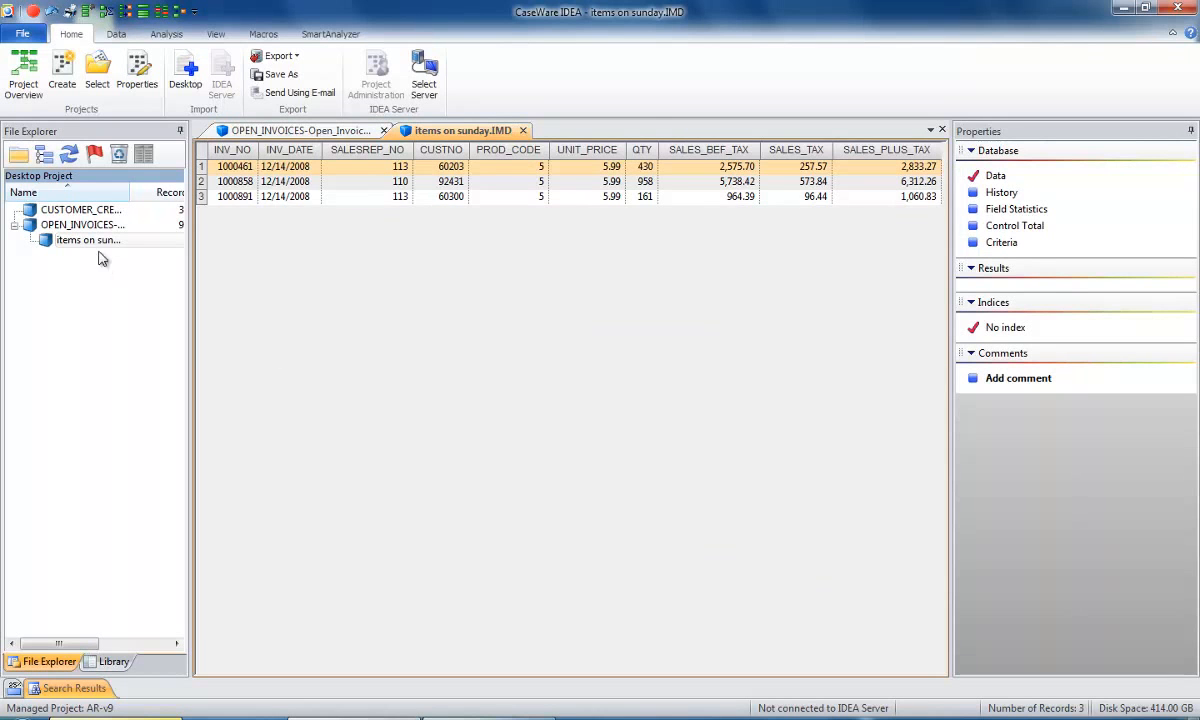
{"action": "left_click", "coordinate": [522, 130]}
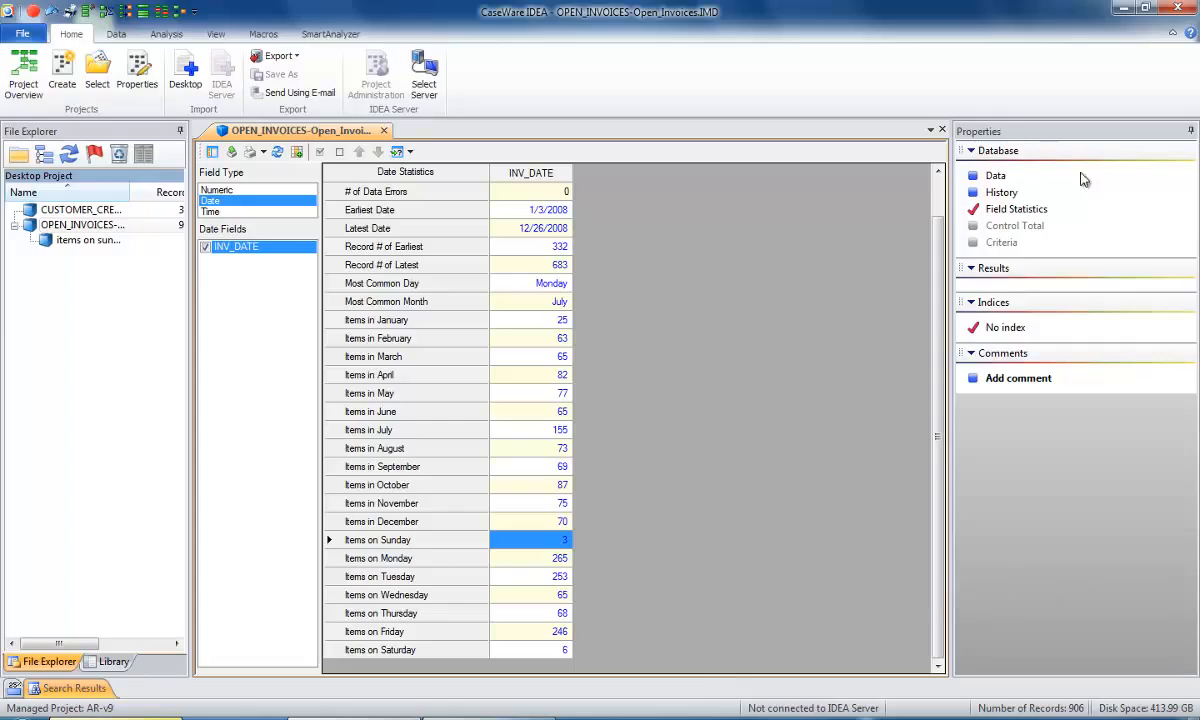
Return to the open invoices data and narrow the File Explorer pane while widening its Name column.
{"action": "left_click", "coordinate": [996, 178]}
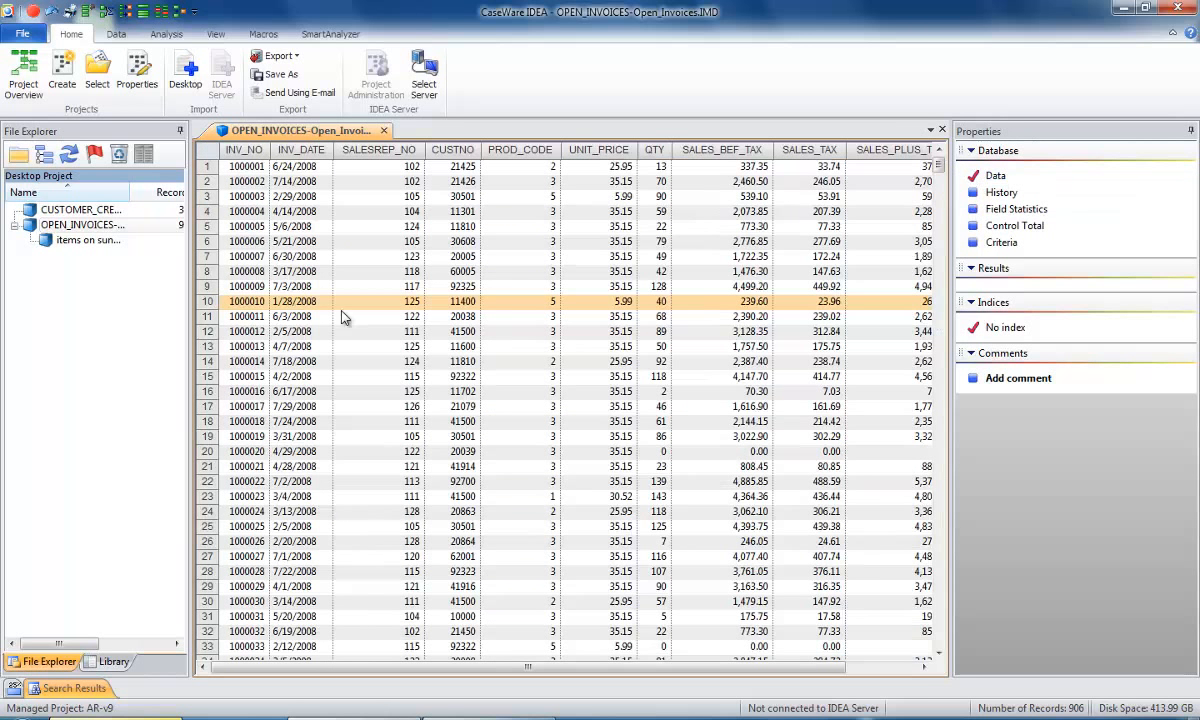
{"action": "left_click_drag", "start_coordinate": [193, 317], "coordinate": [161, 317]}
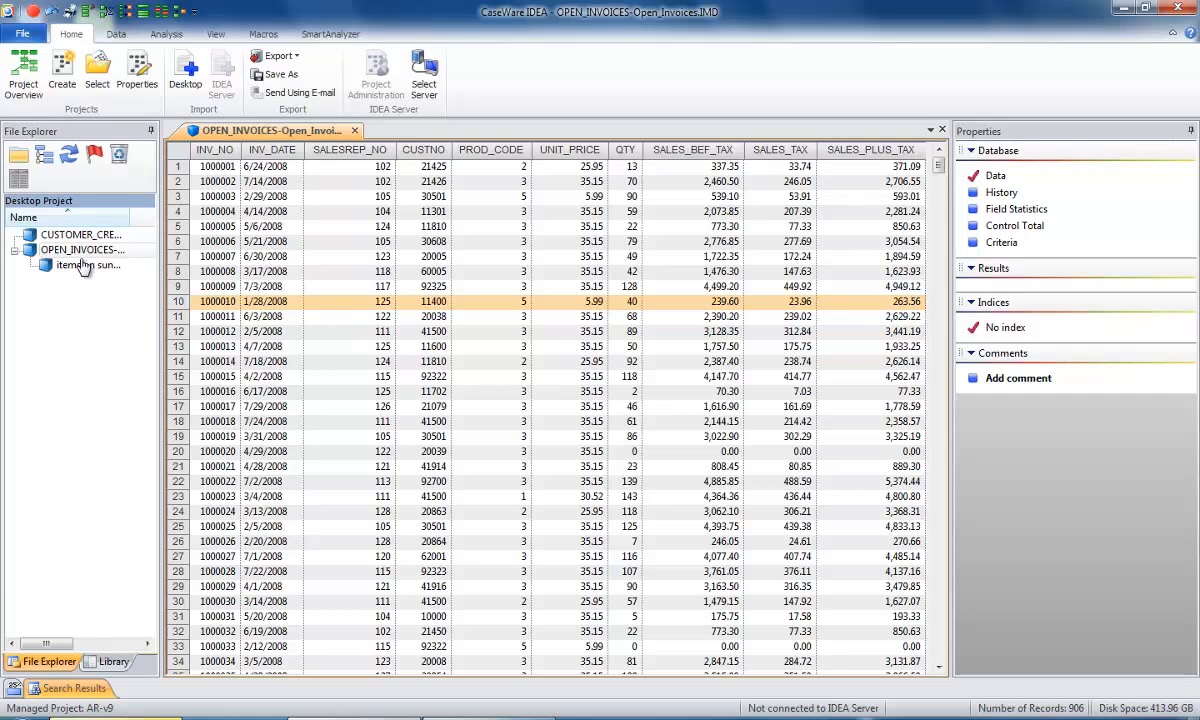
{"action": "left_click_drag", "start_coordinate": [128, 216], "coordinate": [146, 216]}
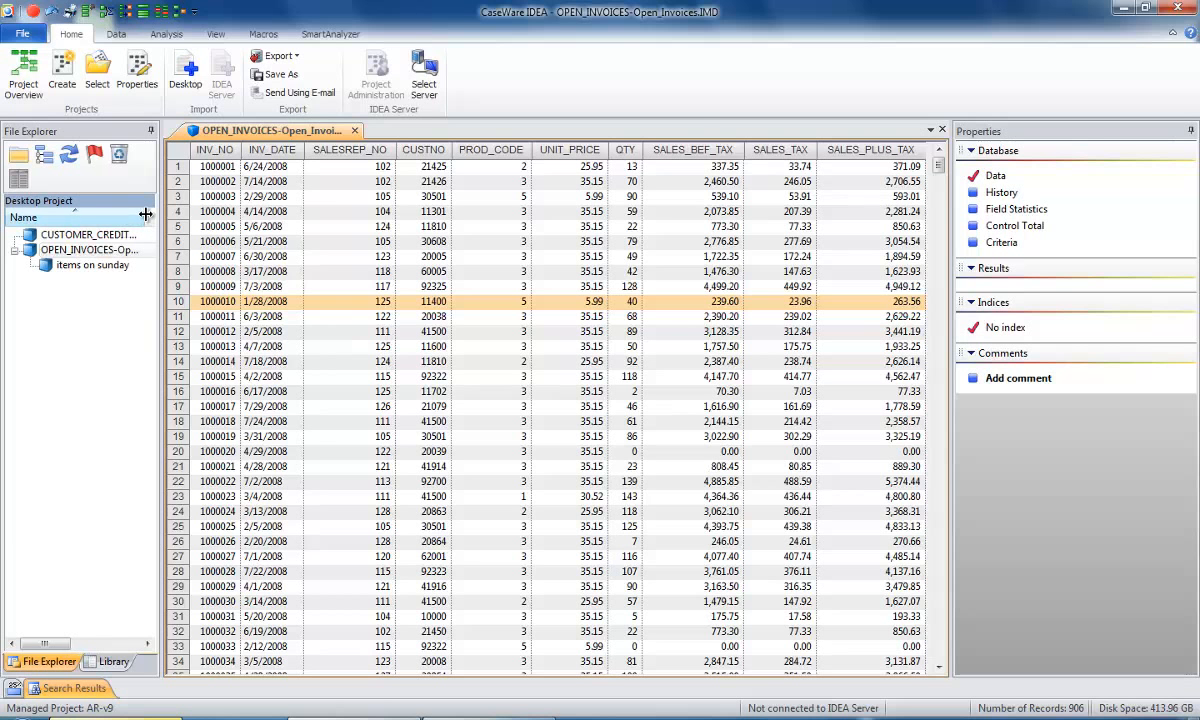
Start a Join Databases task on the open invoices and review its help topic on the join options.
{"action": "left_click", "coordinate": [166, 36]}
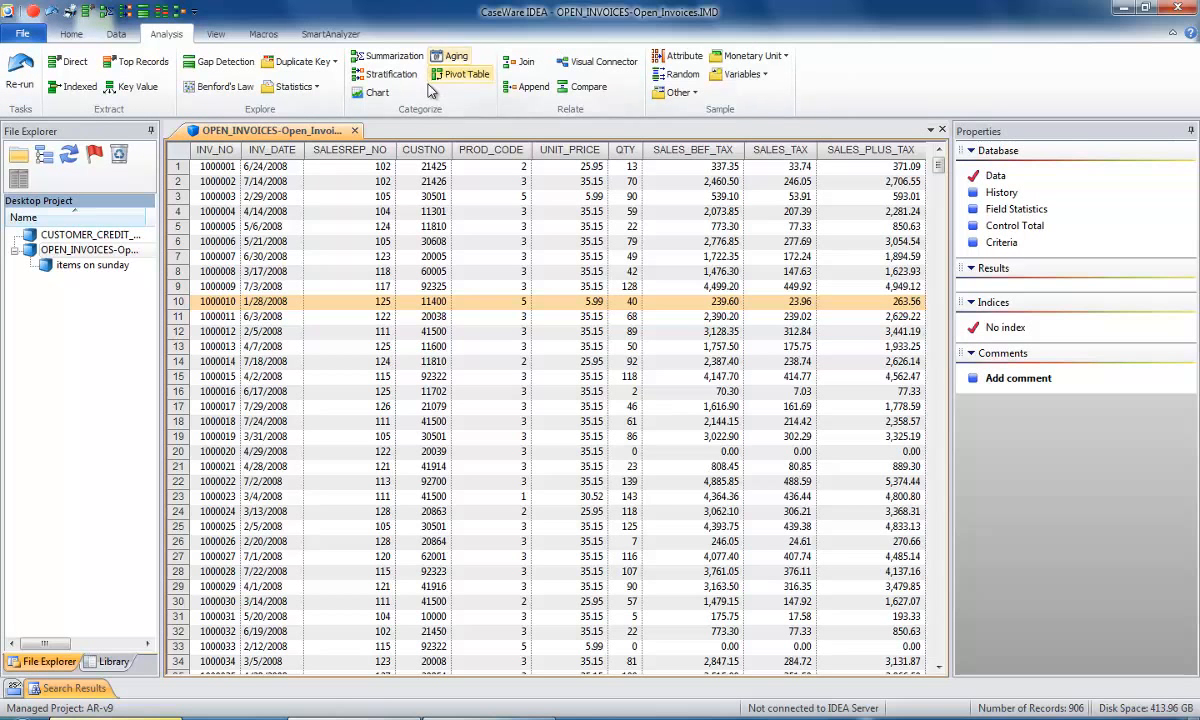
{"action": "left_click", "coordinate": [525, 62]}
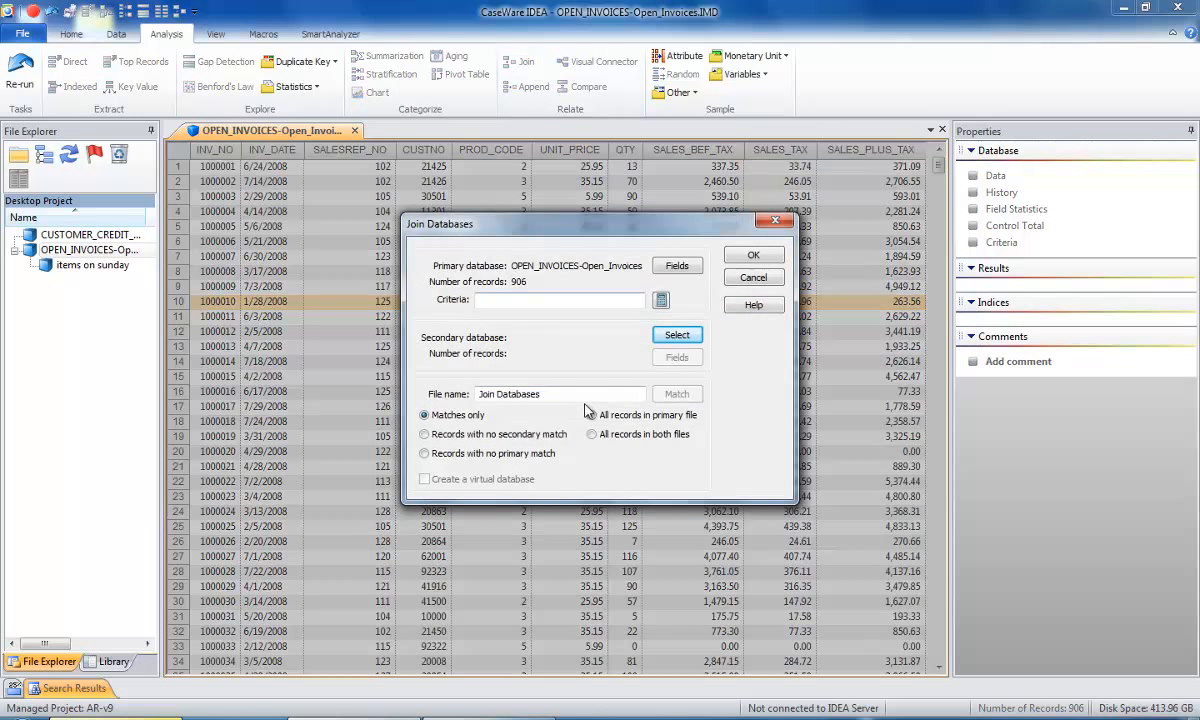
{"action": "left_click", "coordinate": [753, 305]}
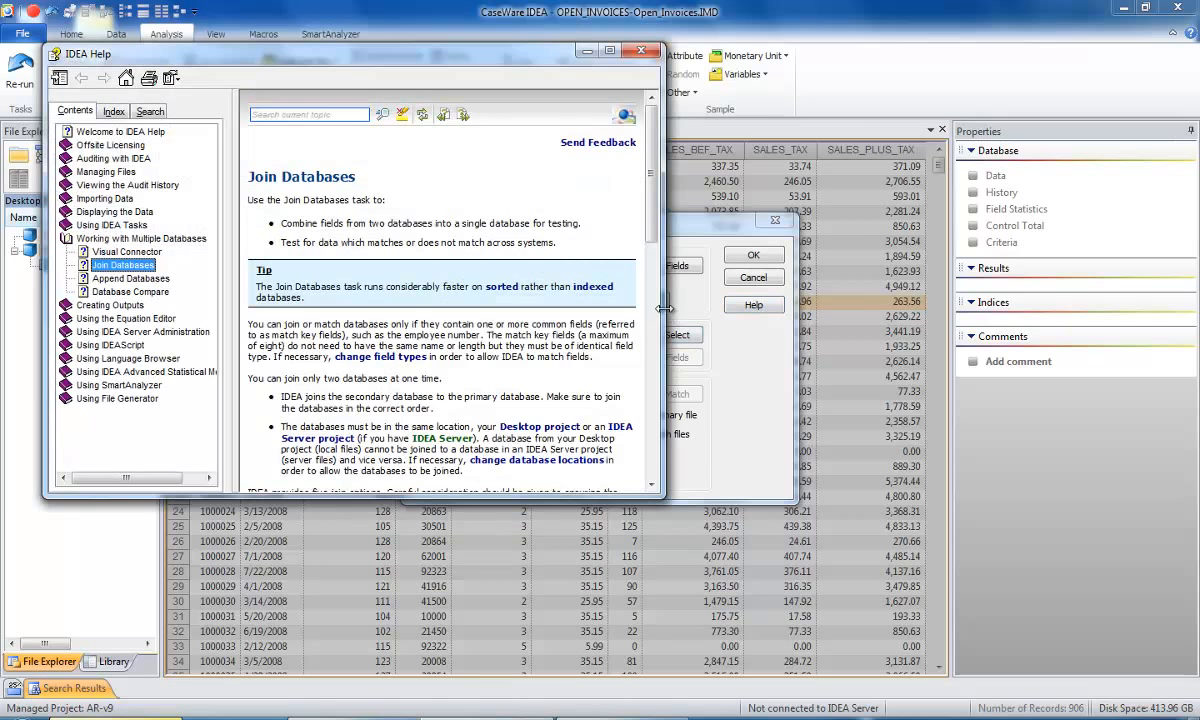
{"action": "left_click_drag", "start_coordinate": [663, 308], "coordinate": [850, 310]}
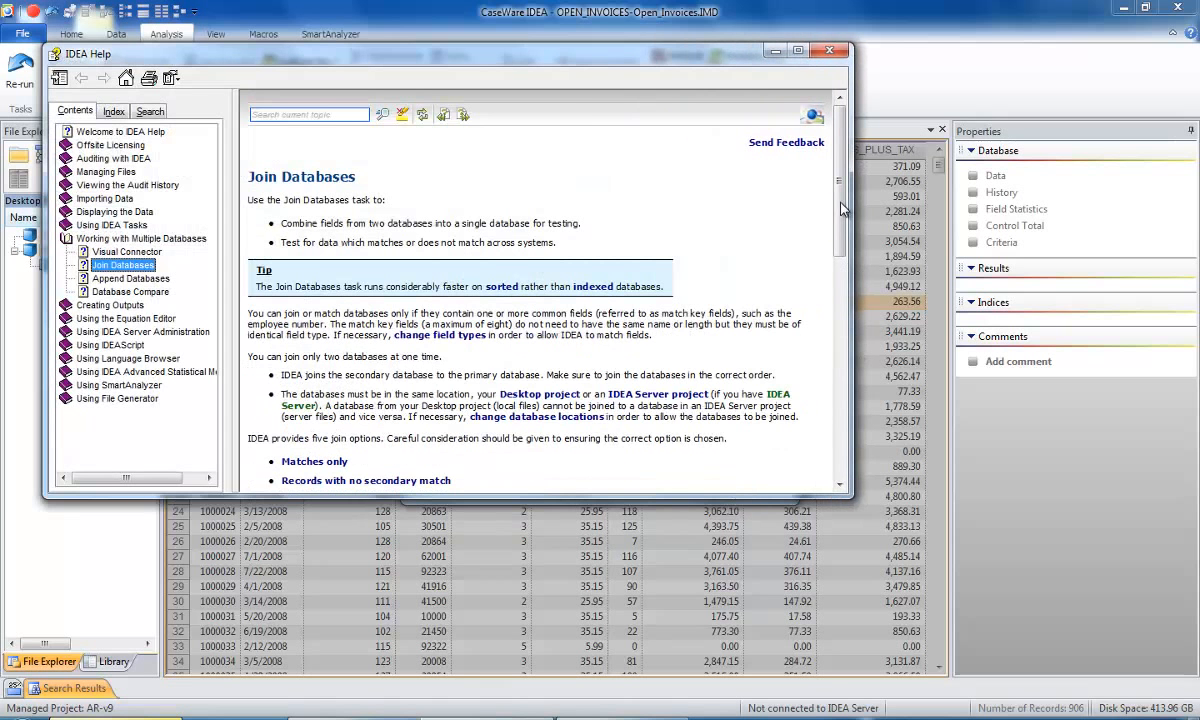
{"action": "mouse_move", "coordinate": [839, 201]}
{"action": "left_mouse_down"}
{"action": "mouse_move", "coordinate": [842, 340]}
{"action": "mouse_move", "coordinate": [835, 198]}
{"action": "left_mouse_up"}
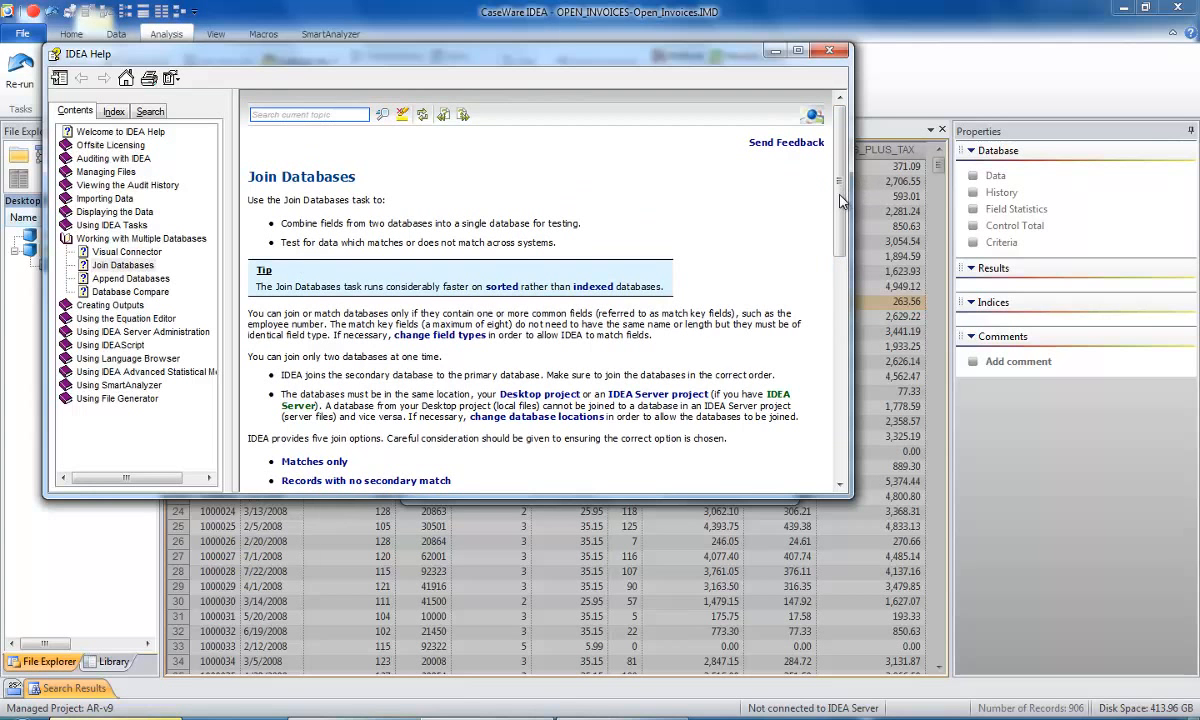
{"action": "scroll", "coordinate": [583, 420], "scroll_direction": "down", "scroll_amount": 5}
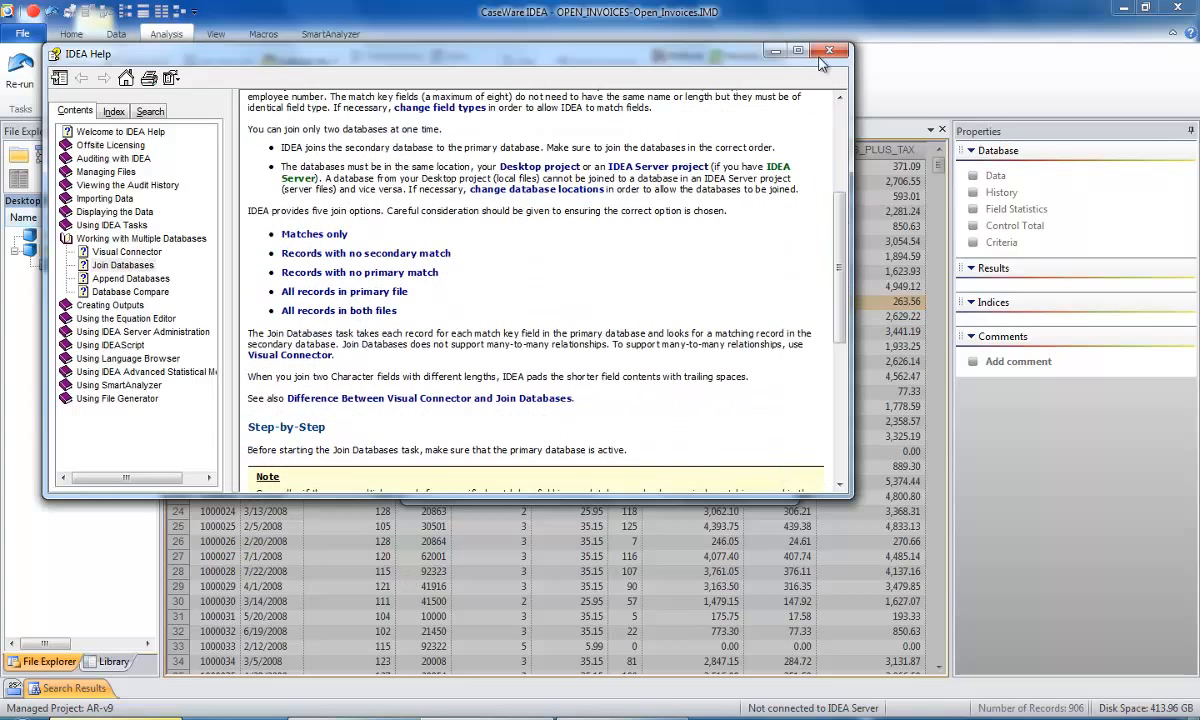
{"action": "left_click", "coordinate": [828, 51]}
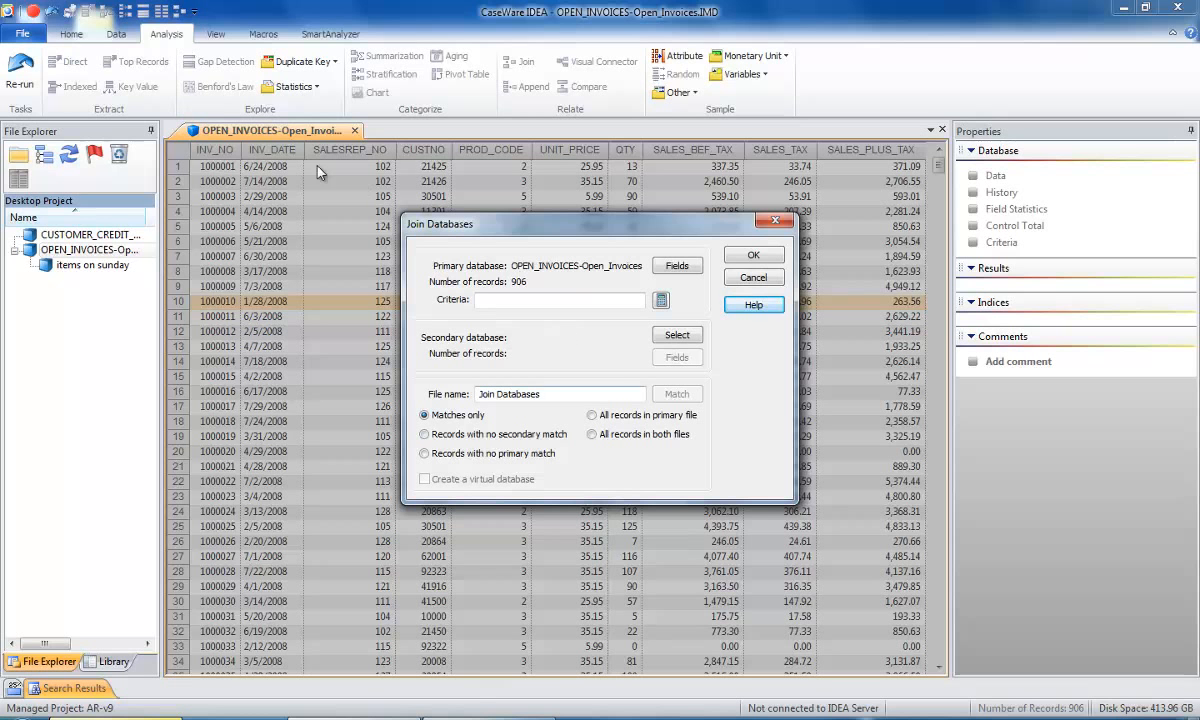
Set the join to all records in primary file, with the CUSTOMER_CREDIT_LIMIT database as the secondary database.
{"action": "left_click", "coordinate": [593, 416]}
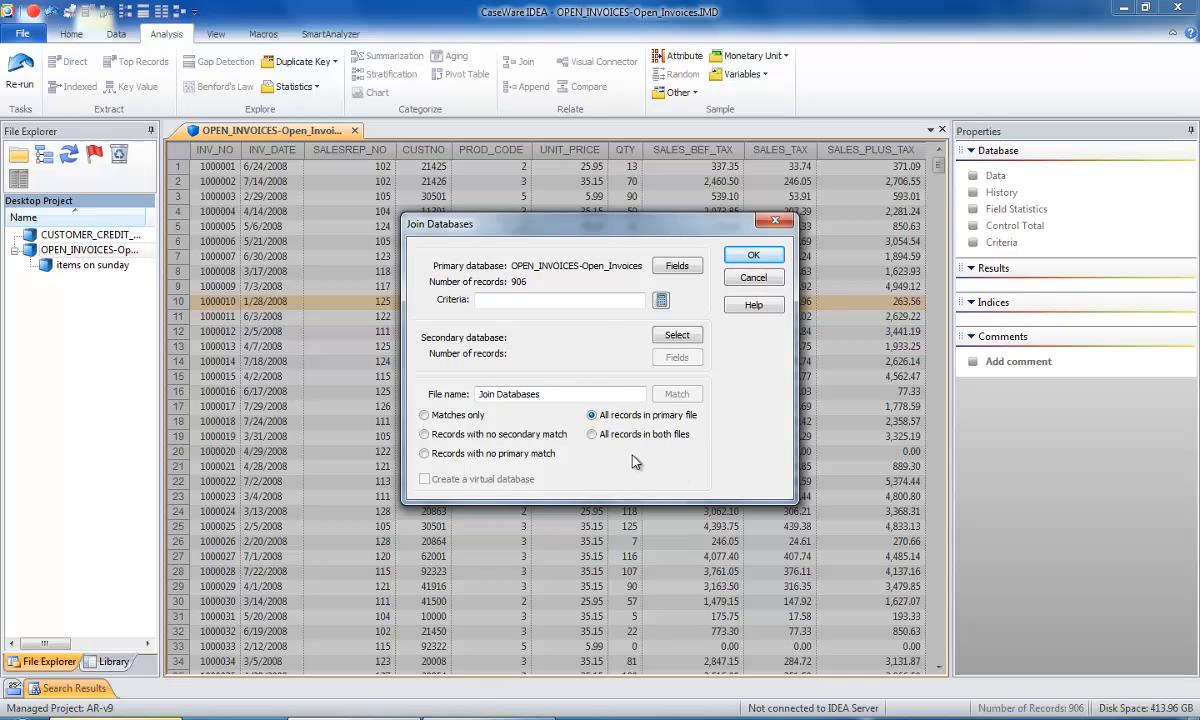
{"action": "left_click", "coordinate": [684, 340]}
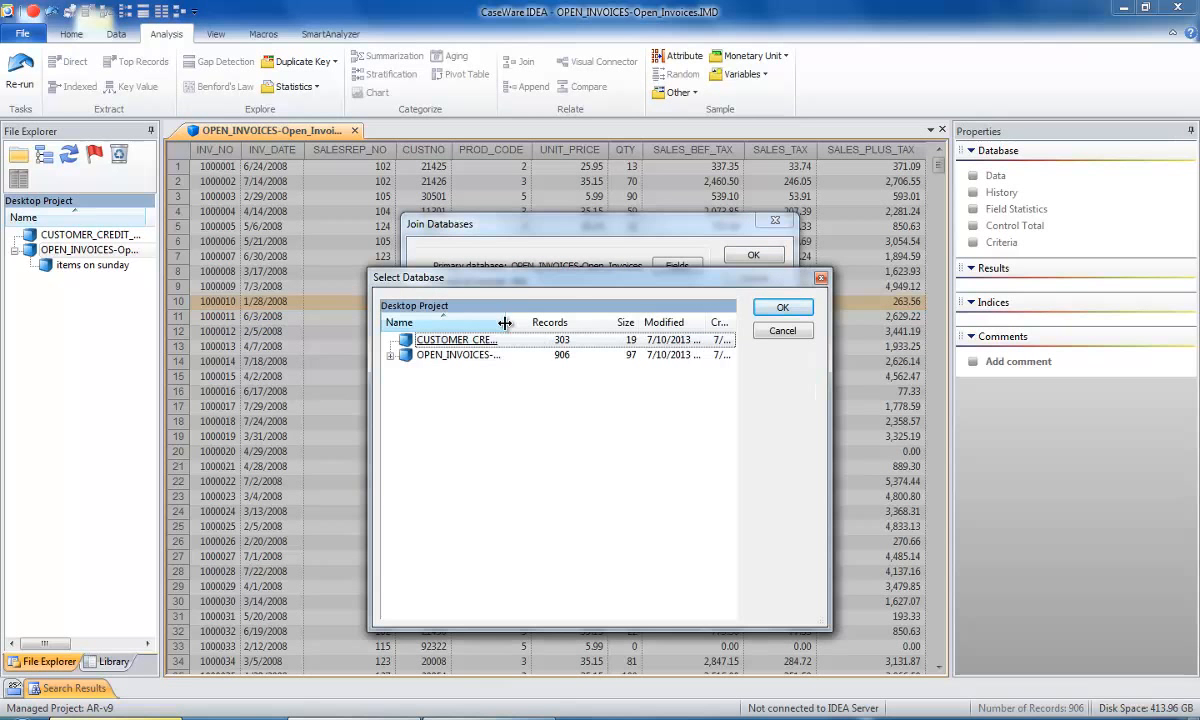
{"action": "left_click_drag", "start_coordinate": [517, 324], "coordinate": [557, 324]}
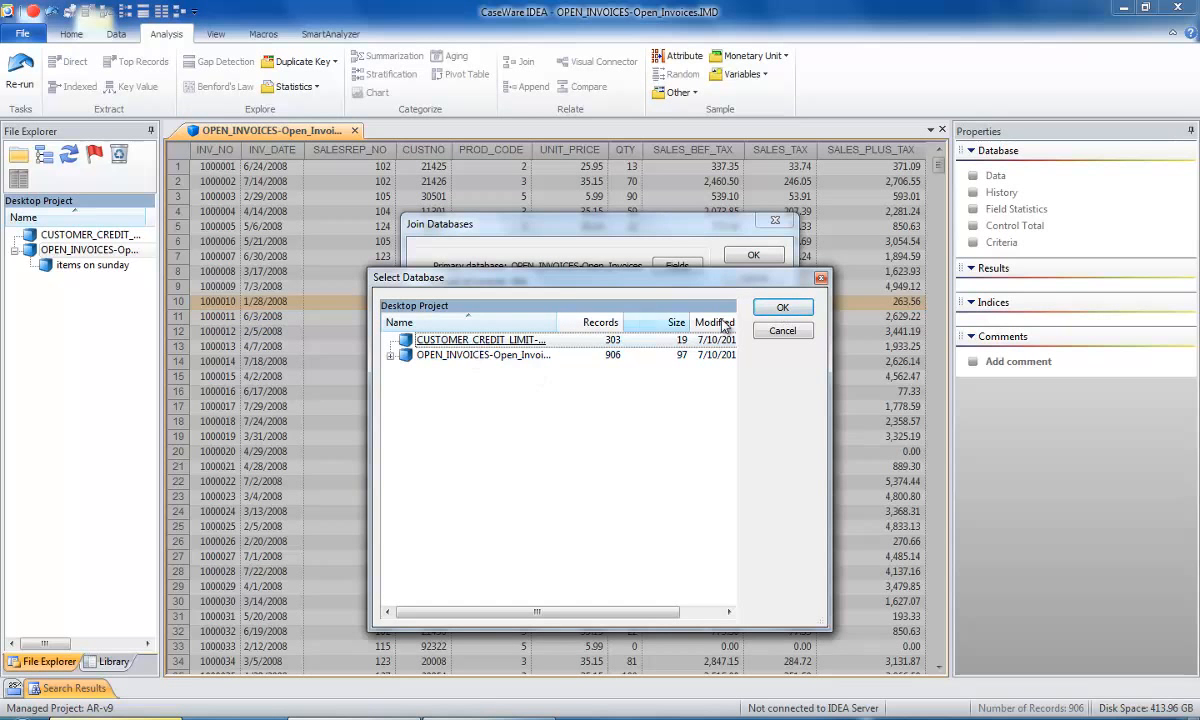
{"action": "left_click", "coordinate": [781, 308]}
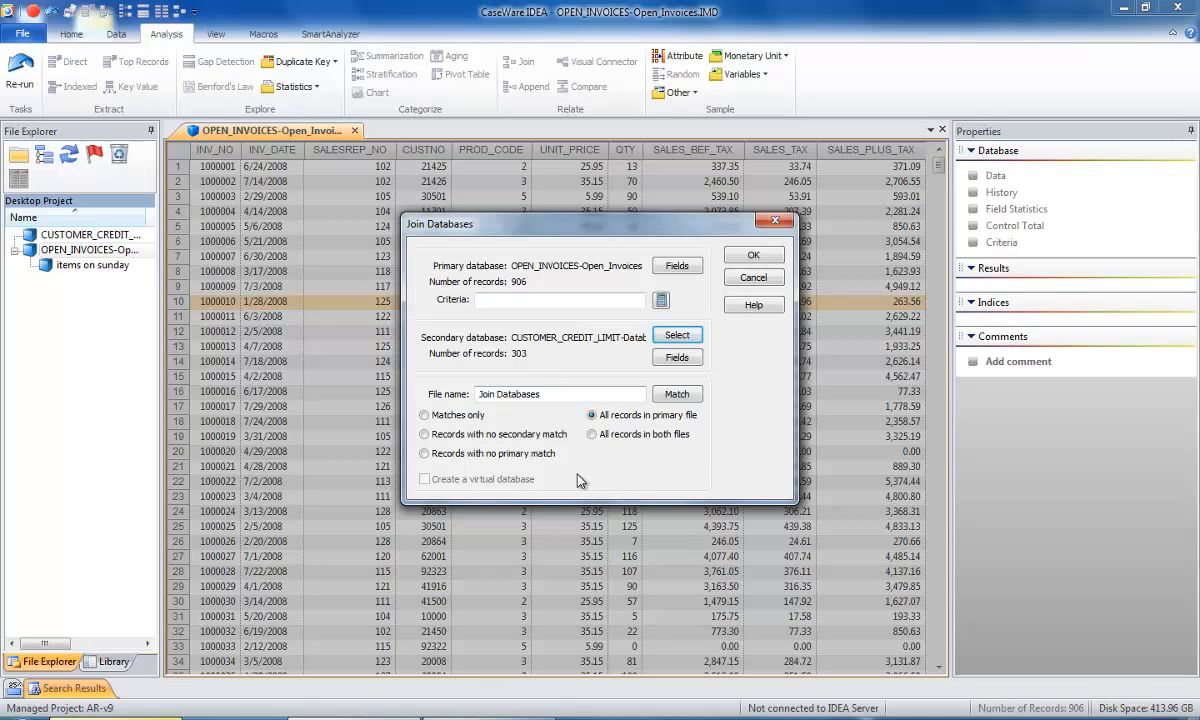
Name the joined file "customers with credit limit" and include both secondary fields, CUSTNO and CREDIT_LIMIT.
{"action": "double_click", "coordinate": [518, 394]}
{"action": "left_click_drag", "start_coordinate": [473, 397], "coordinate": [446, 374]}
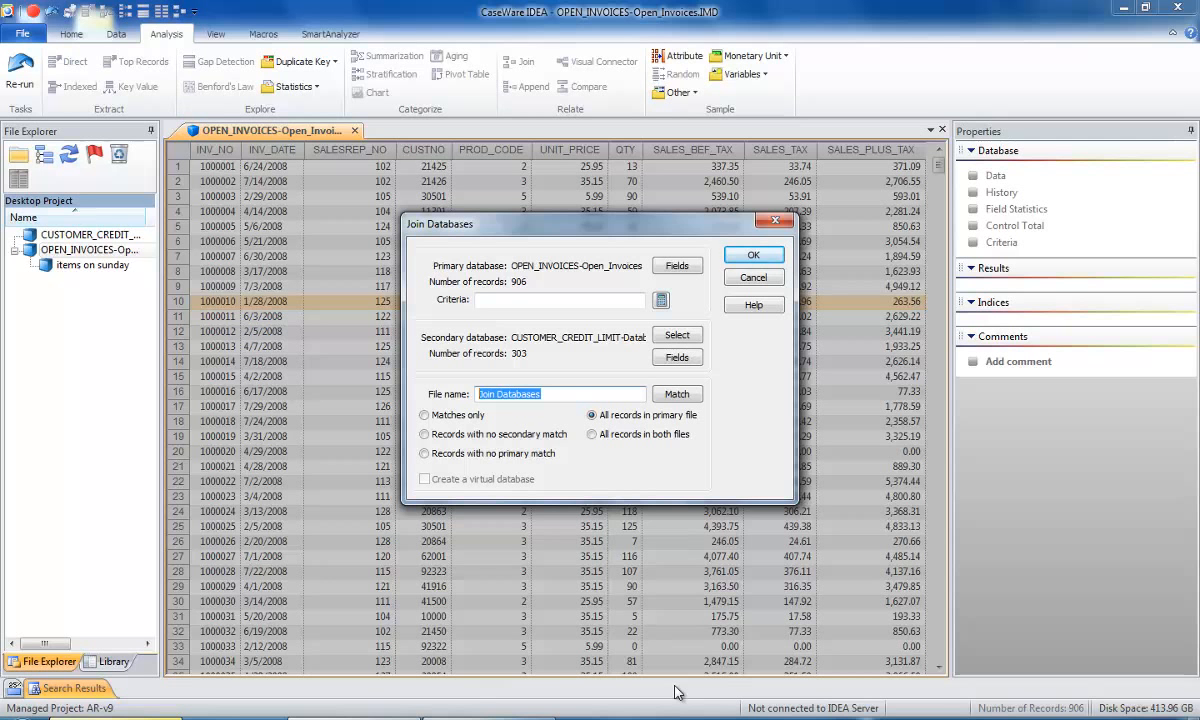
{"action": "type", "text": "customers with credit limit"}
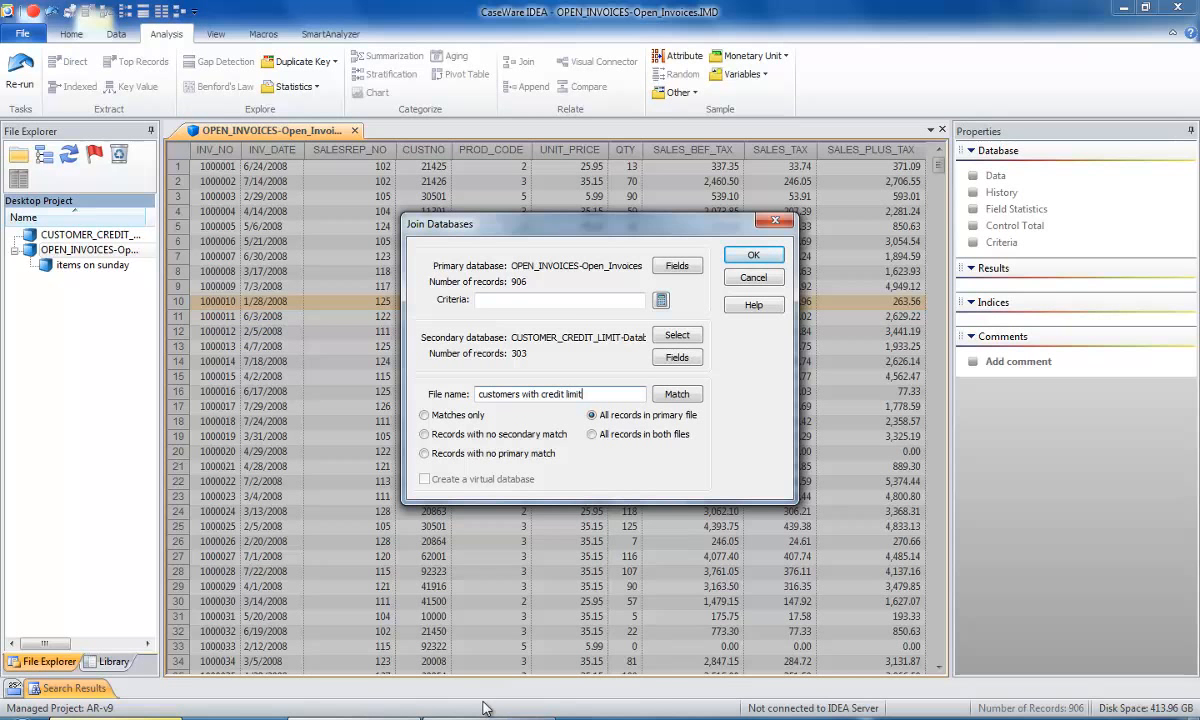
{"action": "left_click", "coordinate": [677, 357]}
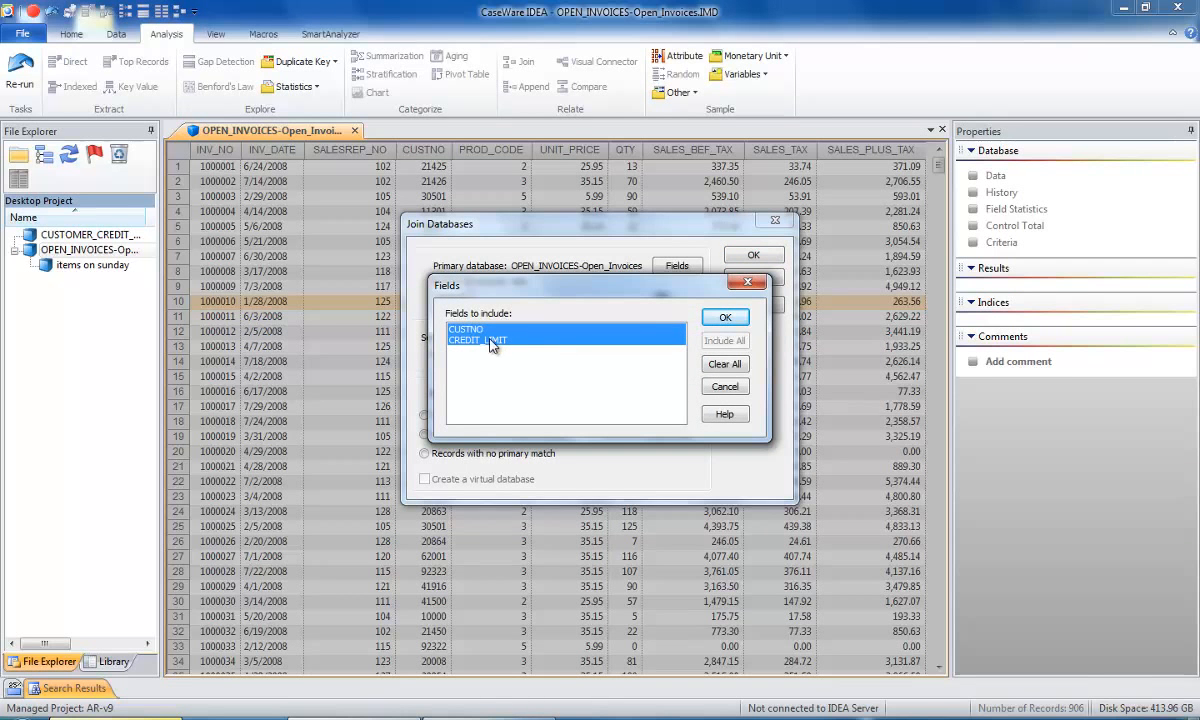
{"action": "left_click", "coordinate": [737, 315]}
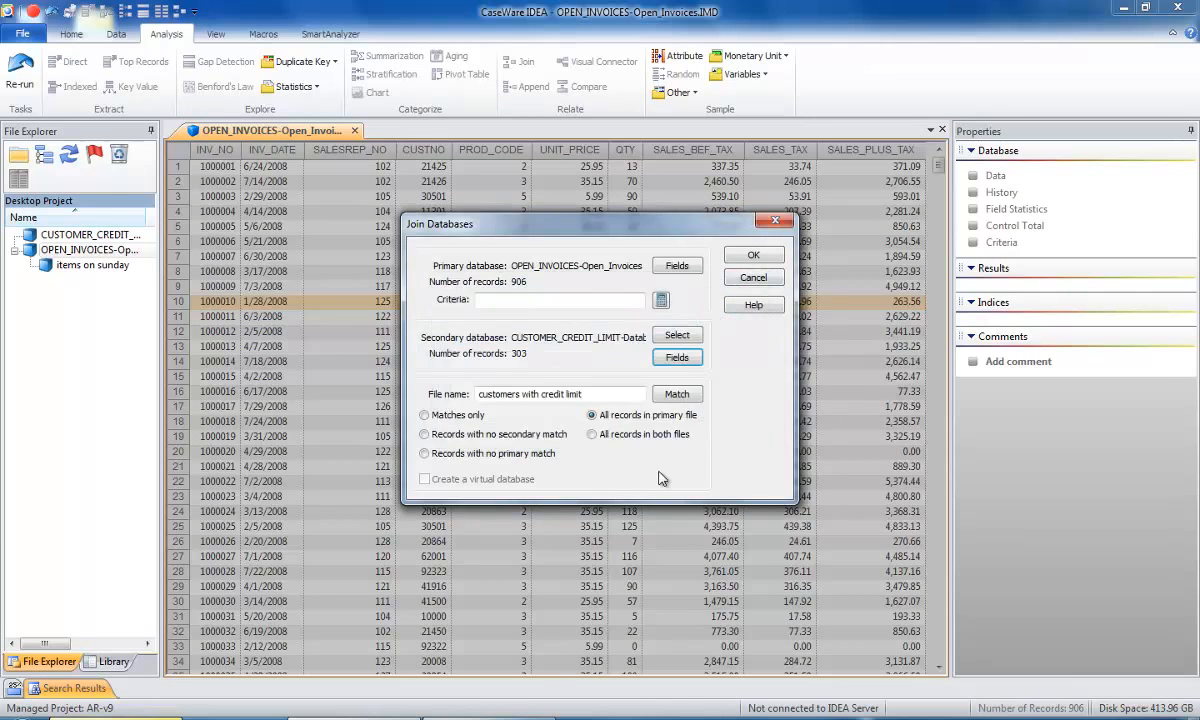
Match the primary CUSTNO field to the secondary CUSTNO field in ascending order.
{"action": "left_click", "coordinate": [675, 394]}
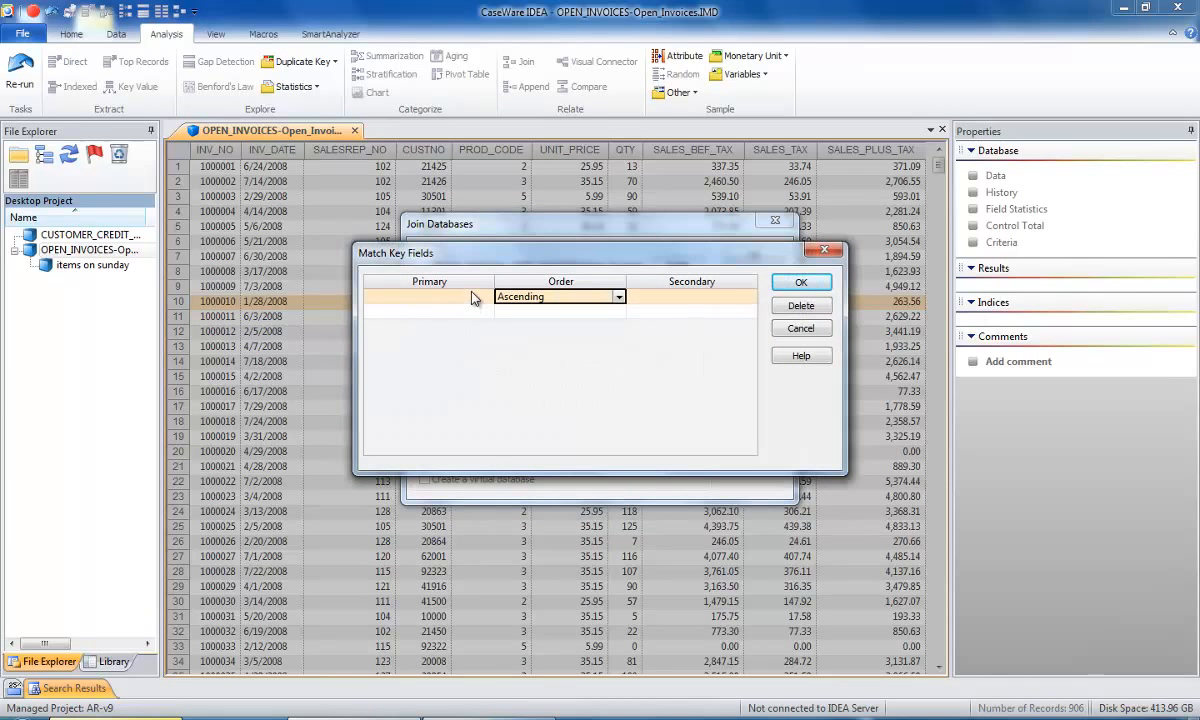
{"action": "left_click", "coordinate": [428, 297]}
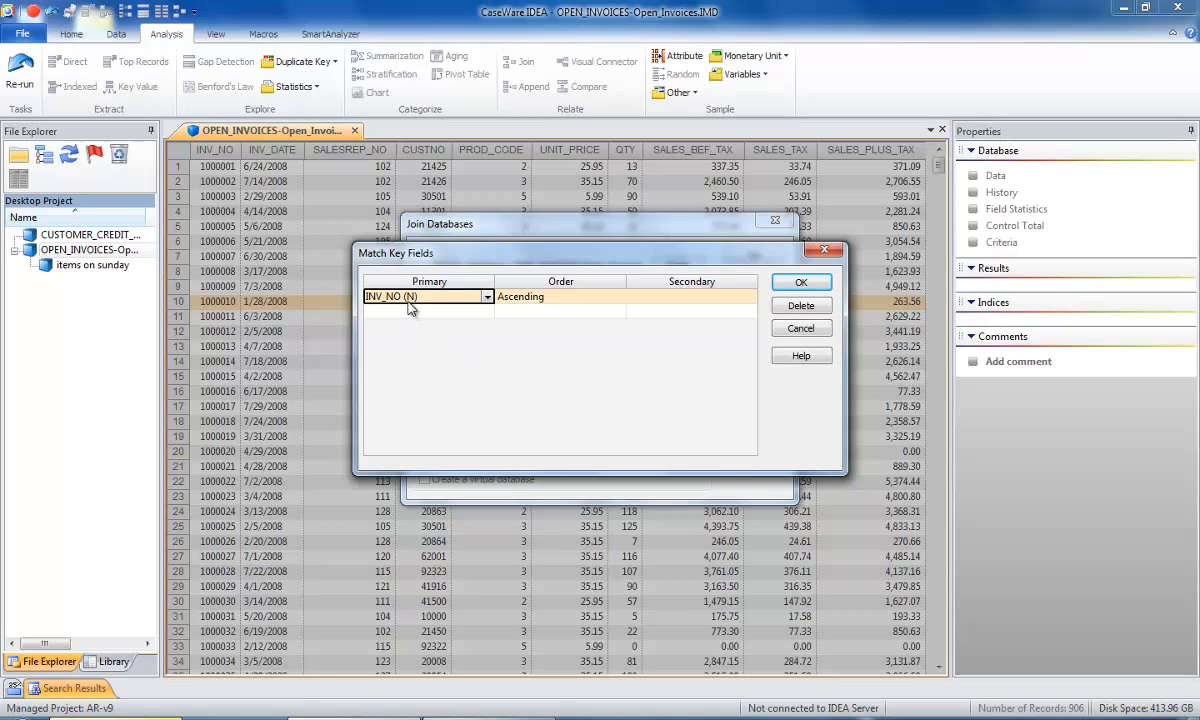
{"action": "left_click", "coordinate": [462, 296]}
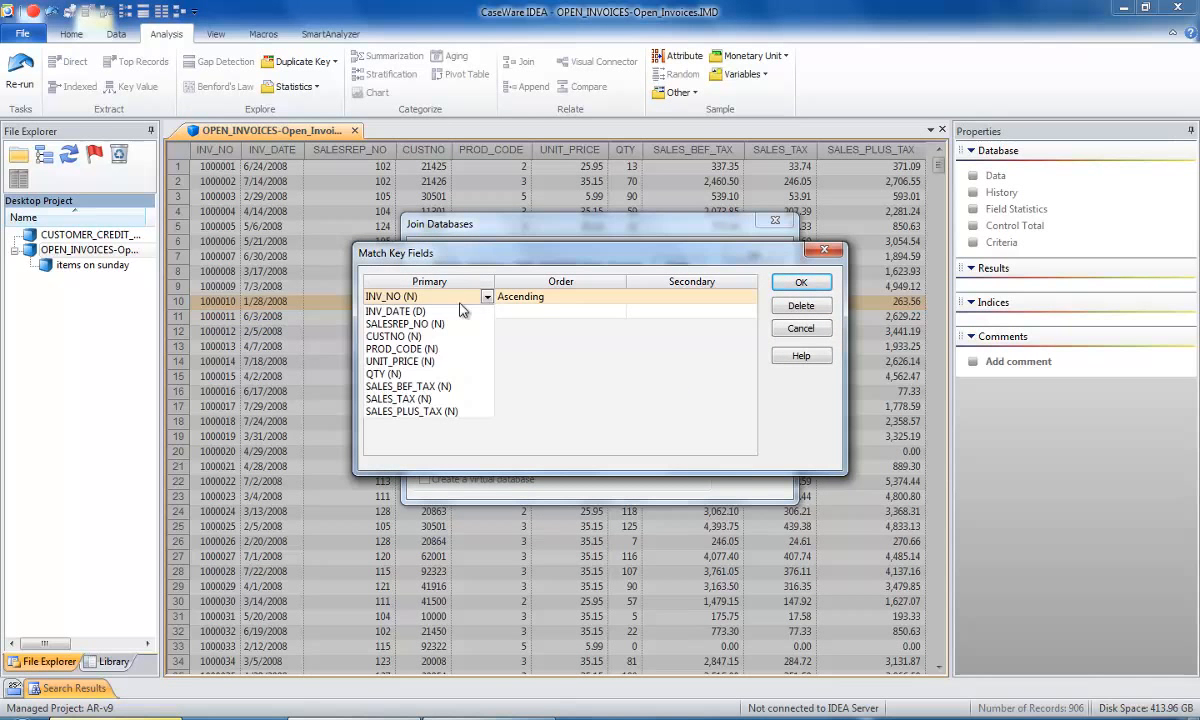
{"action": "left_click", "coordinate": [400, 337]}
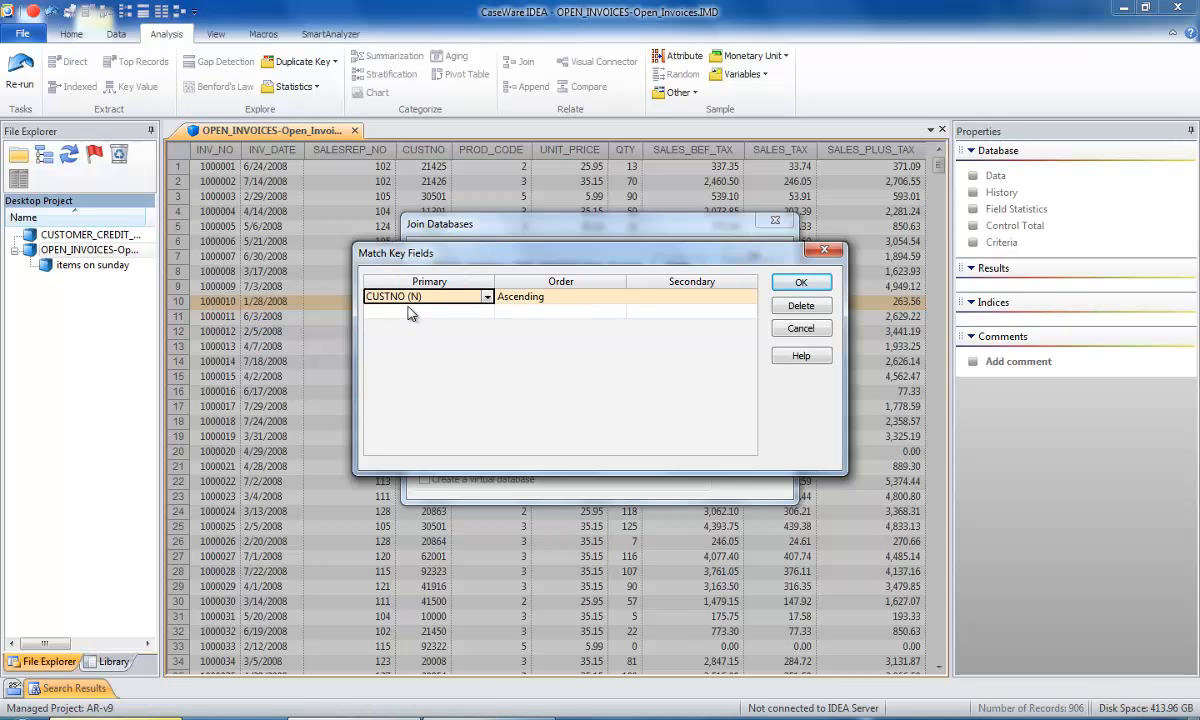
{"action": "left_click", "coordinate": [656, 297]}
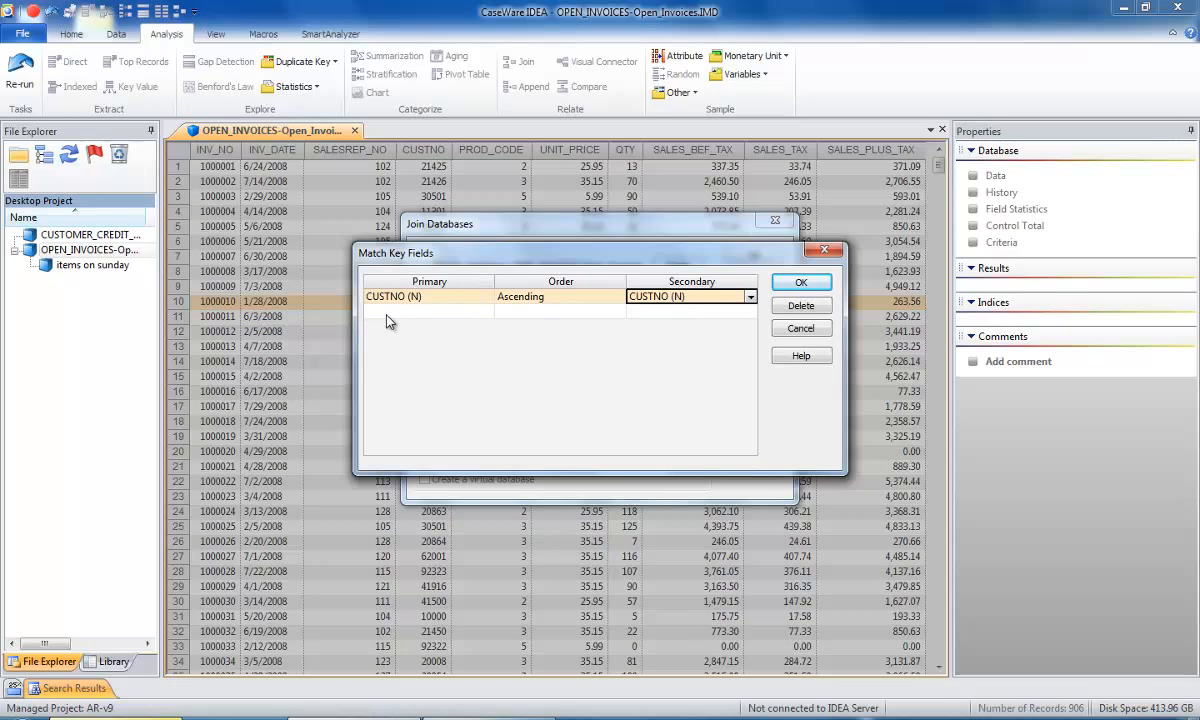
{"action": "left_click", "coordinate": [787, 287]}
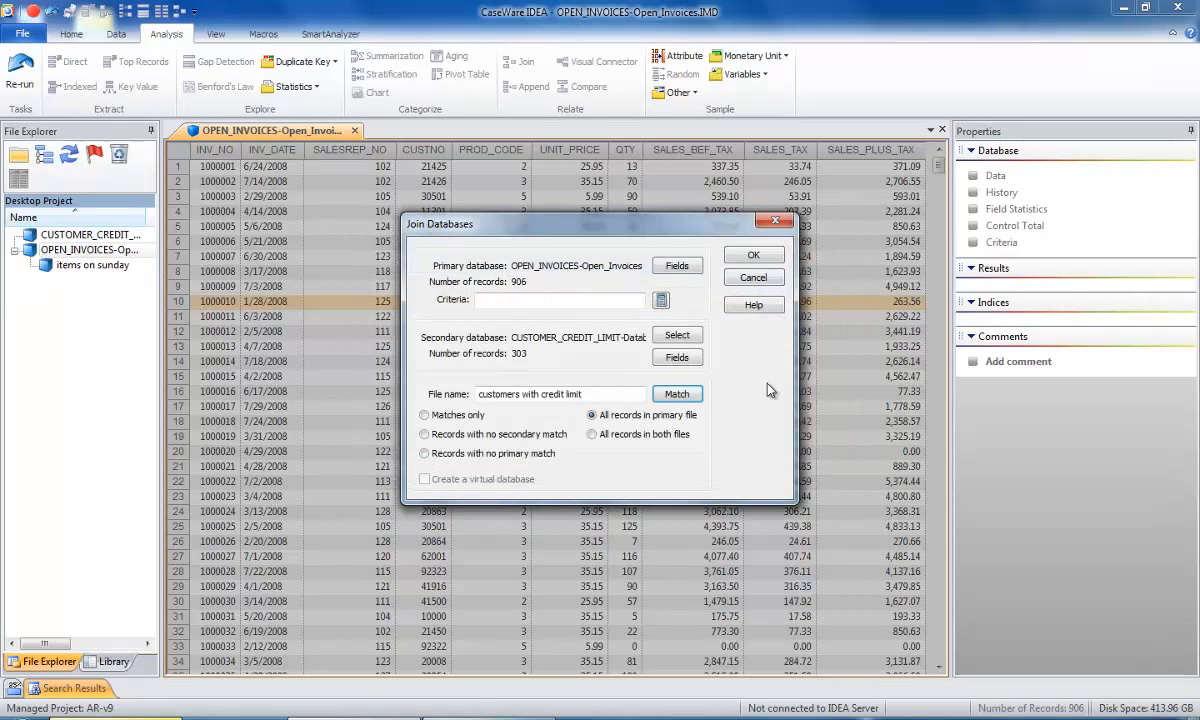
Run the join and examine the CUSTNO1 and CREDIT_LIMIT columns of the resulting database.
{"action": "left_click", "coordinate": [756, 255]}
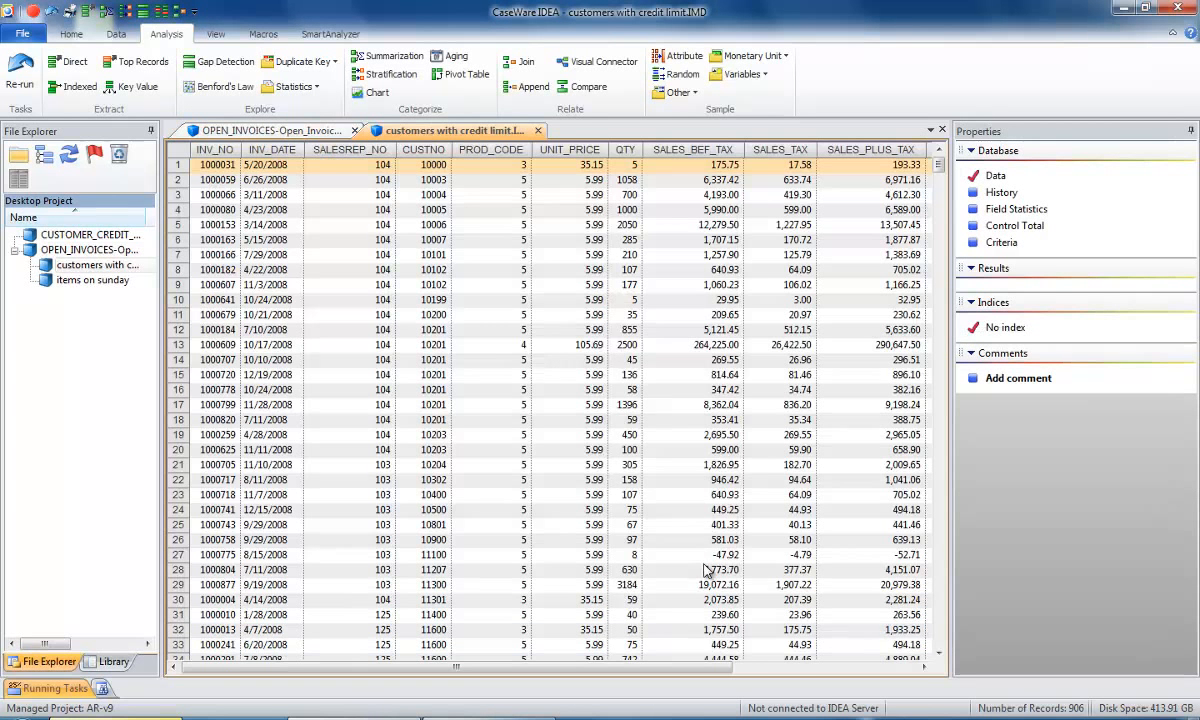
{"action": "left_click_drag", "start_coordinate": [595, 667], "coordinate": [780, 668]}
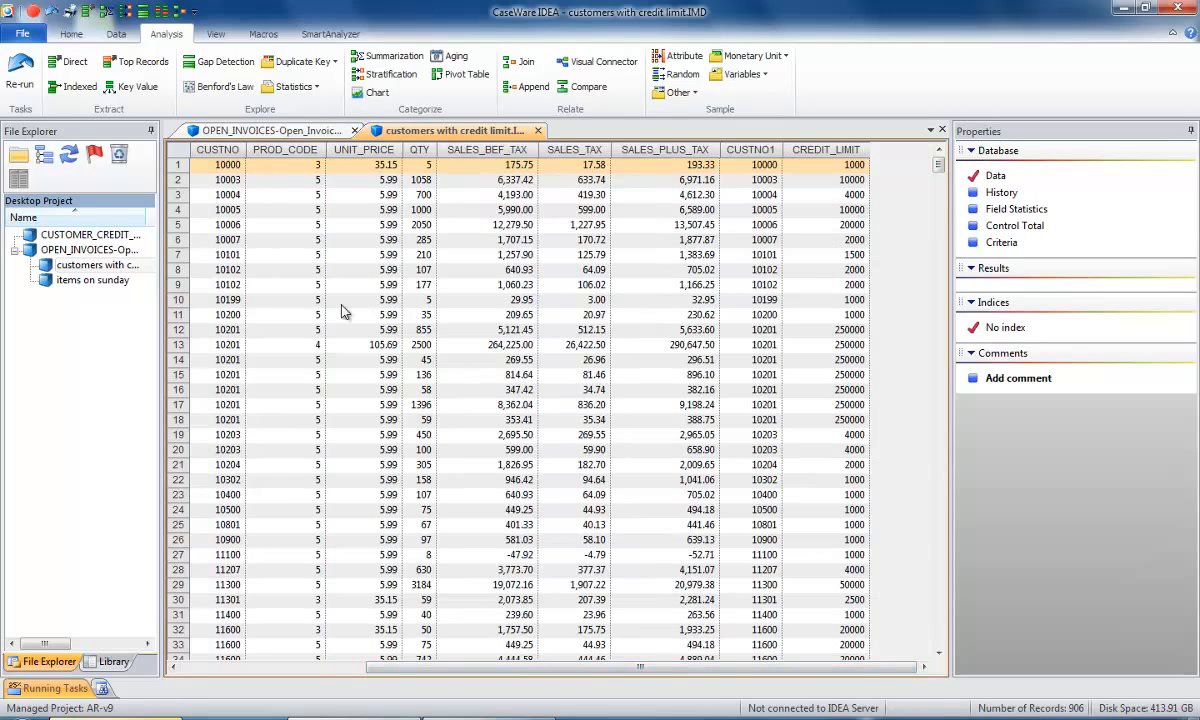
{"action": "left_click_drag", "start_coordinate": [640, 668], "coordinate": [408, 692]}
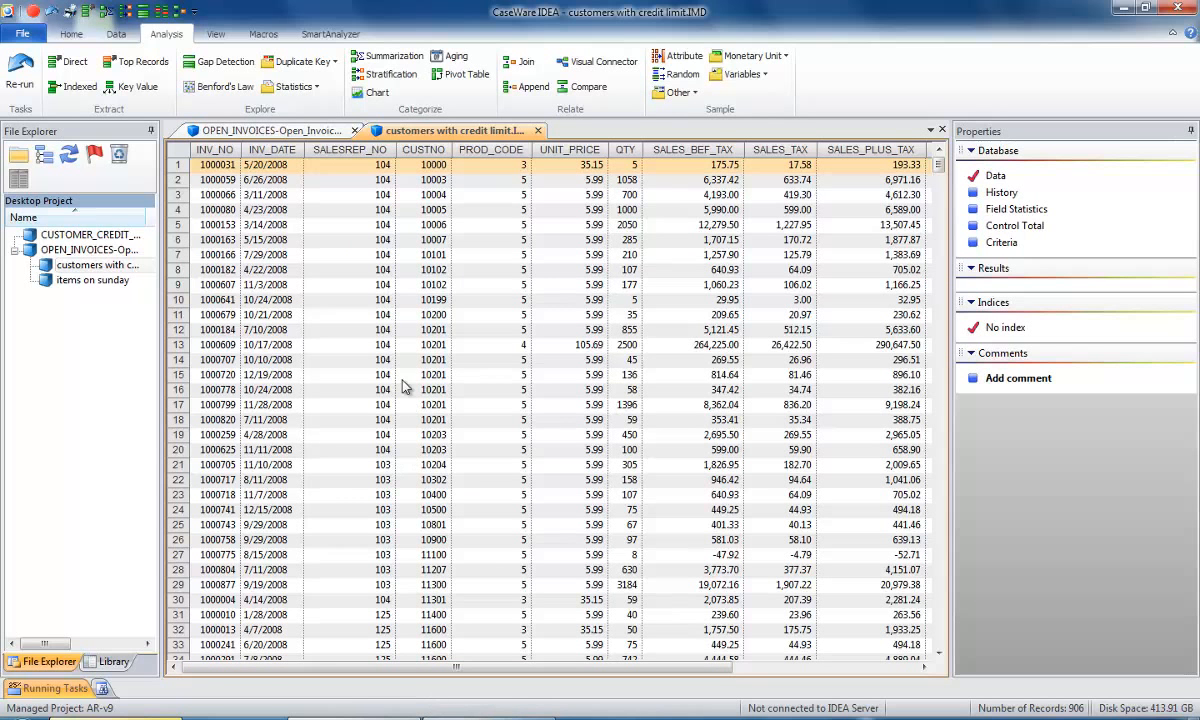
Set up a summarization of the joined database by CUSTNO, with "sum by customer number" as the output file name.
{"action": "mouse_move", "coordinate": [431, 152]}
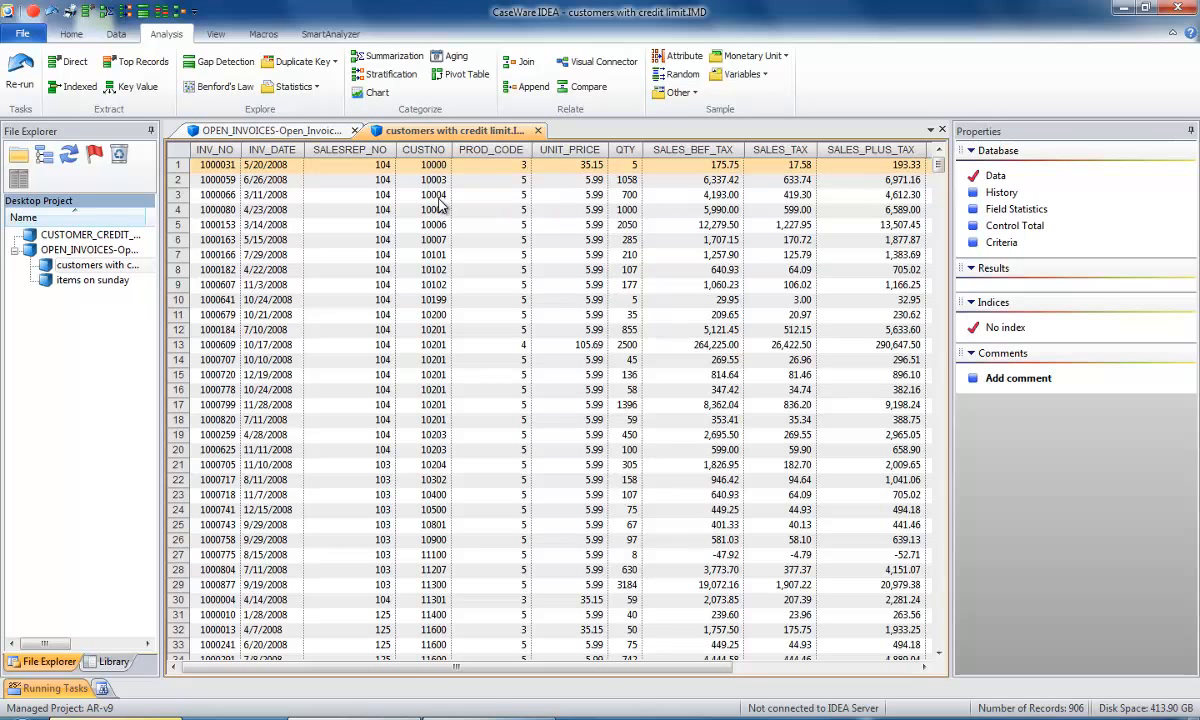
{"action": "left_click", "coordinate": [424, 150]}
{"action": "left_click", "coordinate": [385, 55]}
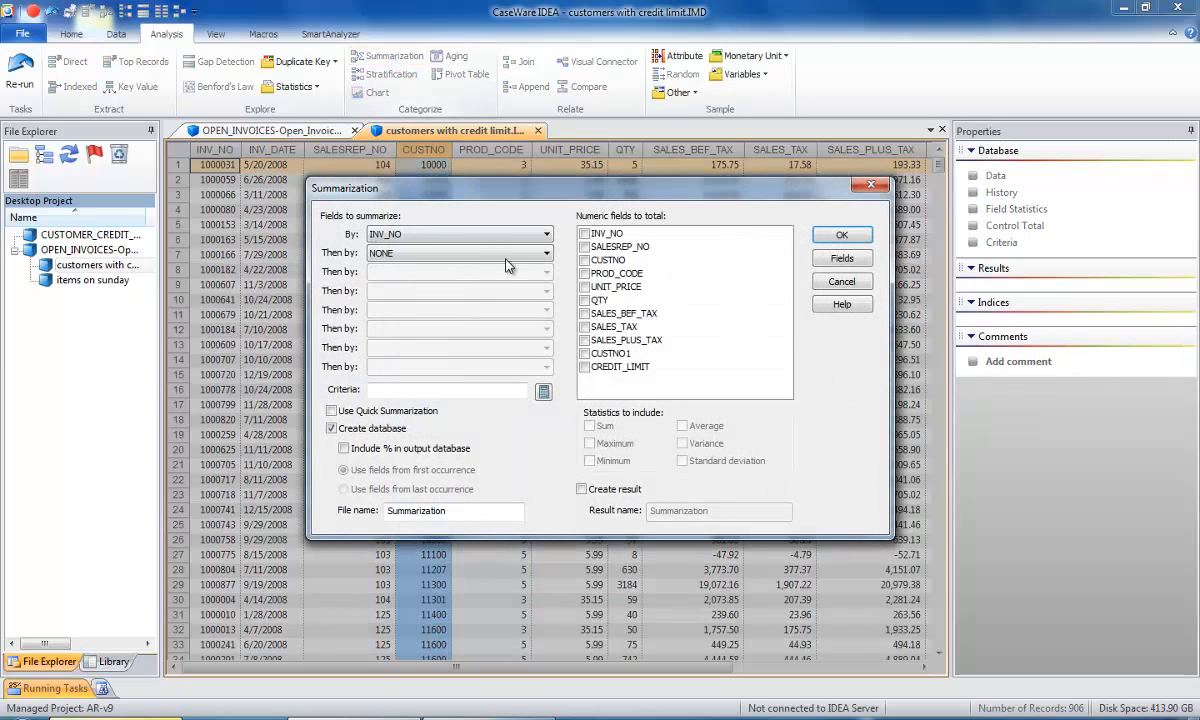
{"action": "left_click", "coordinate": [547, 235]}
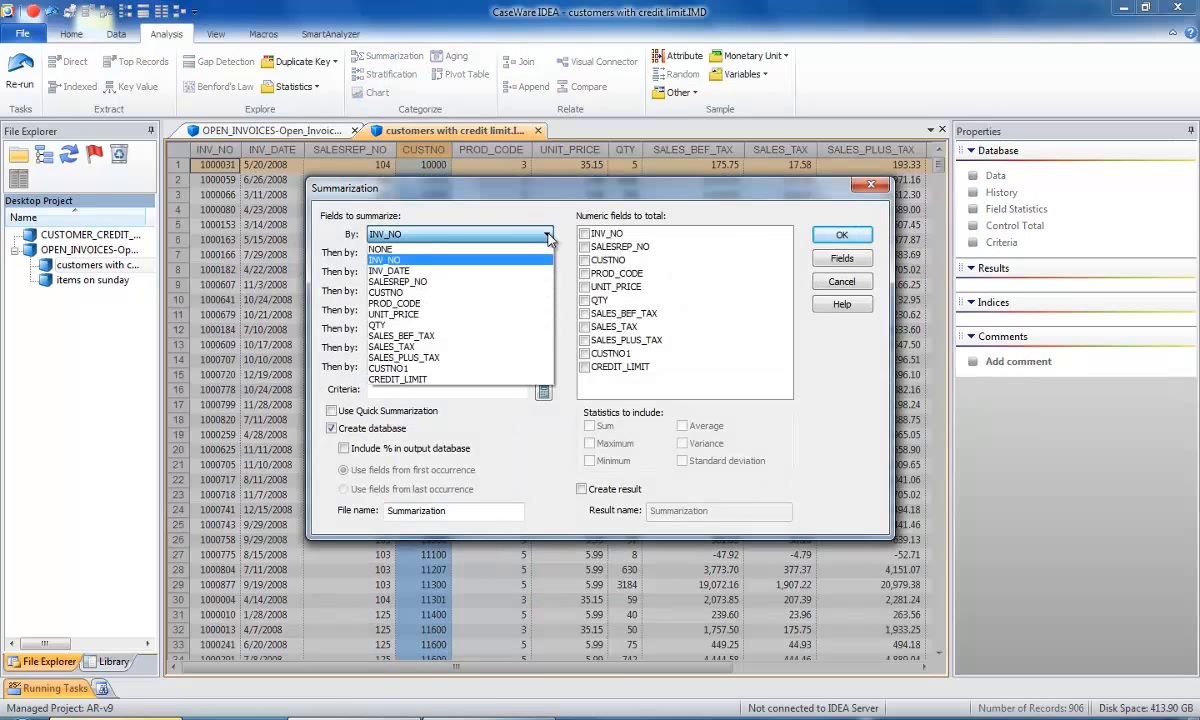
{"action": "left_click", "coordinate": [396, 293]}
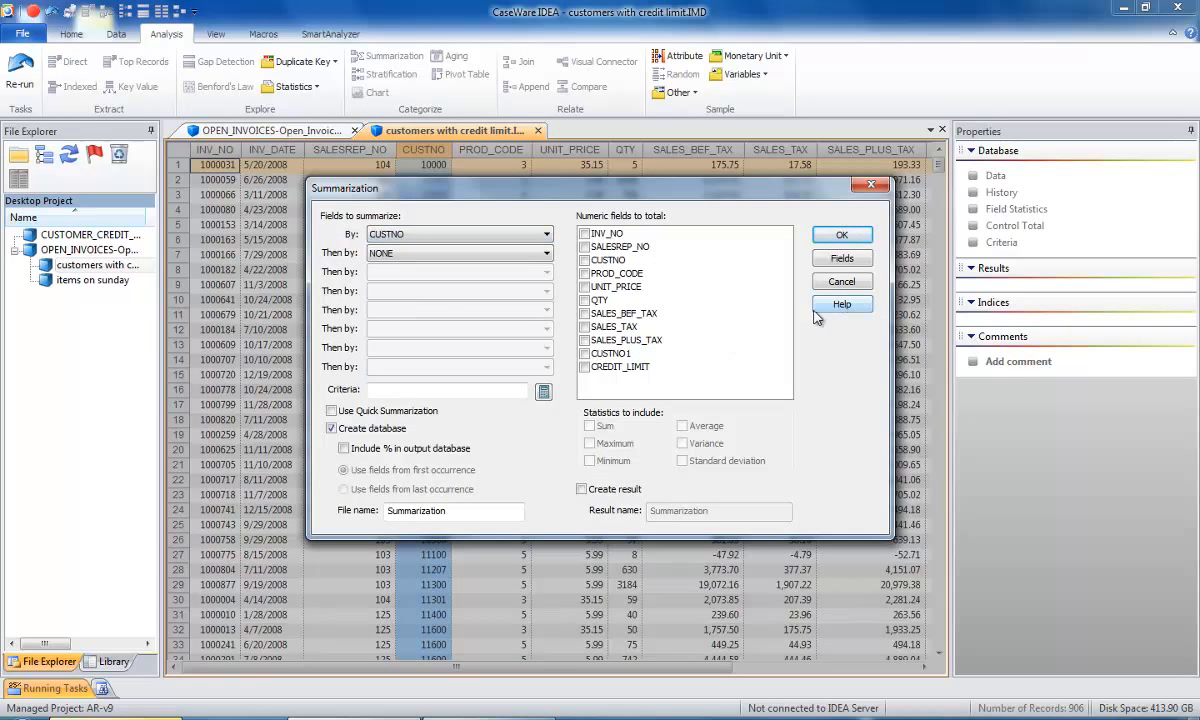
{"action": "double_click", "coordinate": [449, 511]}
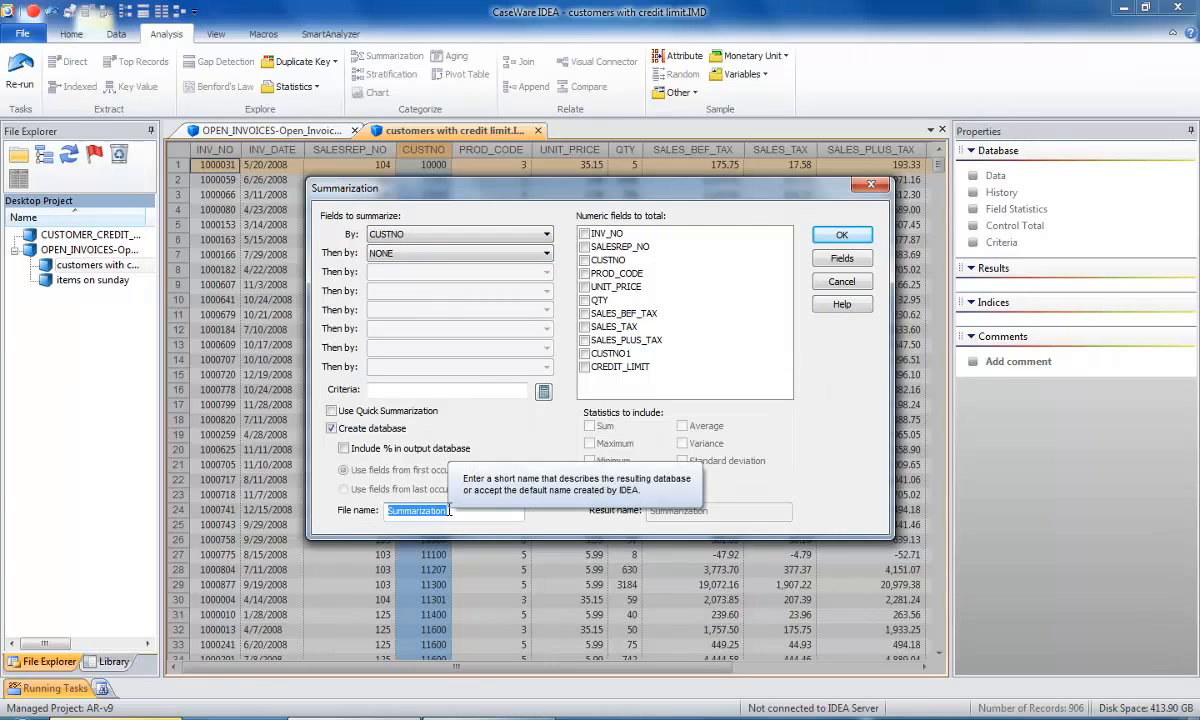
{"action": "type", "text": "sum by cus"}
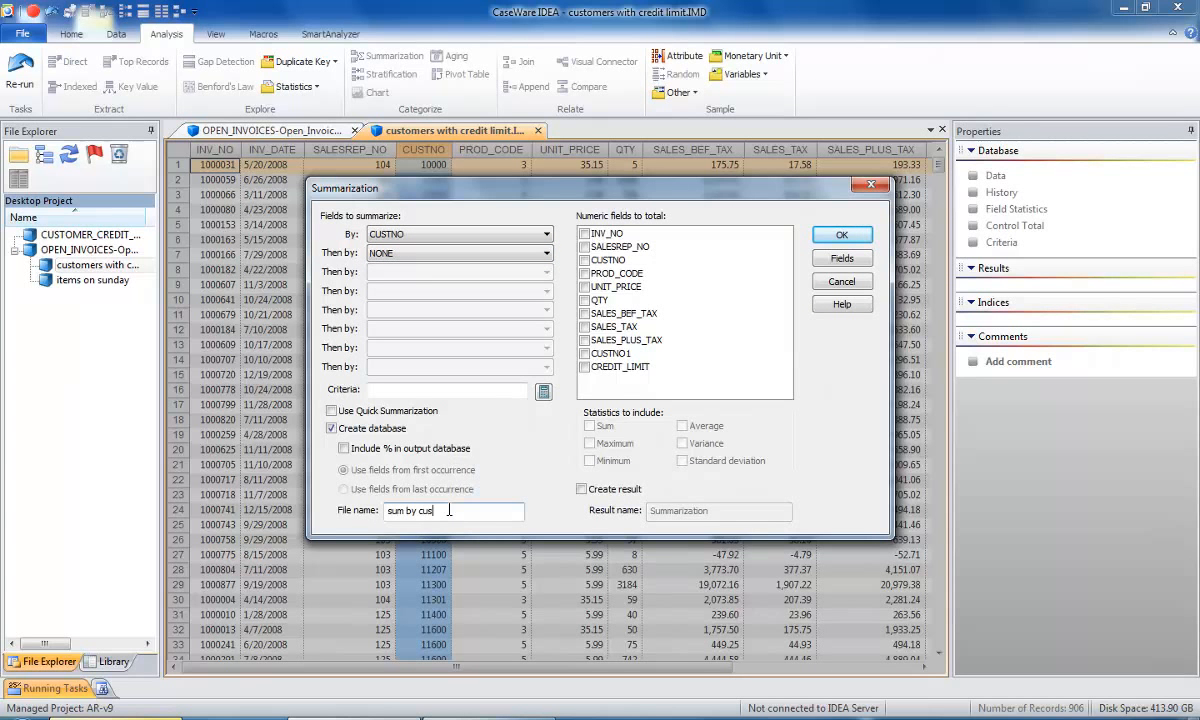
{"action": "type", "text": "tomer number"}
Run the summarization with the sum of SALES_PLUS_TAX as the total and SALESREP_NO as an included field.
{"action": "left_click", "coordinate": [585, 340]}
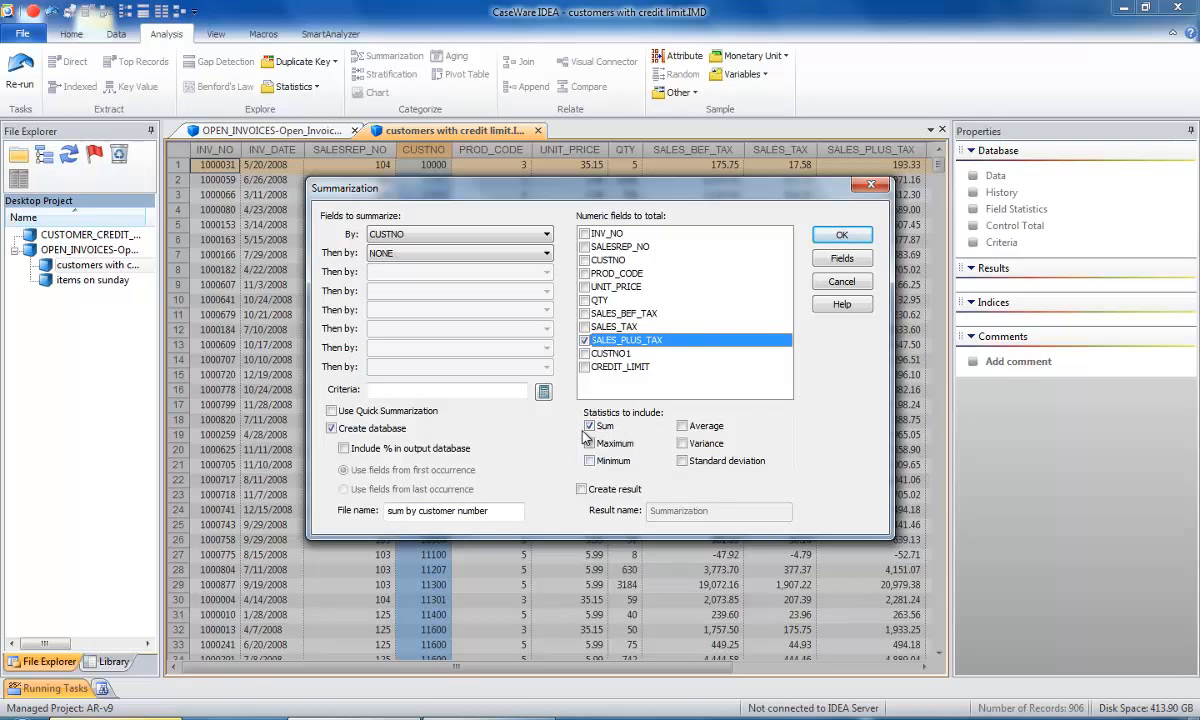
{"action": "left_click", "coordinate": [842, 258]}
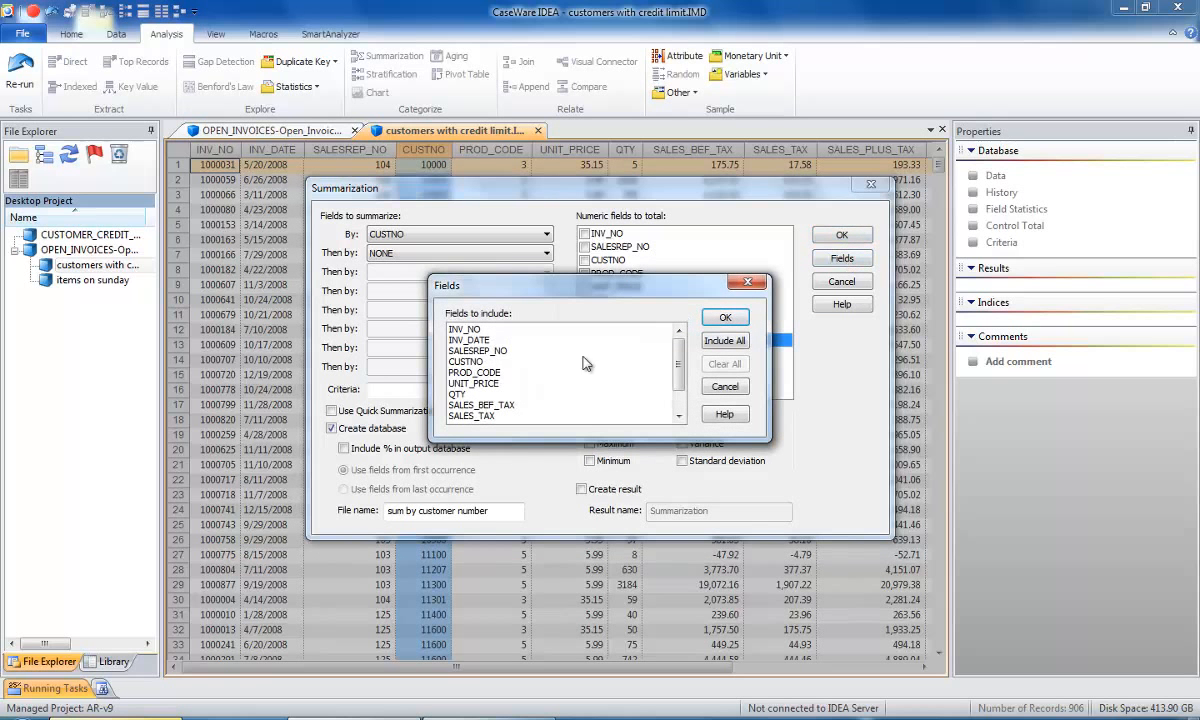
{"action": "left_click", "coordinate": [470, 351]}
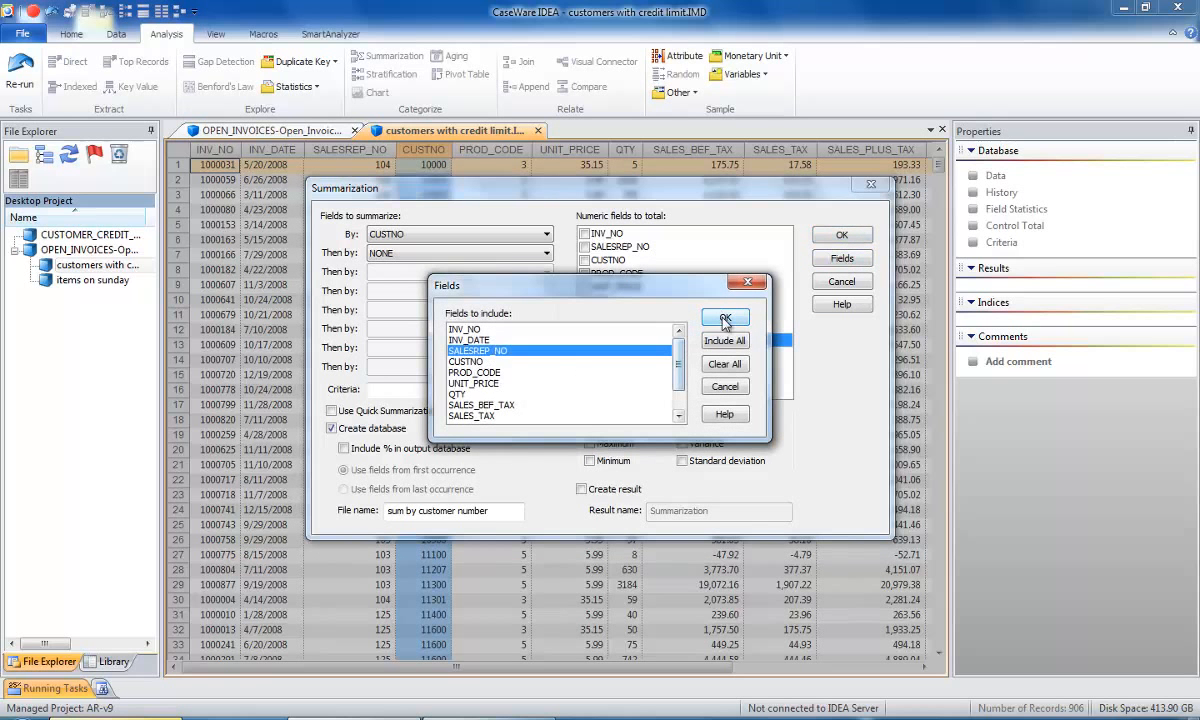
{"action": "left_click", "coordinate": [725, 319]}
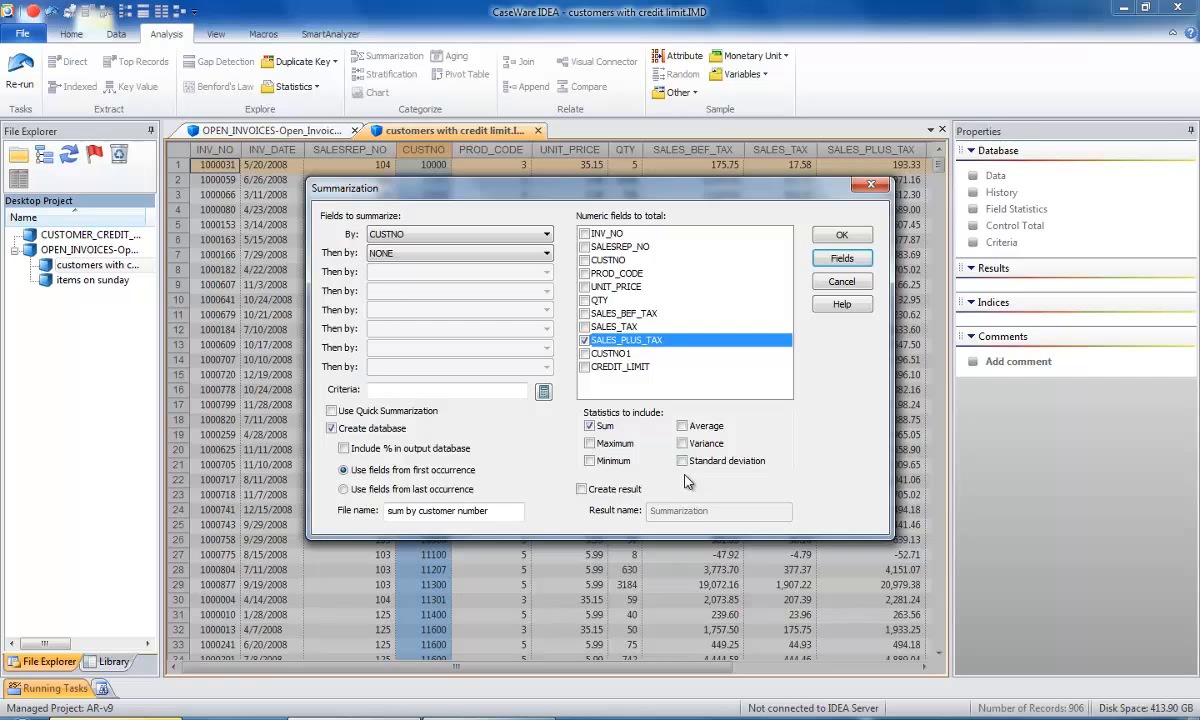
{"action": "left_click", "coordinate": [842, 236]}
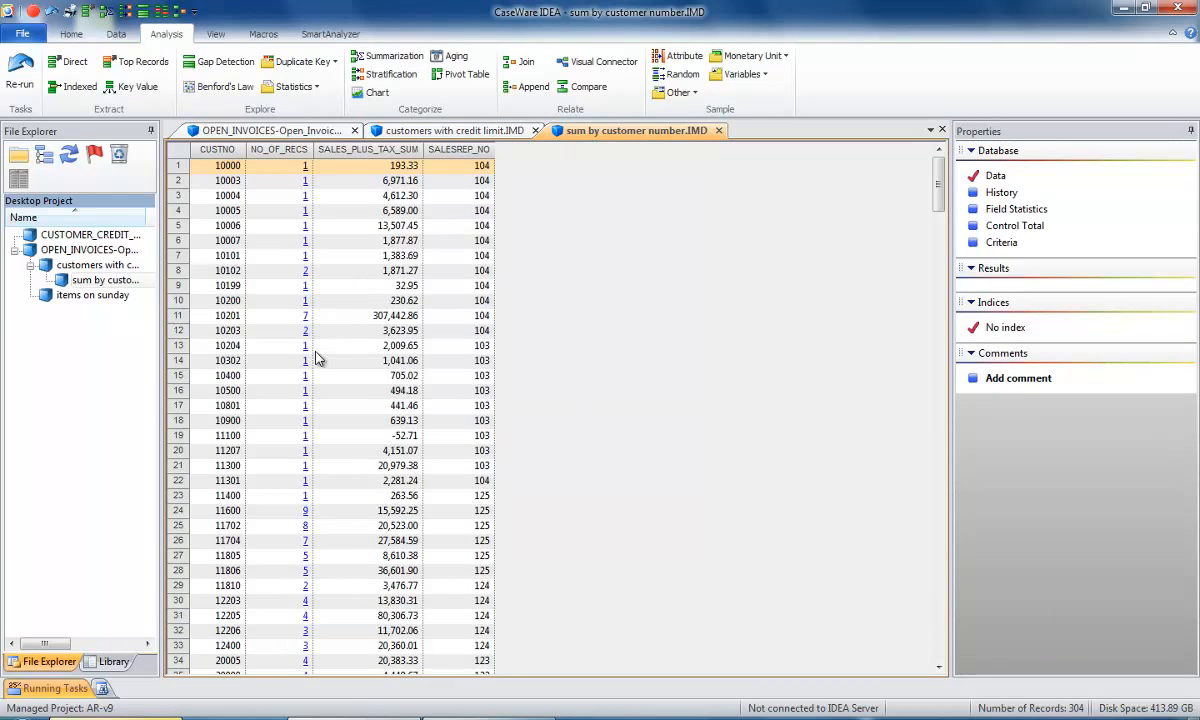
Sort the customer summary by NO_OF_RECS in descending order and widen that column to fit its heading.
{"action": "left_click", "coordinate": [301, 146]}
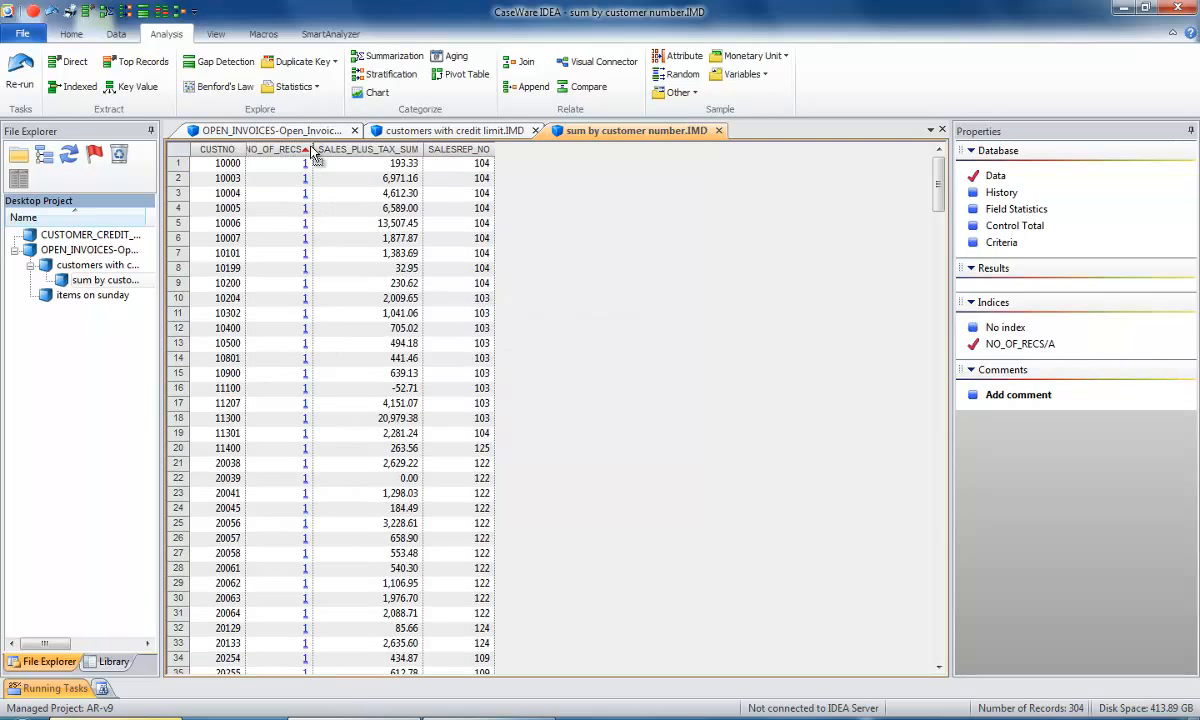
{"action": "double_click", "coordinate": [312, 152]}
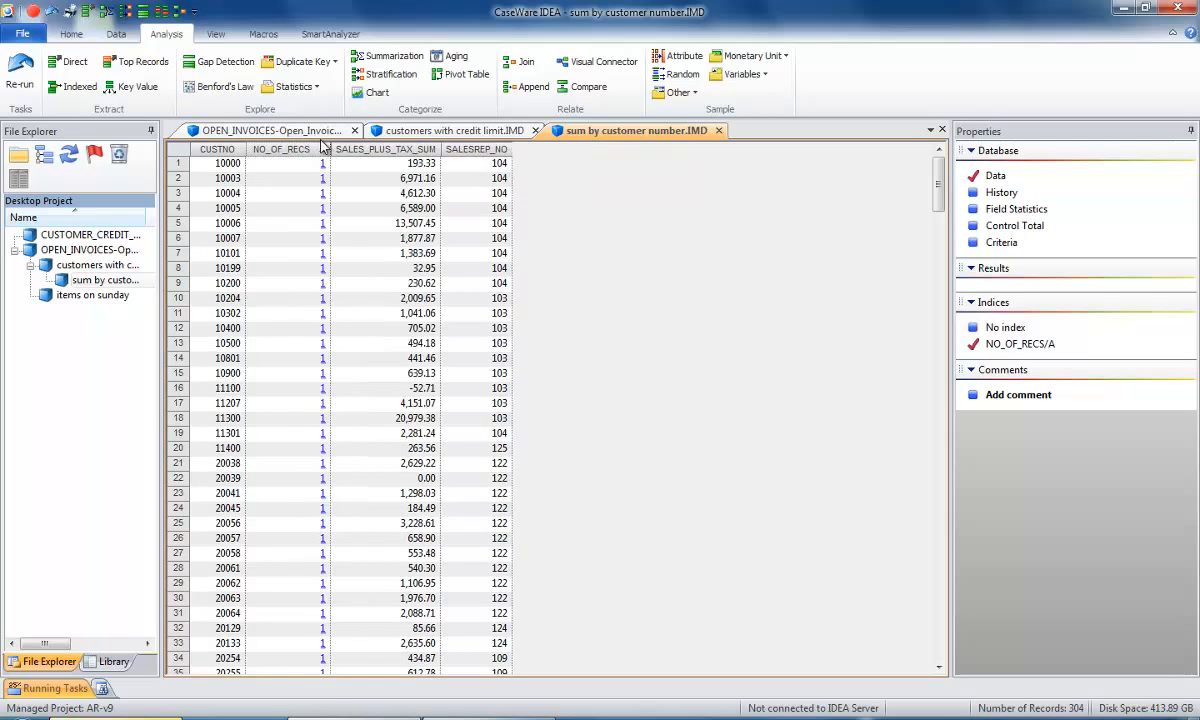
{"action": "left_click", "coordinate": [321, 148]}
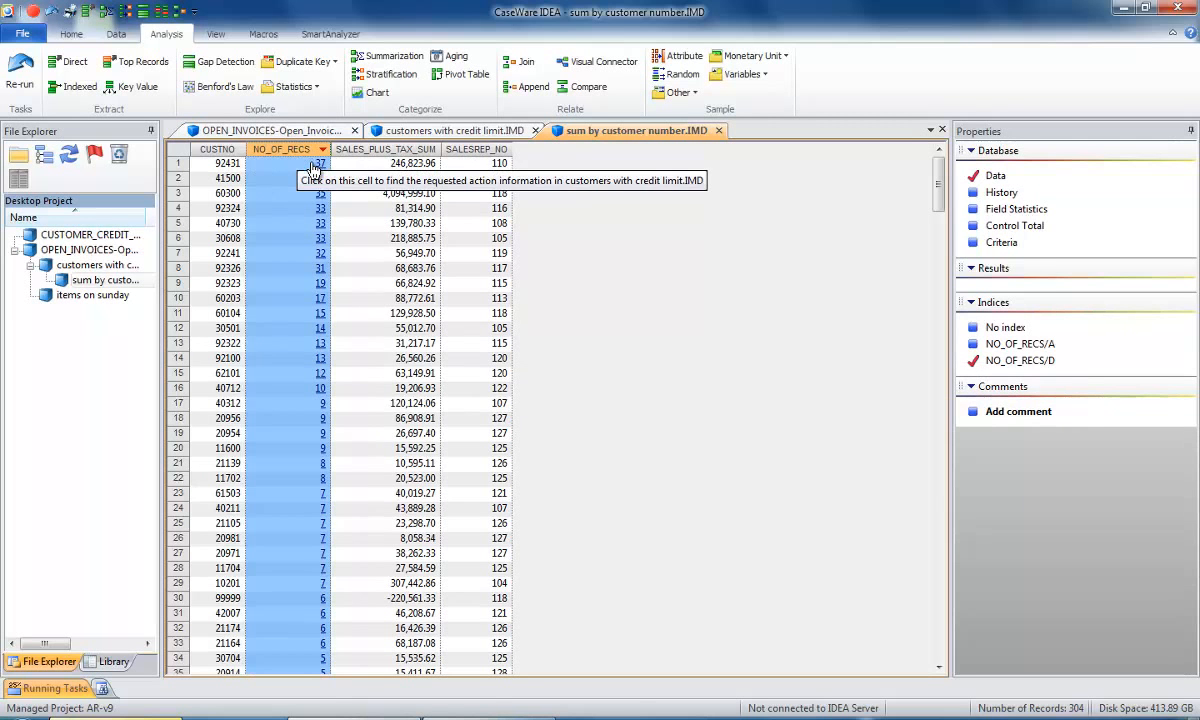
Preview the underlying invoices of the customer with the most records, enlarge the preview to examine them, and close it.
{"action": "left_click", "coordinate": [318, 163]}
{"action": "scroll", "coordinate": [538, 318], "scroll_direction": "down", "scroll_amount": 5}
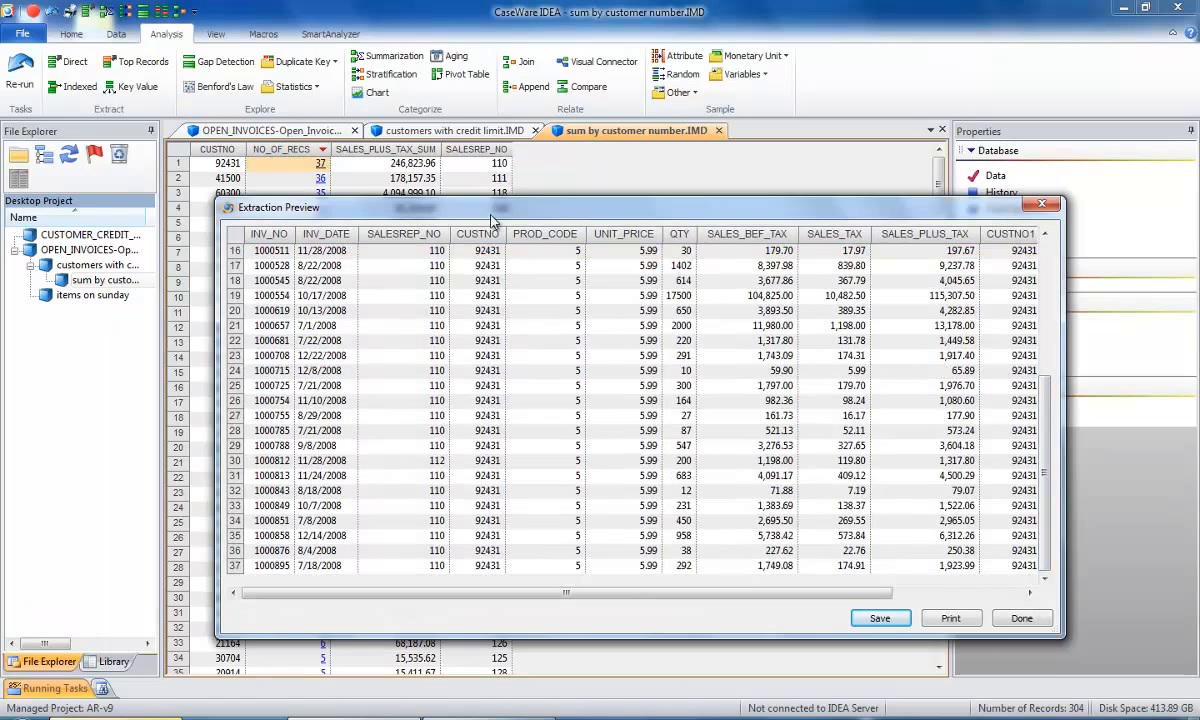
{"action": "left_click_drag", "start_coordinate": [527, 200], "coordinate": [501, 156]}
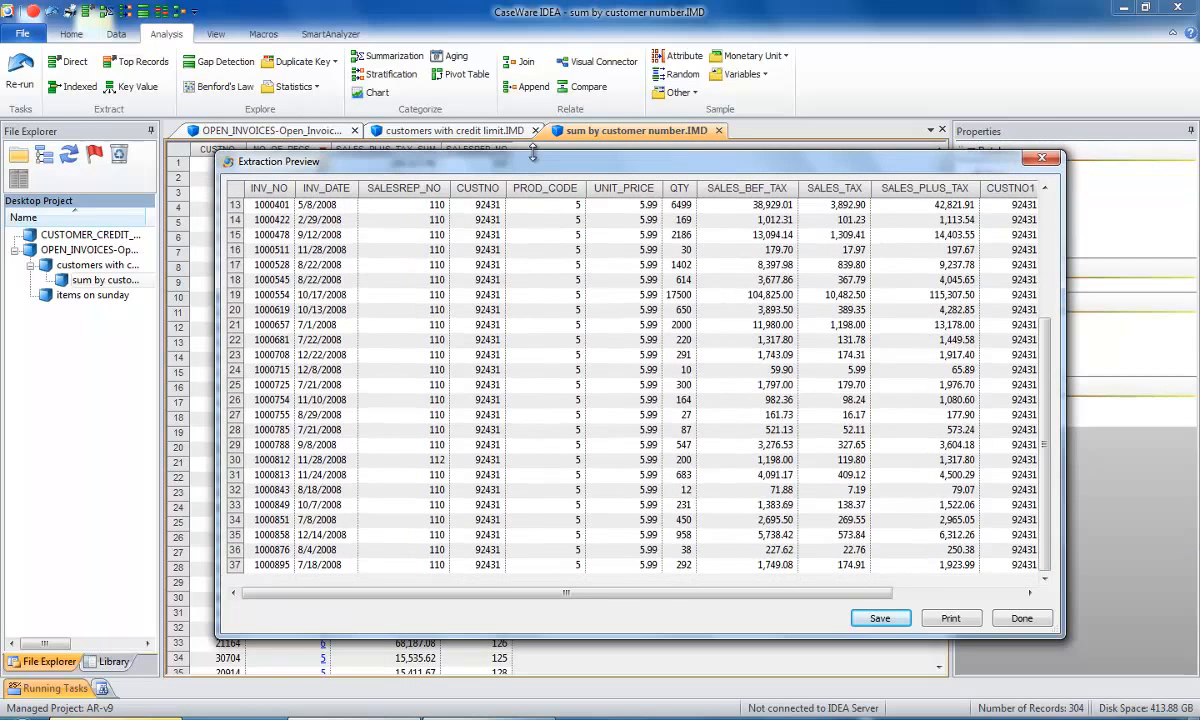
{"action": "left_click", "coordinate": [1047, 160]}
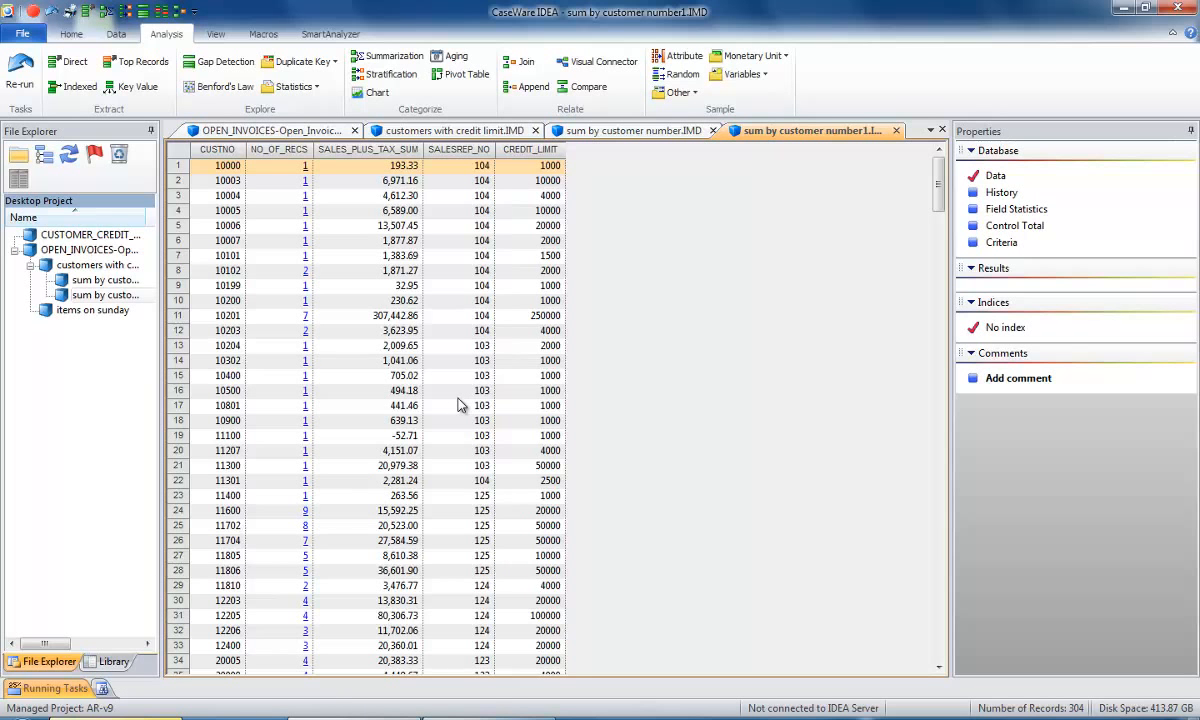
Start a direct extraction from the summary that includes CREDIT_LIMIT, naming the output file "customers exceeding credit limit".
{"action": "left_click", "coordinate": [70, 62]}
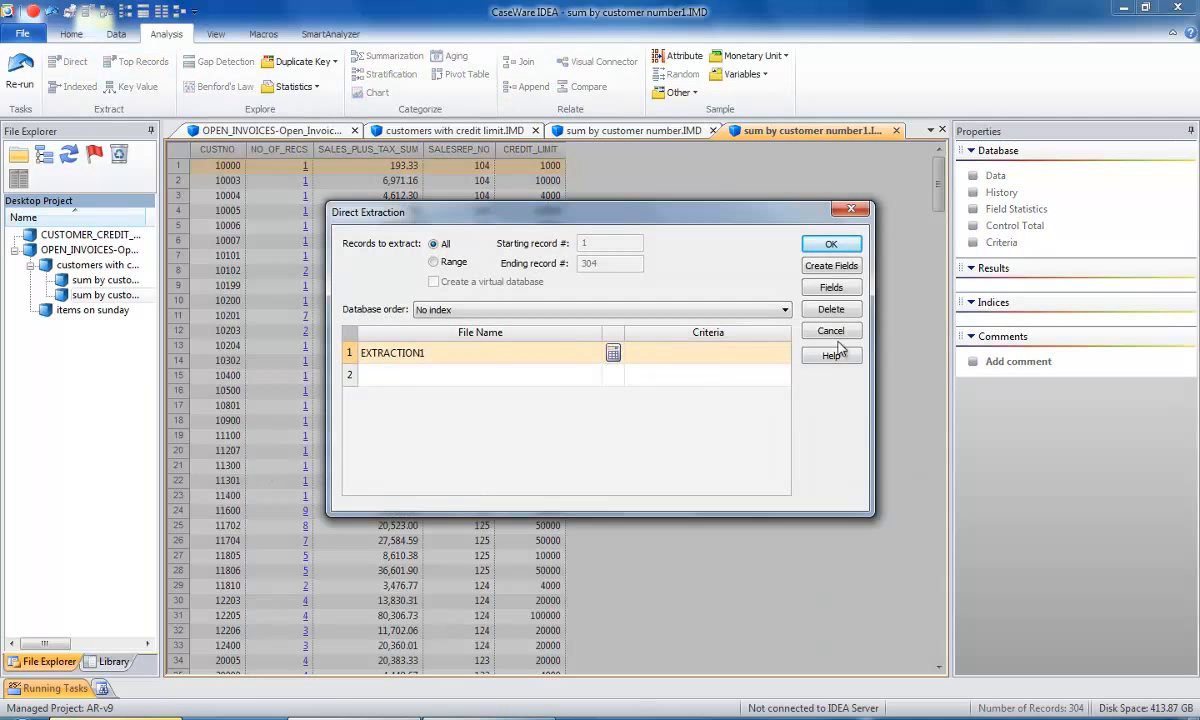
{"action": "left_click", "coordinate": [397, 352]}
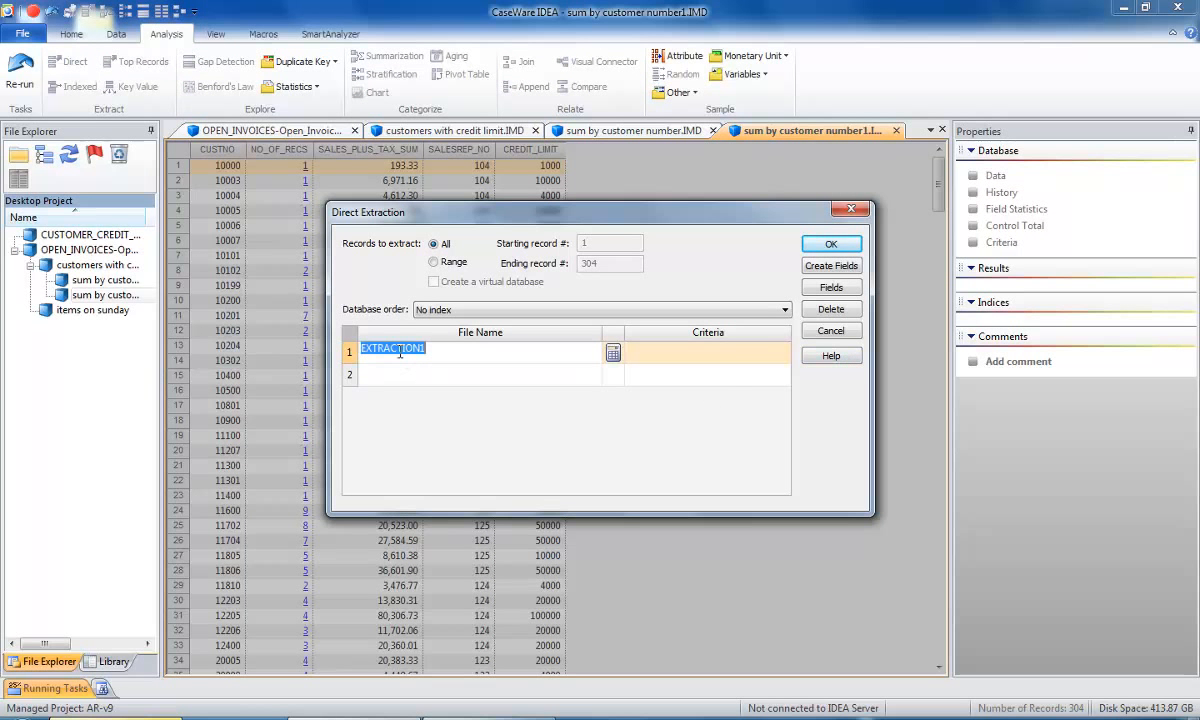
{"action": "type", "text": "customers exceeding credit limit"}
Set the extraction criterion to SALES_PLUS_TAX_SUM > CREDIT_LIMIT, check the equation's validity, and run the extraction.
{"action": "left_click", "coordinate": [612, 355]}
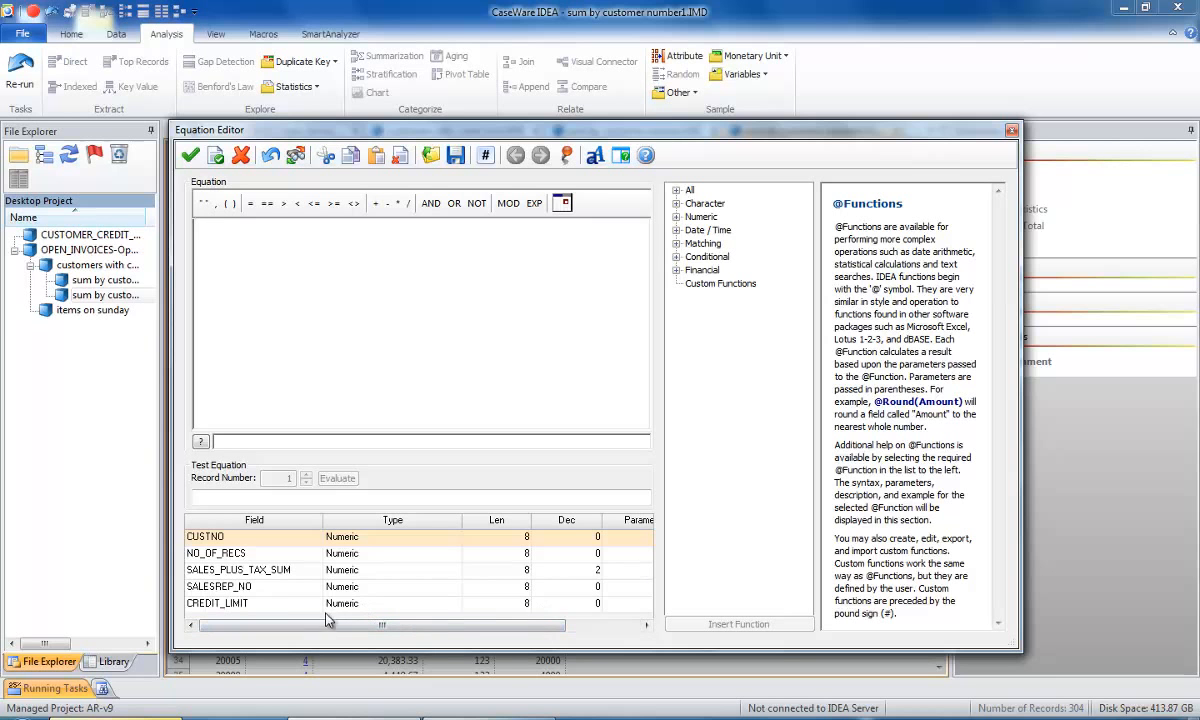
{"action": "double_click", "coordinate": [265, 571]}
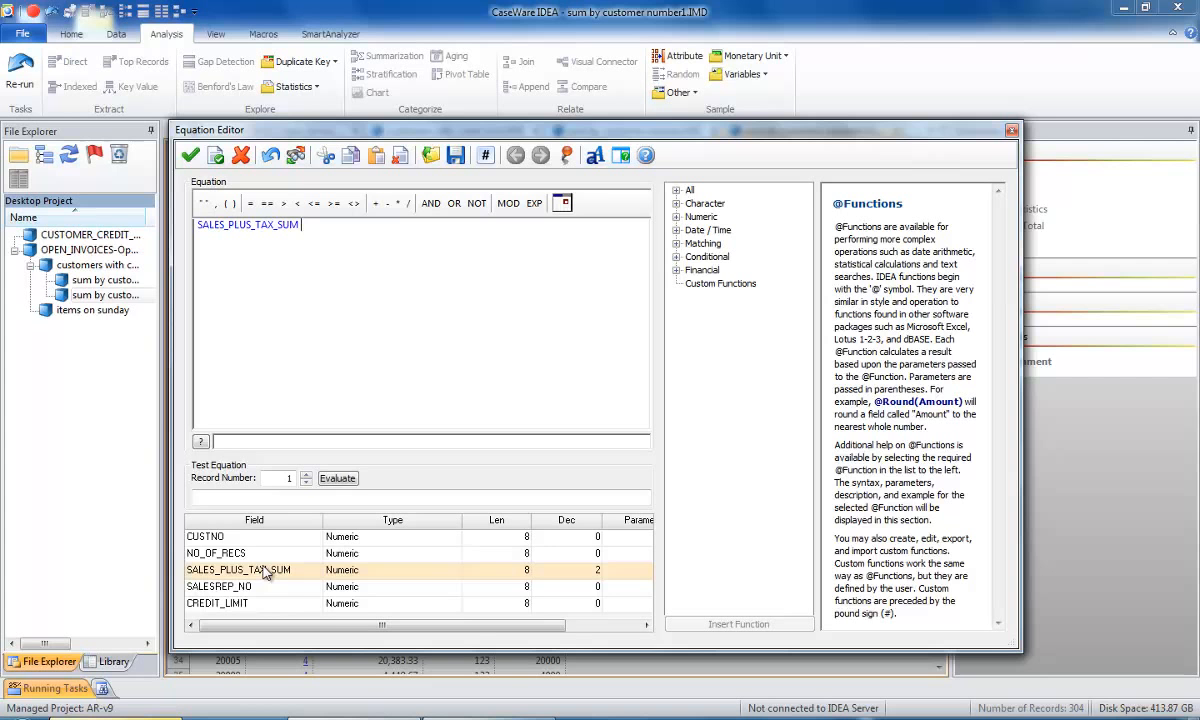
{"action": "left_click", "coordinate": [285, 204]}
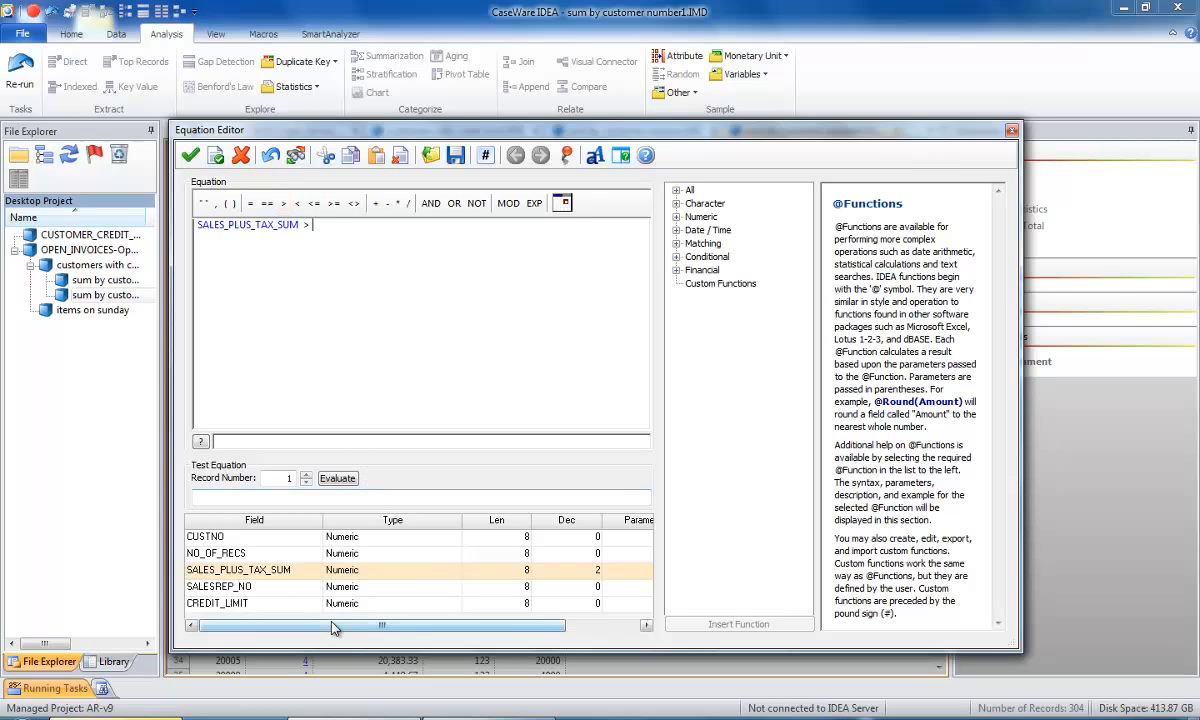
{"action": "left_click", "coordinate": [227, 606]}
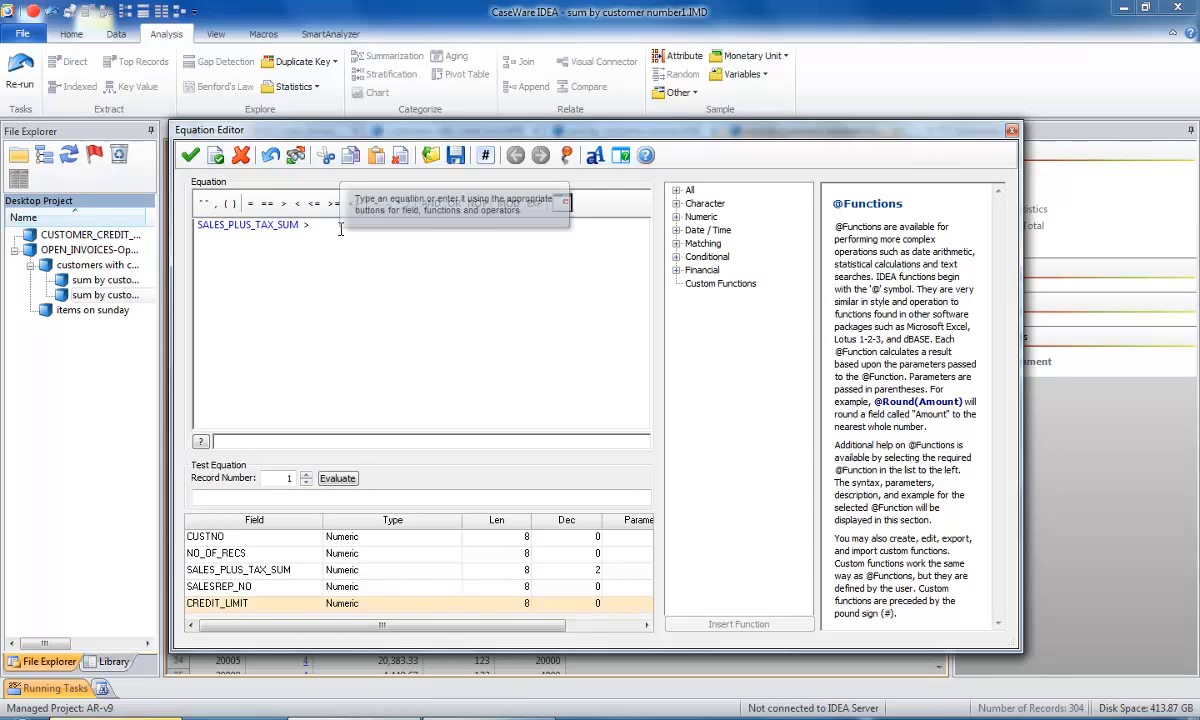
{"action": "type", "text": "cred"}
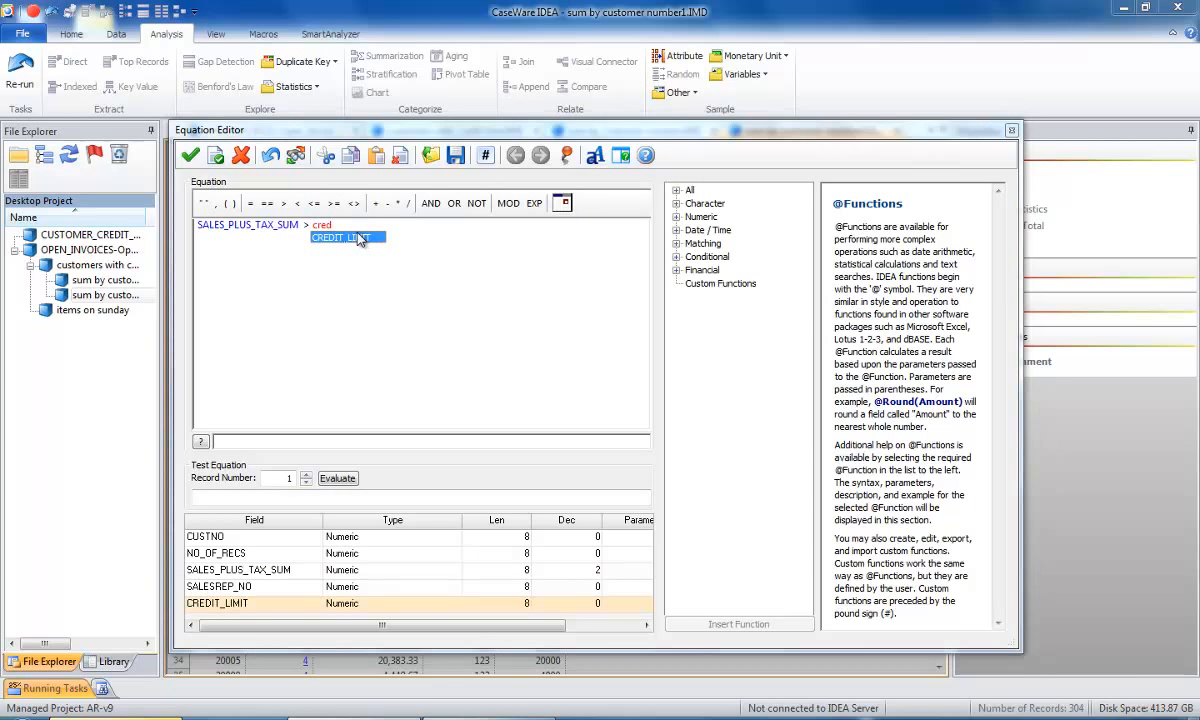
{"action": "left_click", "coordinate": [345, 237]}
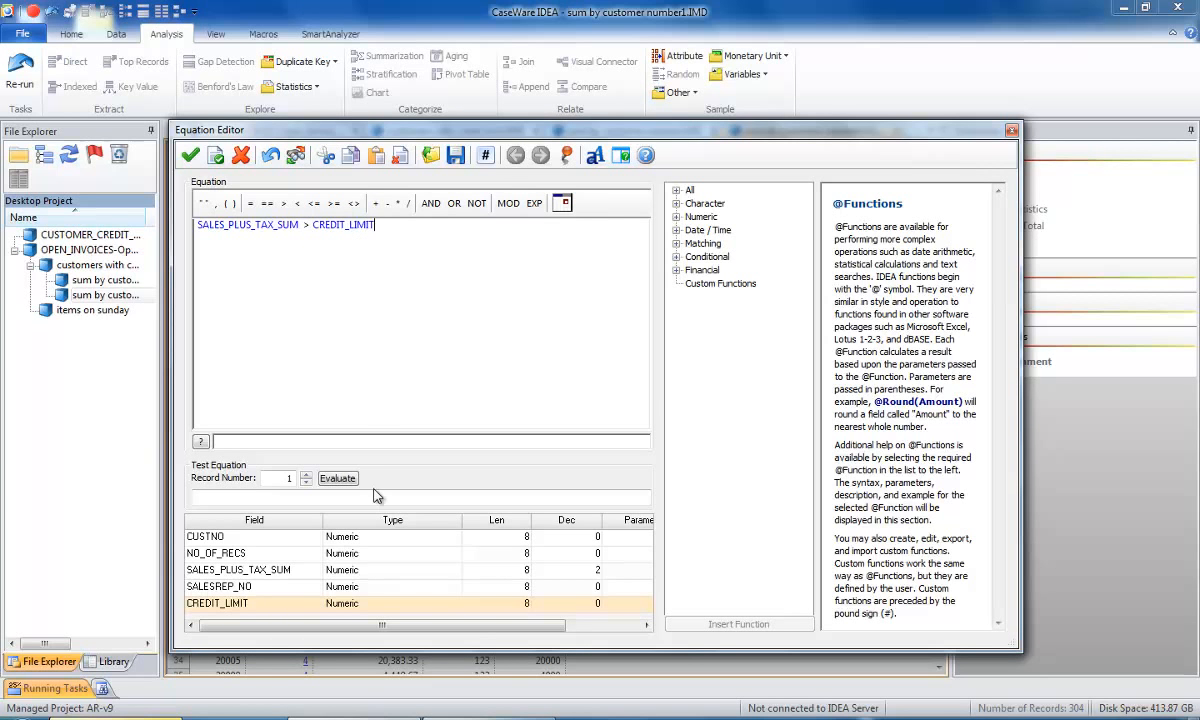
{"action": "left_click", "coordinate": [218, 158]}
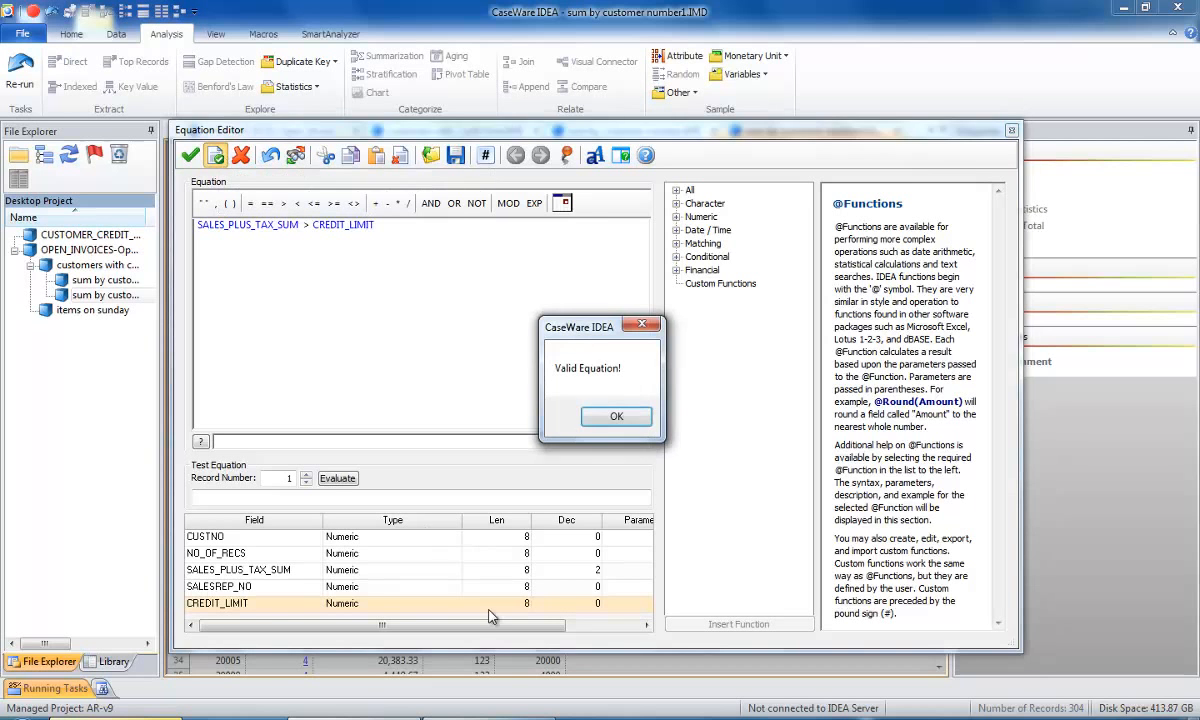
{"action": "left_click", "coordinate": [615, 417]}
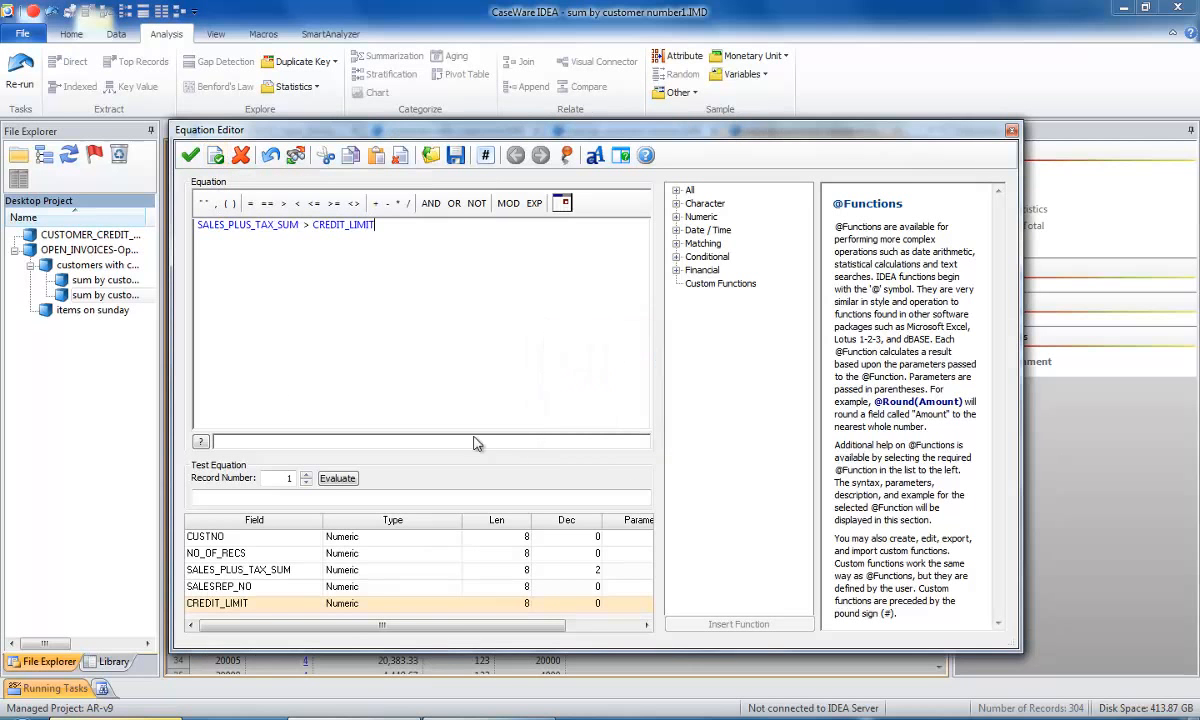
{"action": "left_click", "coordinate": [190, 158]}
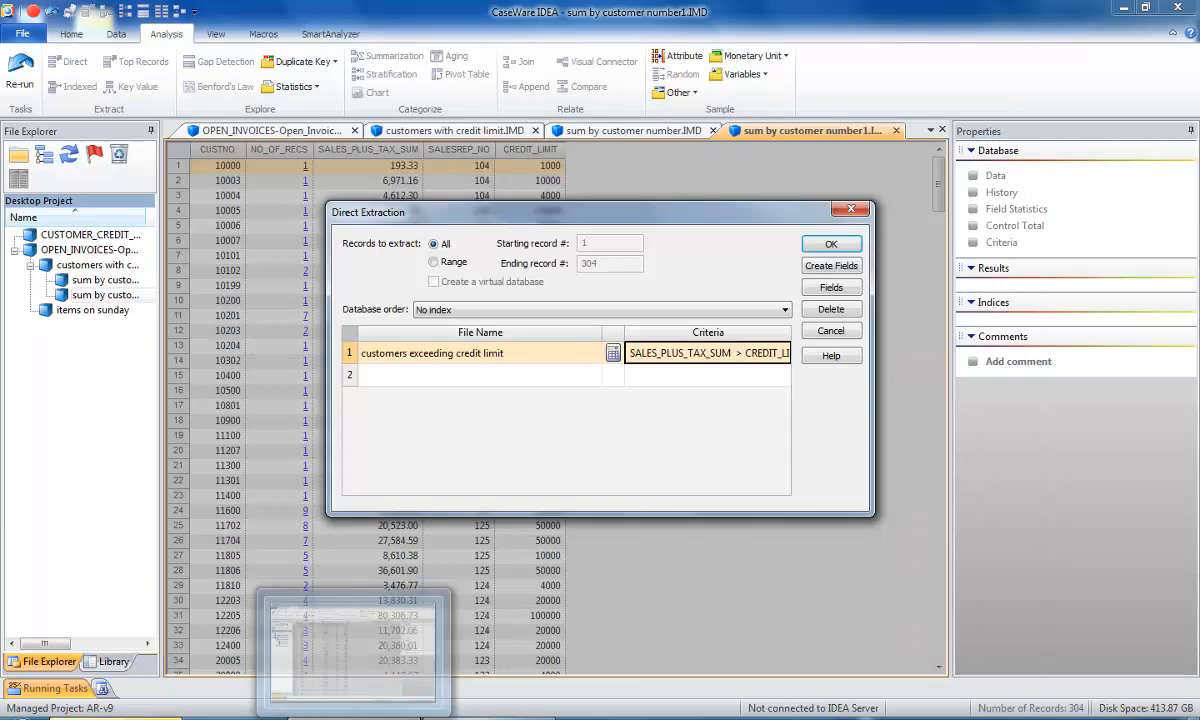
{"action": "left_click", "coordinate": [831, 244]}
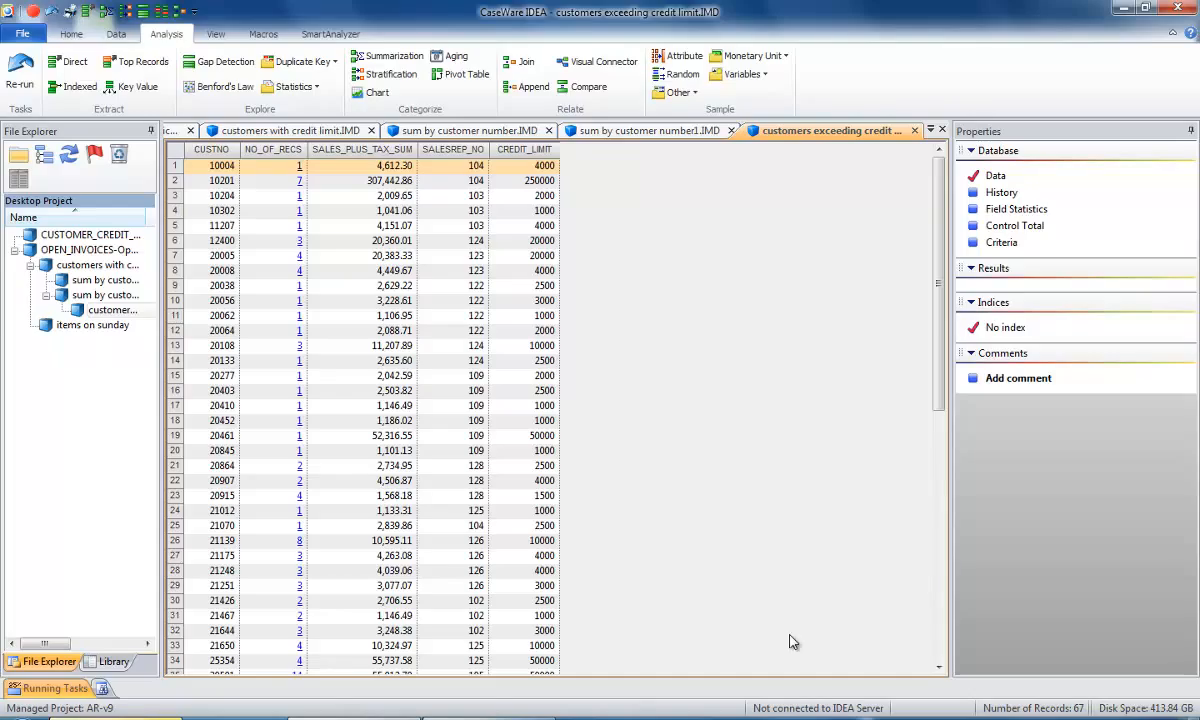
Close the extraction, both customer summaries and the joined database, leaving only the OPEN_INVOICES database open.
{"action": "left_click", "coordinate": [914, 130]}
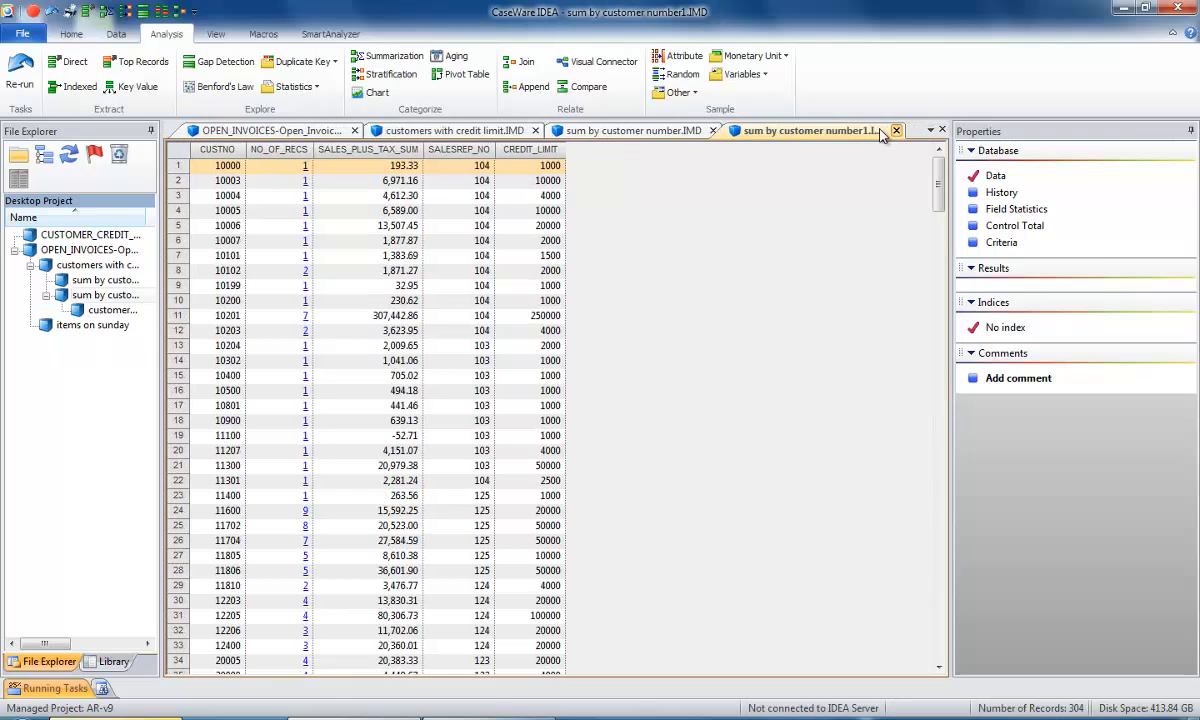
{"action": "left_click", "coordinate": [919, 130]}
{"action": "left_click", "coordinate": [724, 130]}
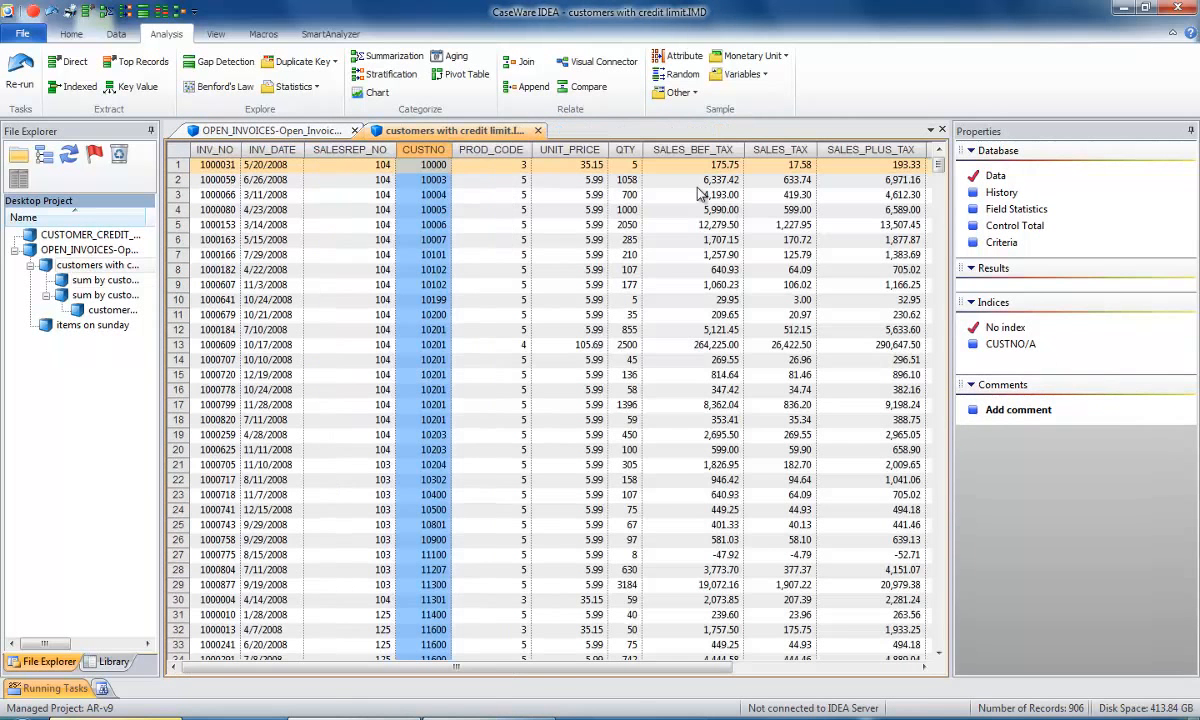
{"action": "left_click", "coordinate": [538, 130]}
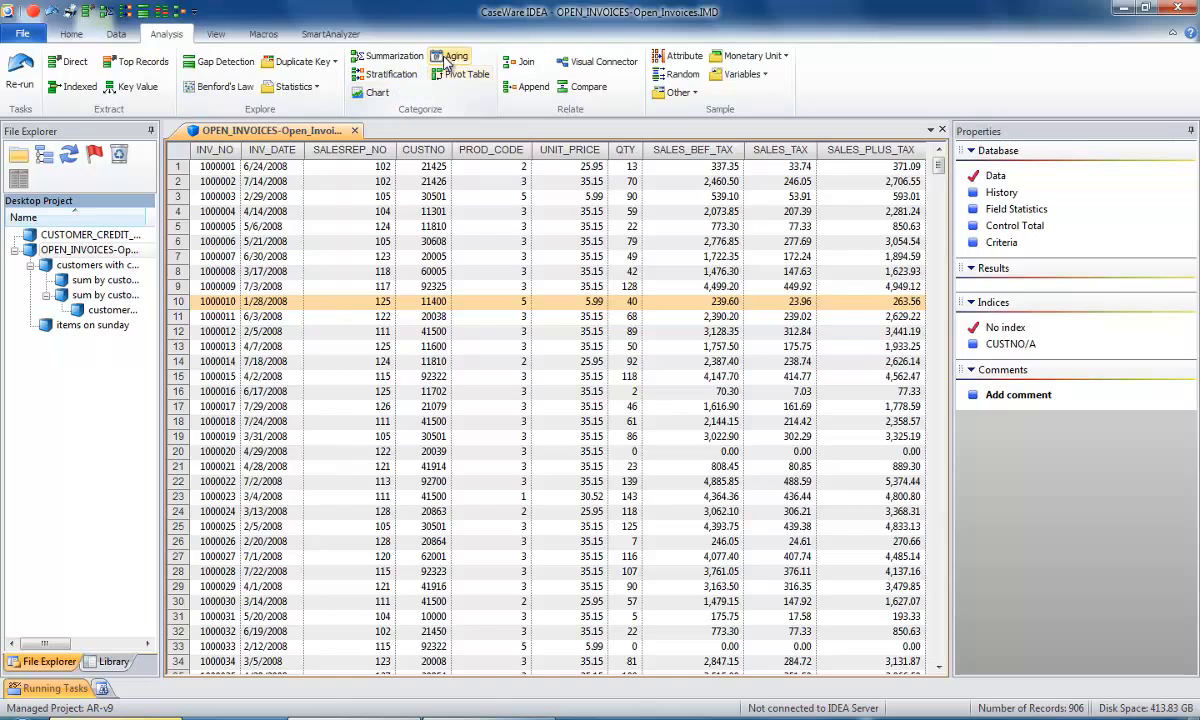
Set up an aging of the open invoices with aging date 2009/01/01 and SALES_BEF_TAX as the amount field to total.
{"action": "left_click", "coordinate": [451, 56]}
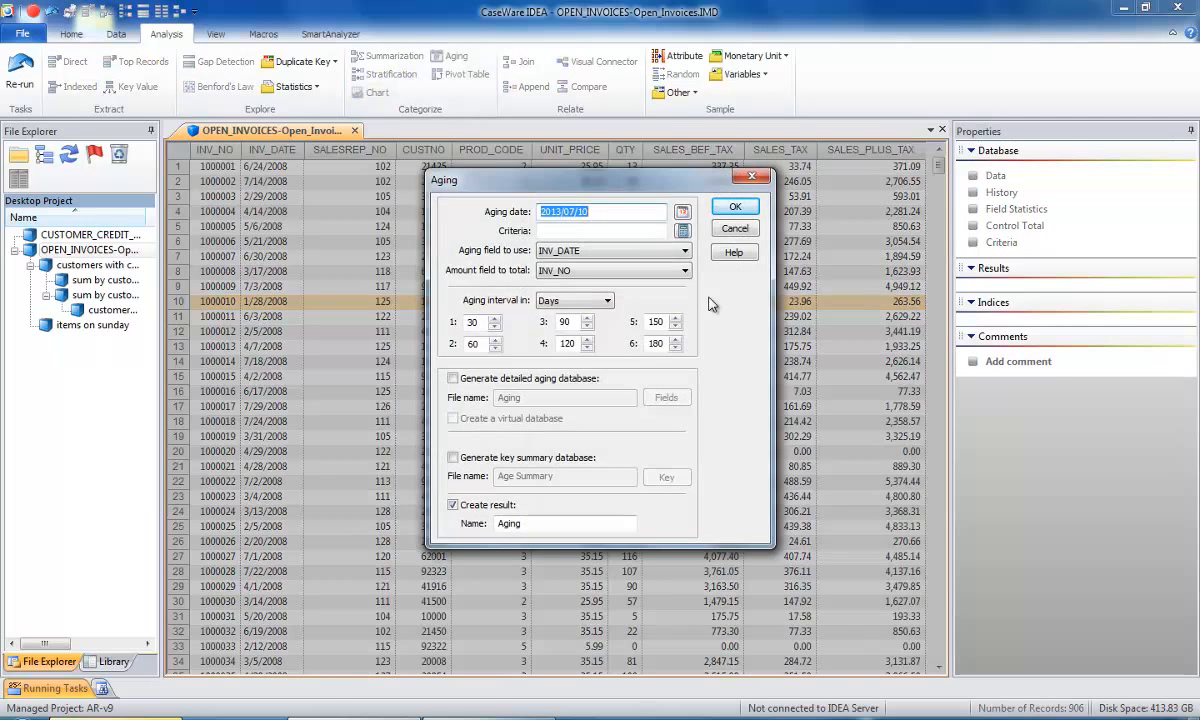
{"action": "key", "text": "BackSpace"}
{"action": "type", "text": "2009/01"}
{"action": "left_click", "coordinate": [686, 271]}
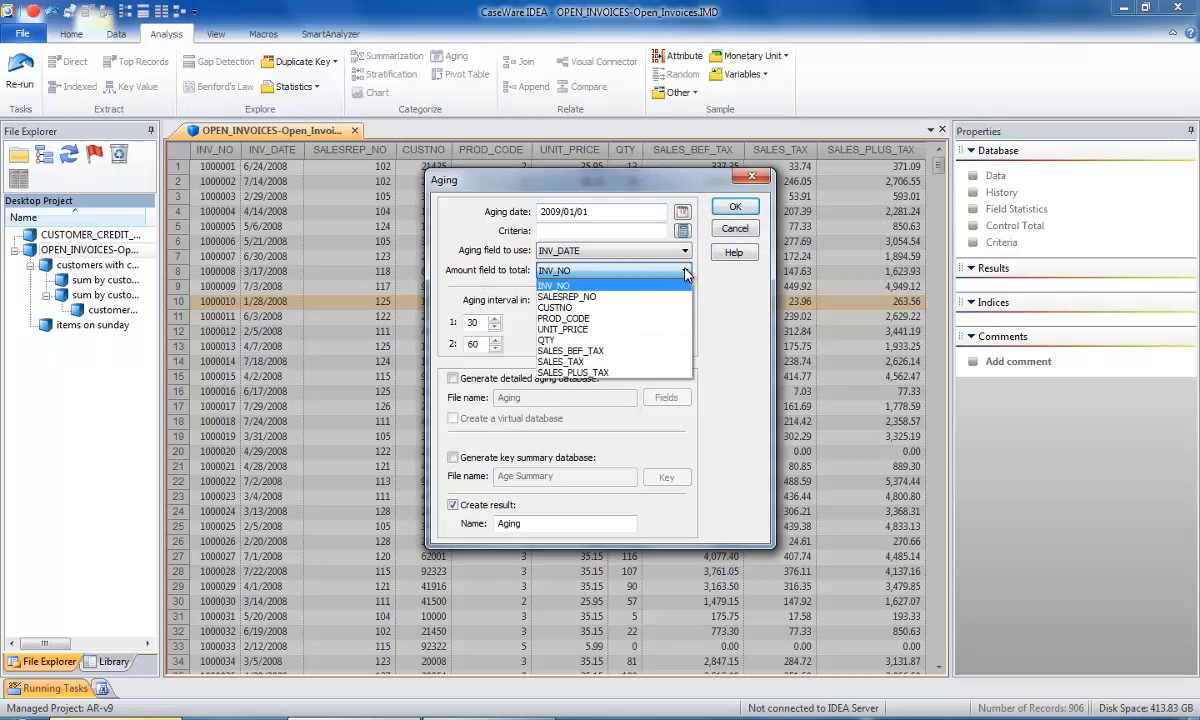
{"action": "left_click", "coordinate": [599, 352]}
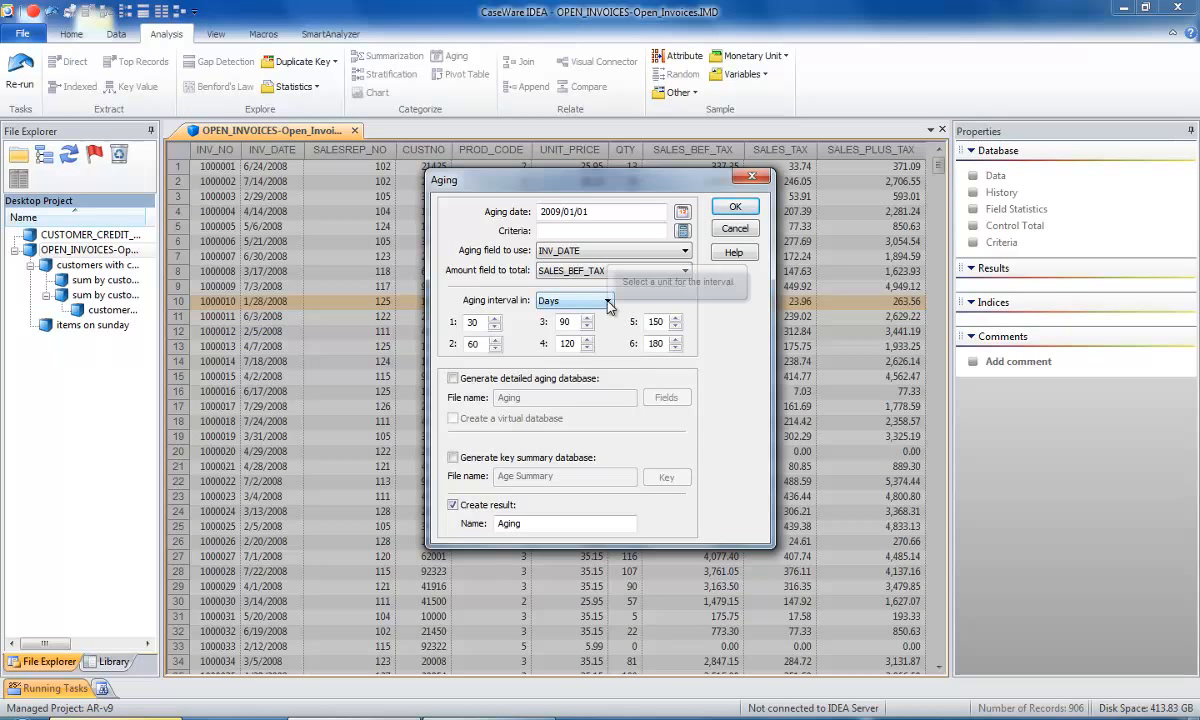
Set the aging interval unit to Days, with the first interval at 30.
{"action": "left_click", "coordinate": [607, 301]}
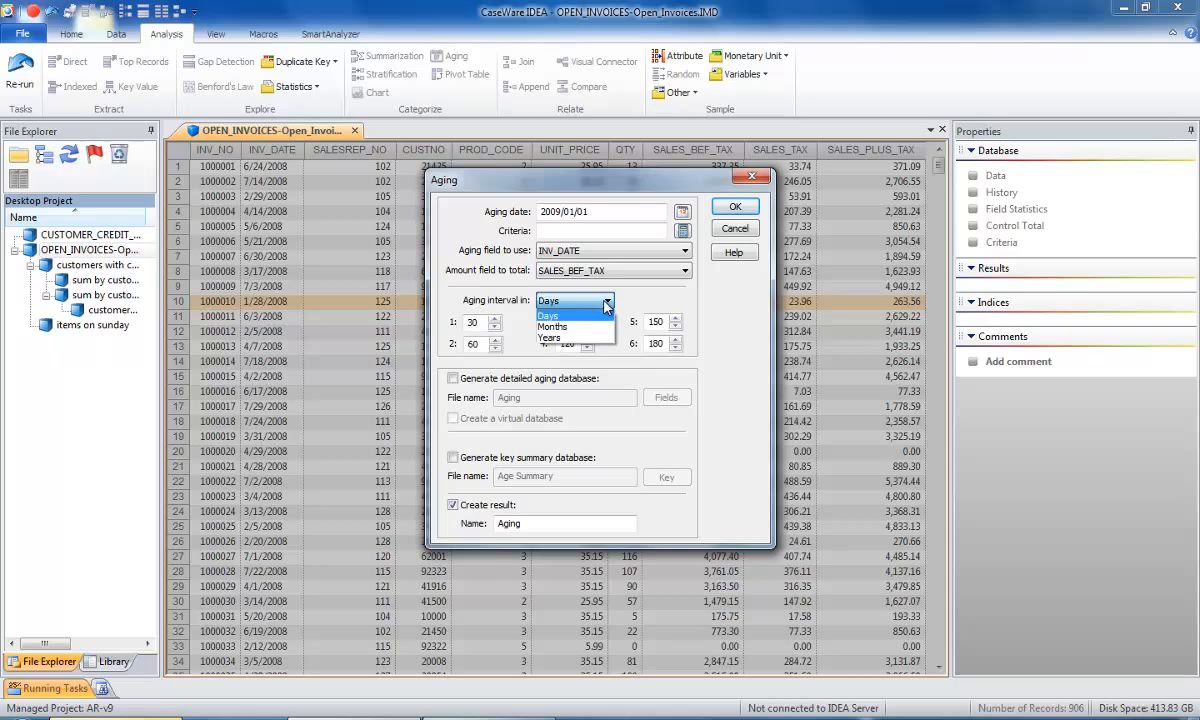
{"action": "left_click", "coordinate": [598, 315]}
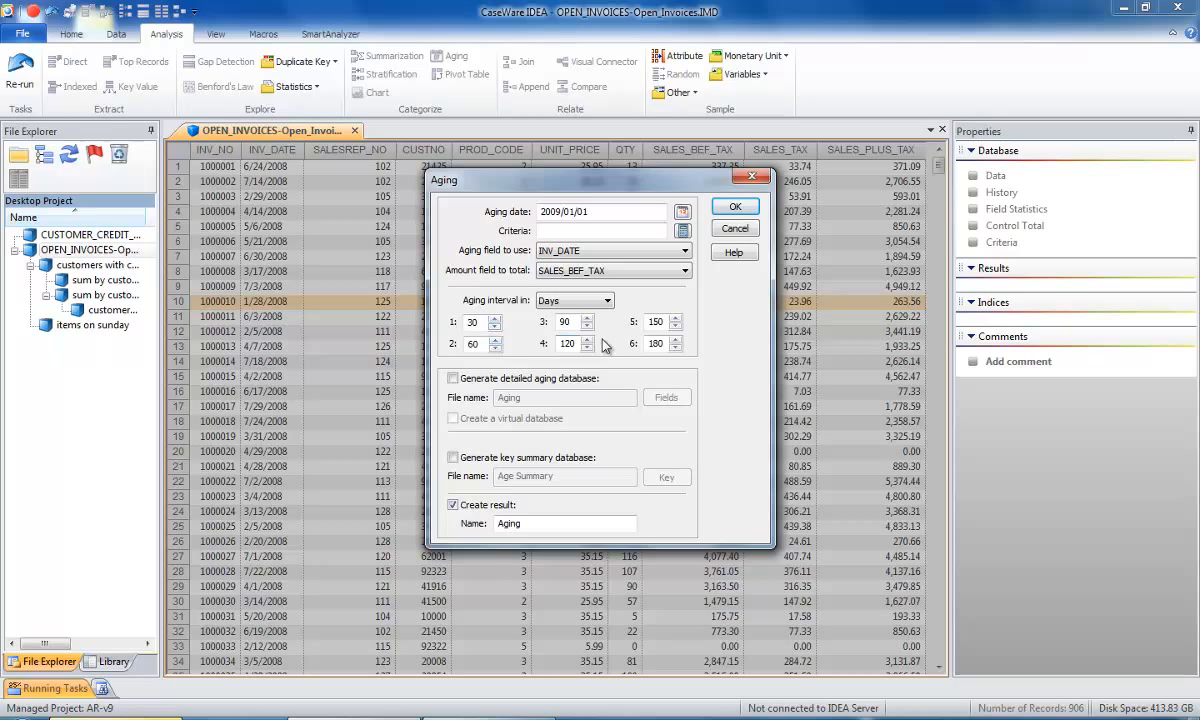
{"action": "left_click", "coordinate": [495, 326]}
{"action": "left_click", "coordinate": [495, 318]}
Generate the Age Summary key summary database keyed on CUSTNO in ascending order, and run the aging.
{"action": "left_click", "coordinate": [452, 458]}
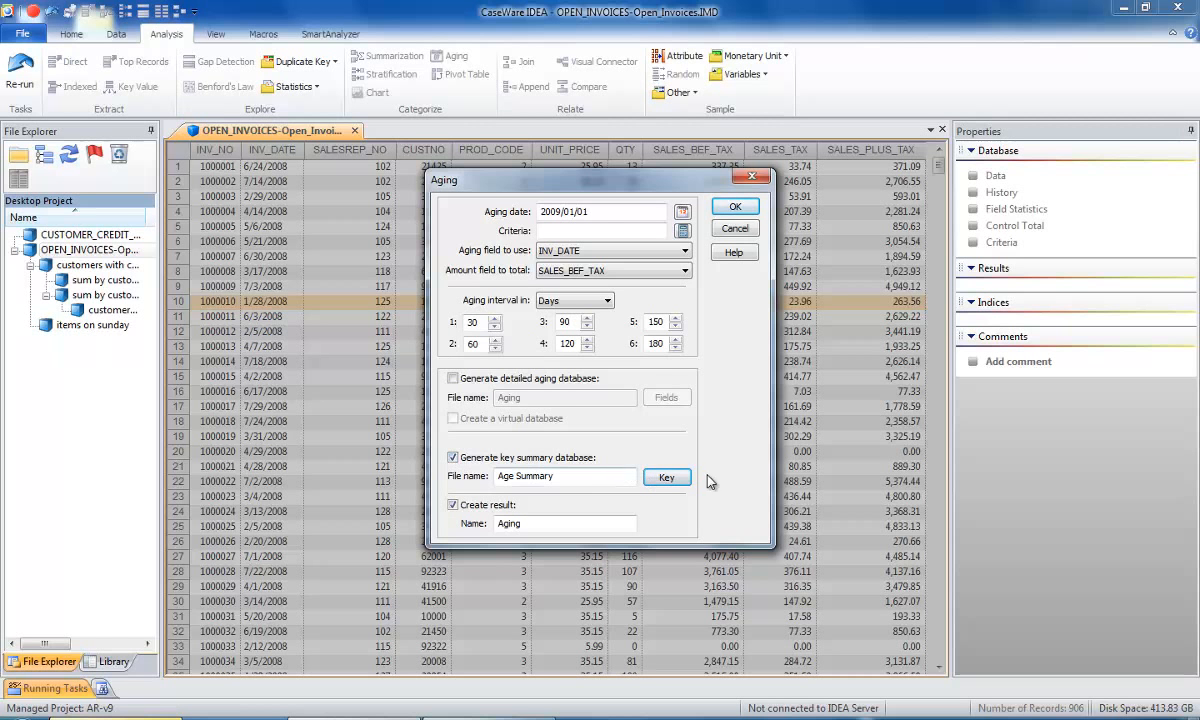
{"action": "left_click", "coordinate": [667, 478]}
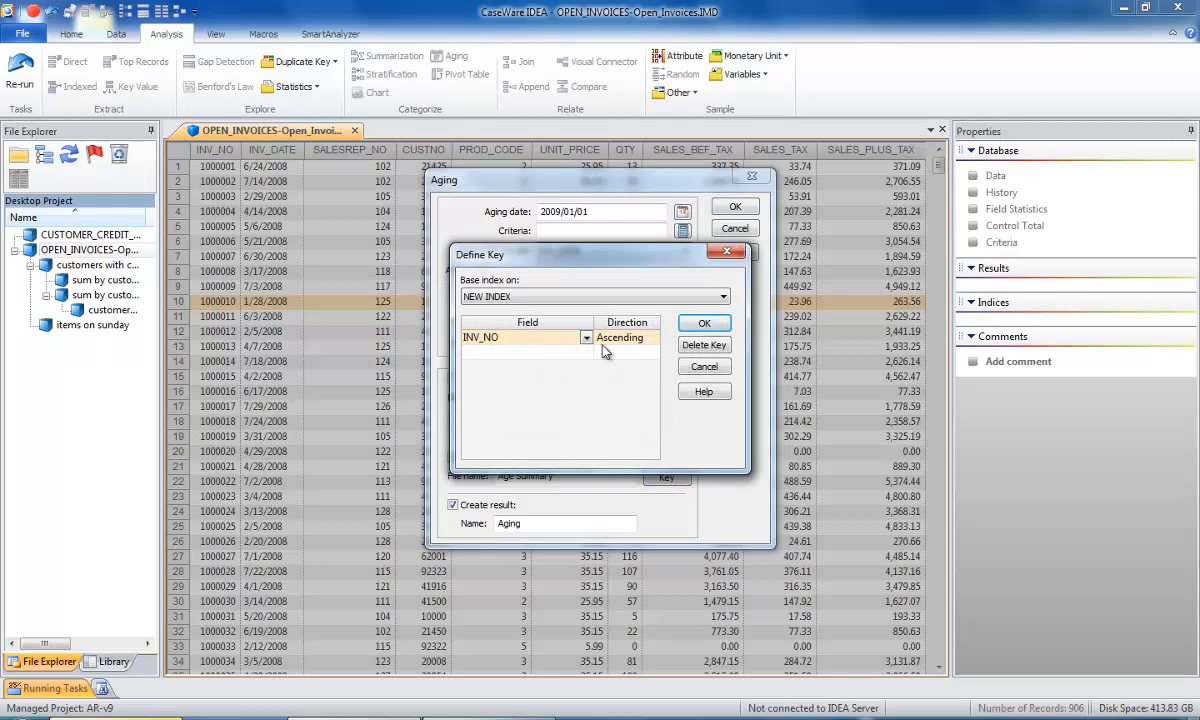
{"action": "left_click", "coordinate": [586, 338]}
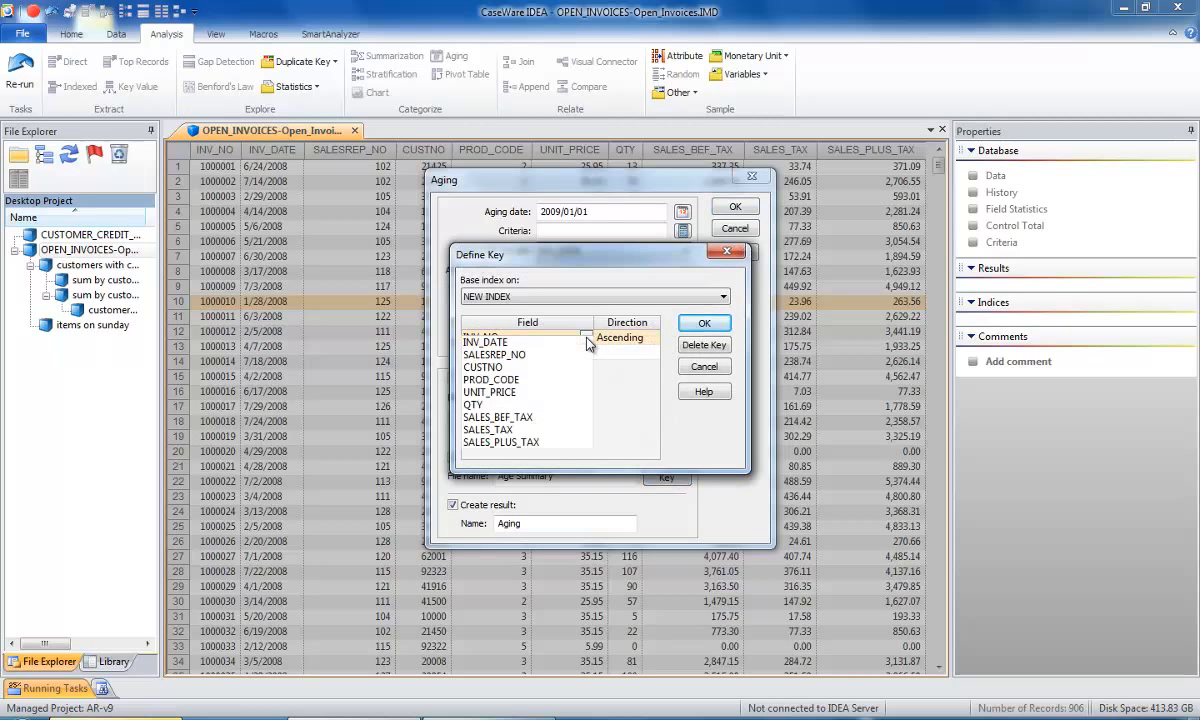
{"action": "left_click", "coordinate": [488, 369]}
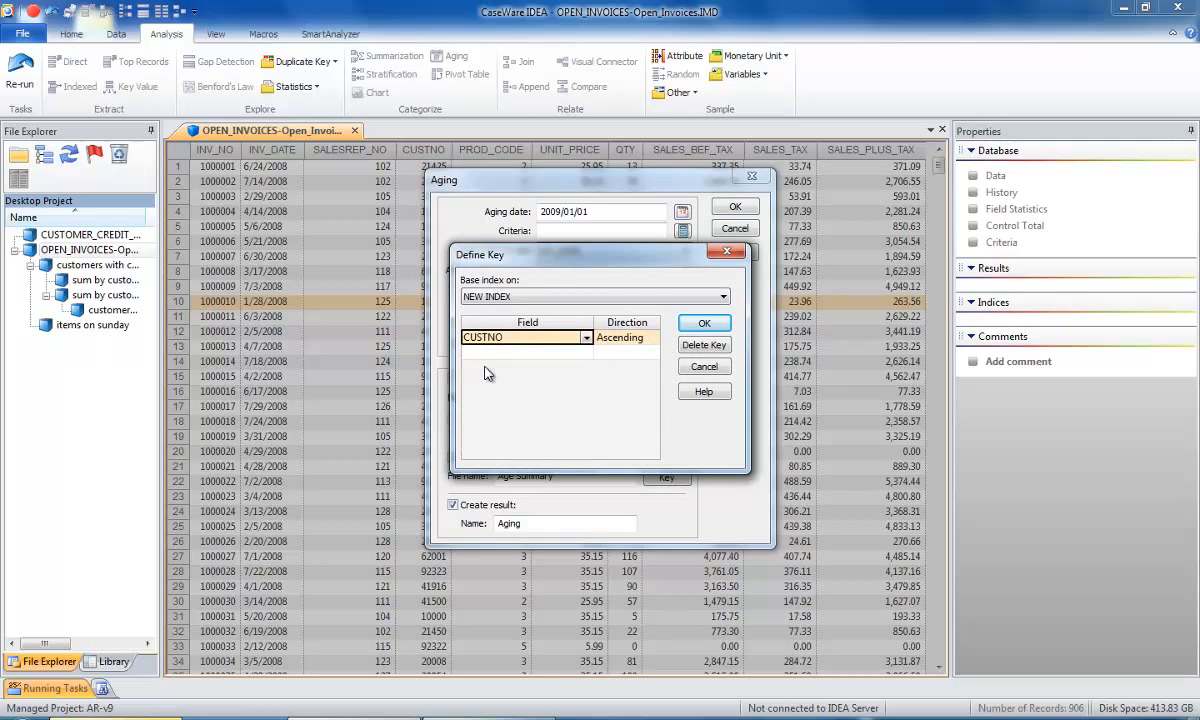
{"action": "left_click", "coordinate": [703, 323]}
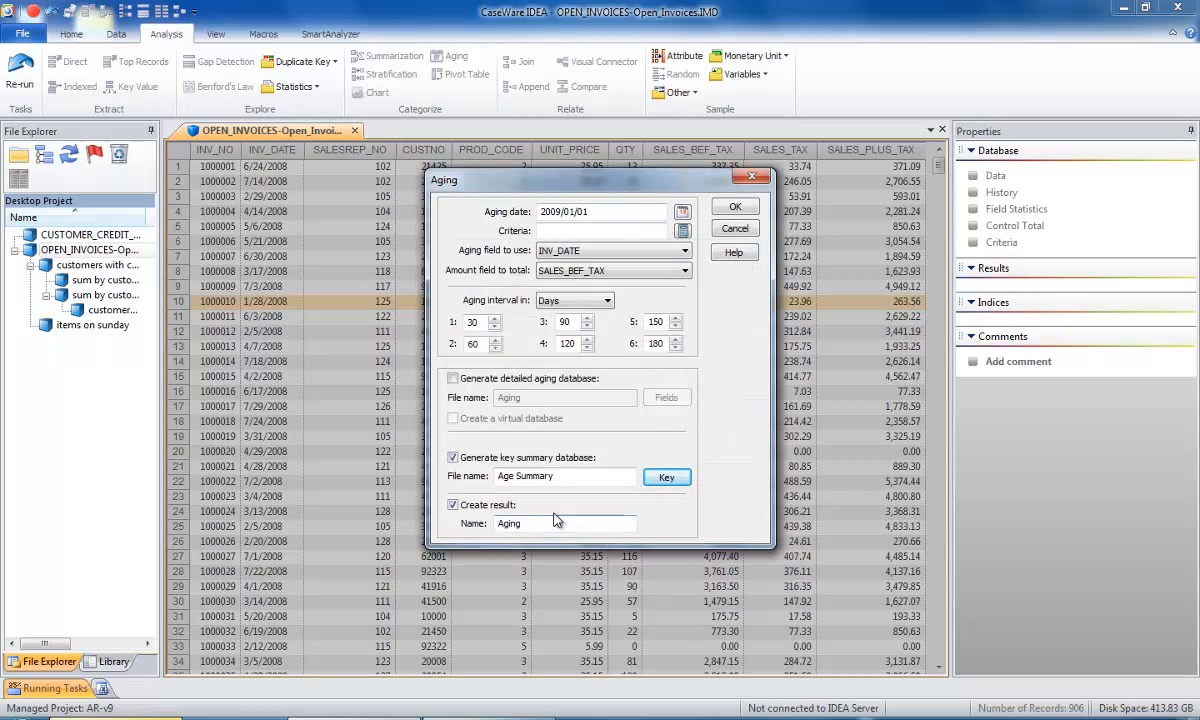
{"action": "left_click", "coordinate": [734, 209]}
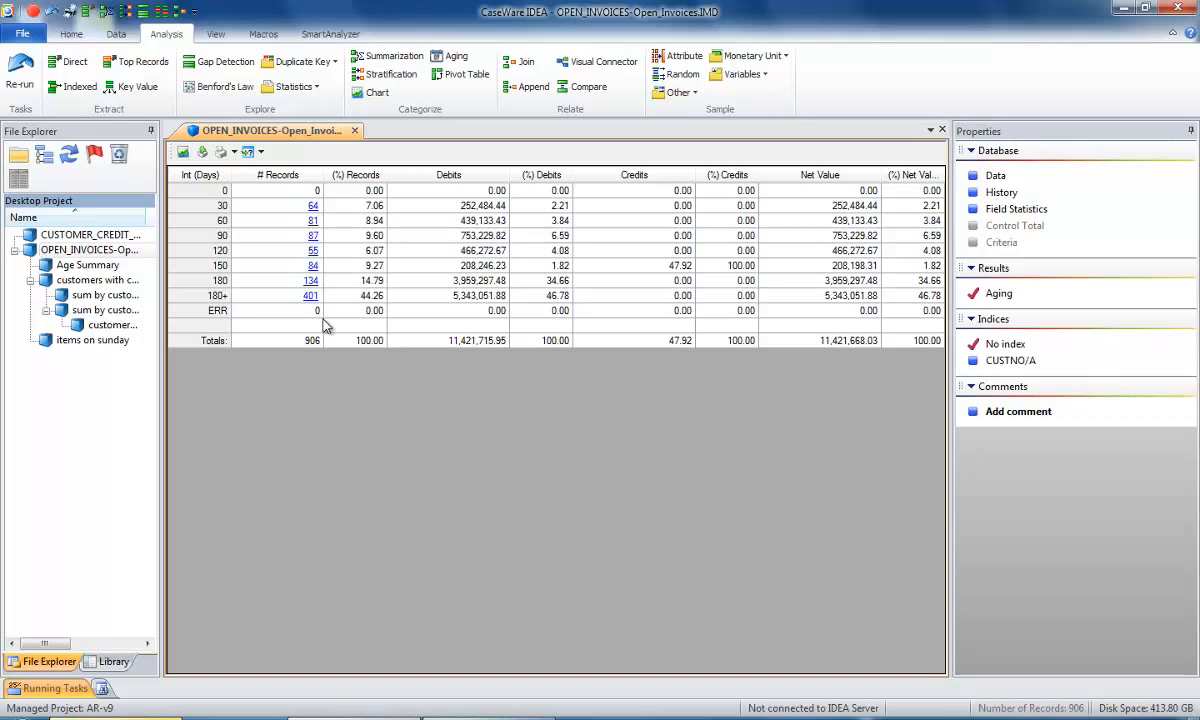
Display the records behind the 120-day interval of the aging result, and close the preview.
{"action": "right_click", "coordinate": [313, 251]}
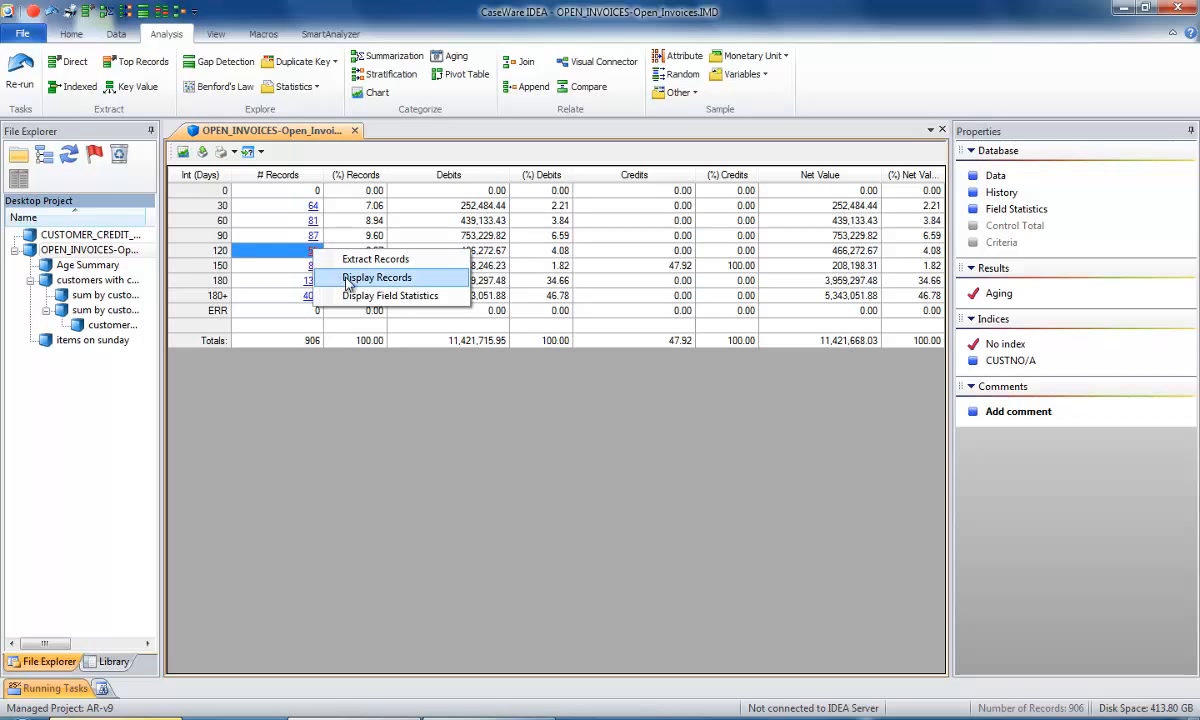
{"action": "left_click", "coordinate": [340, 277]}
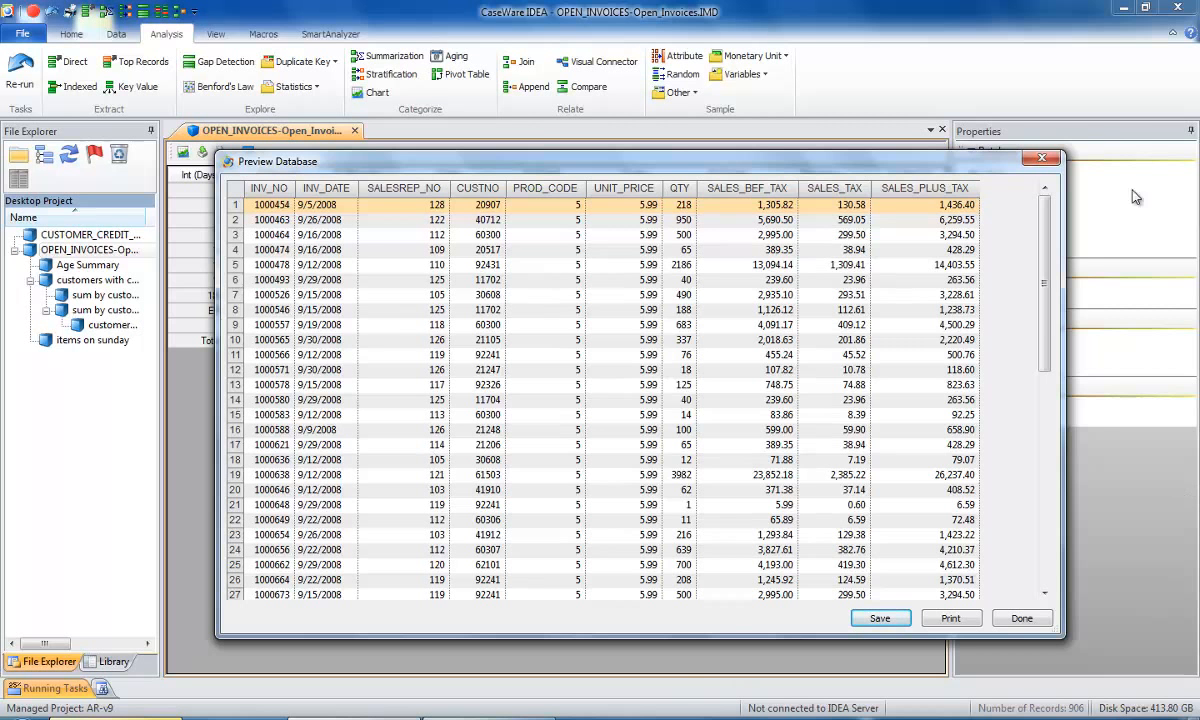
{"action": "left_click", "coordinate": [1022, 618]}
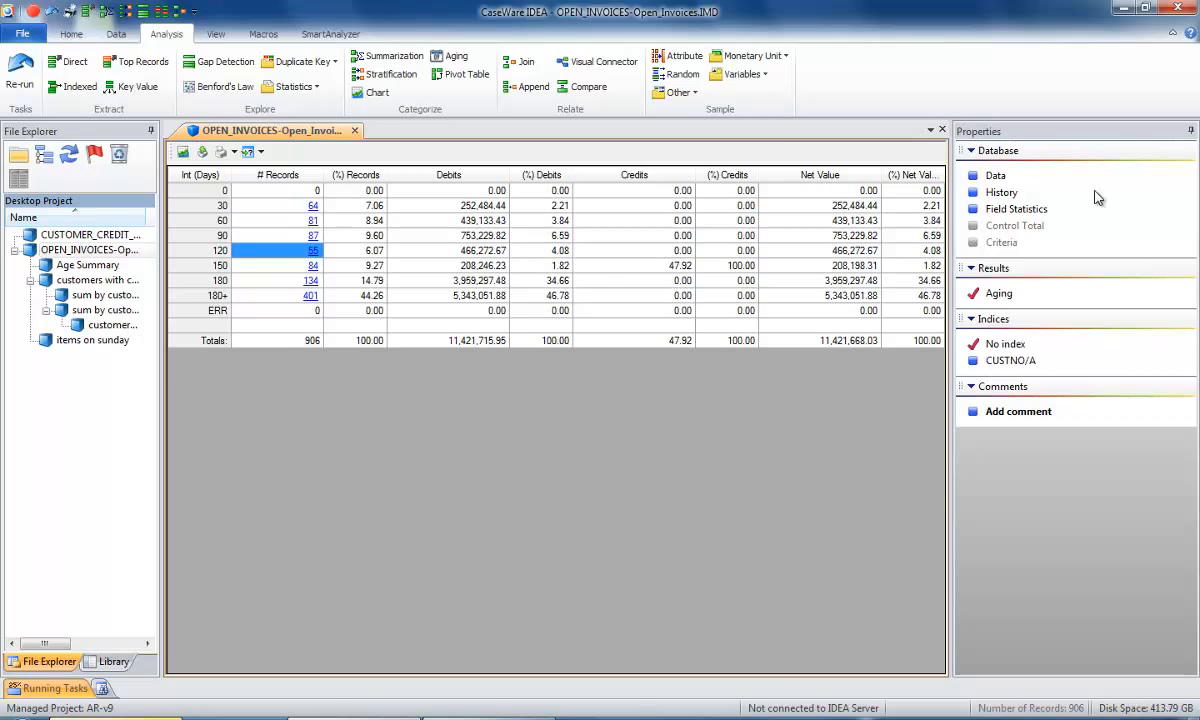
Display only the OPEN_INVOICES data records where SALES_PLUS_TAX <= 0.00, sorted ascending by SALES_PLUS_TAX.
{"action": "left_click", "coordinate": [1000, 176]}
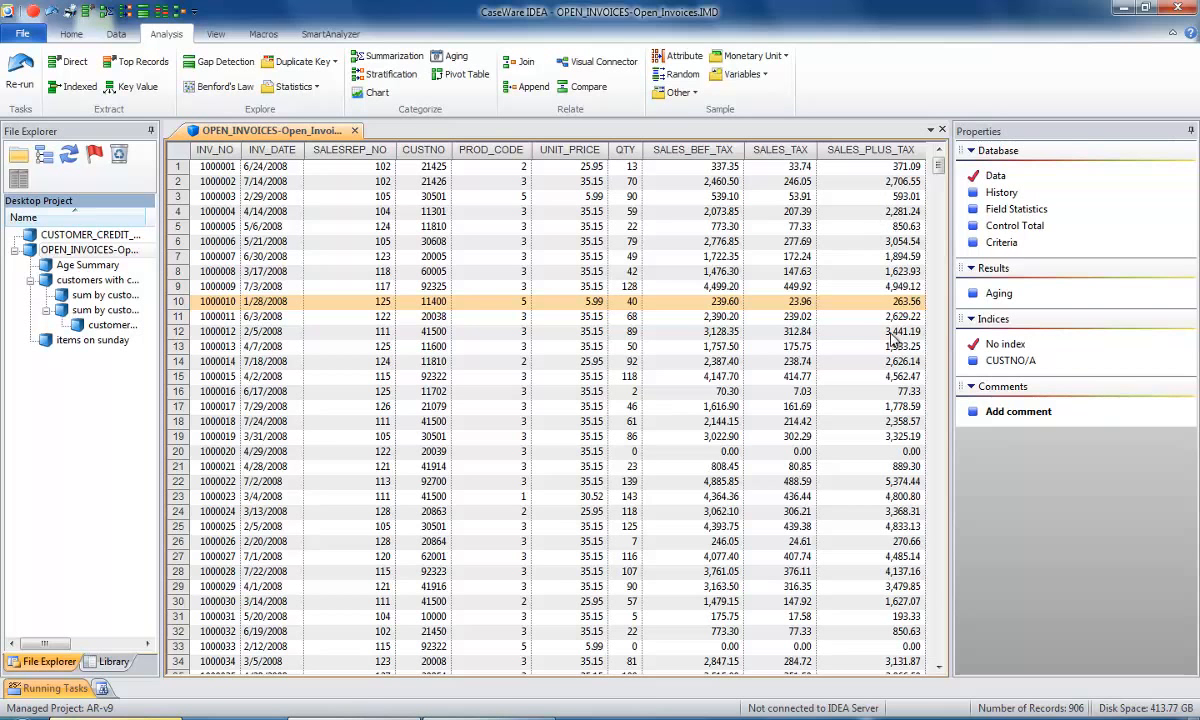
{"action": "right_click", "coordinate": [853, 259]}
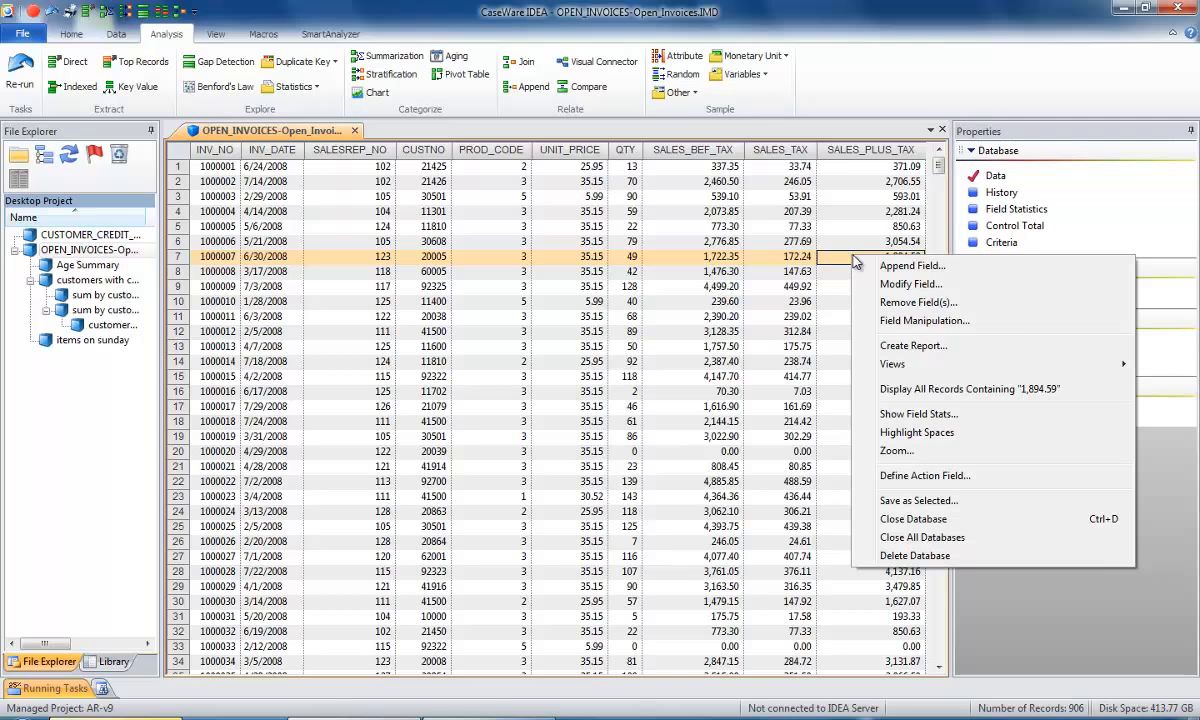
{"action": "left_click", "coordinate": [887, 389]}
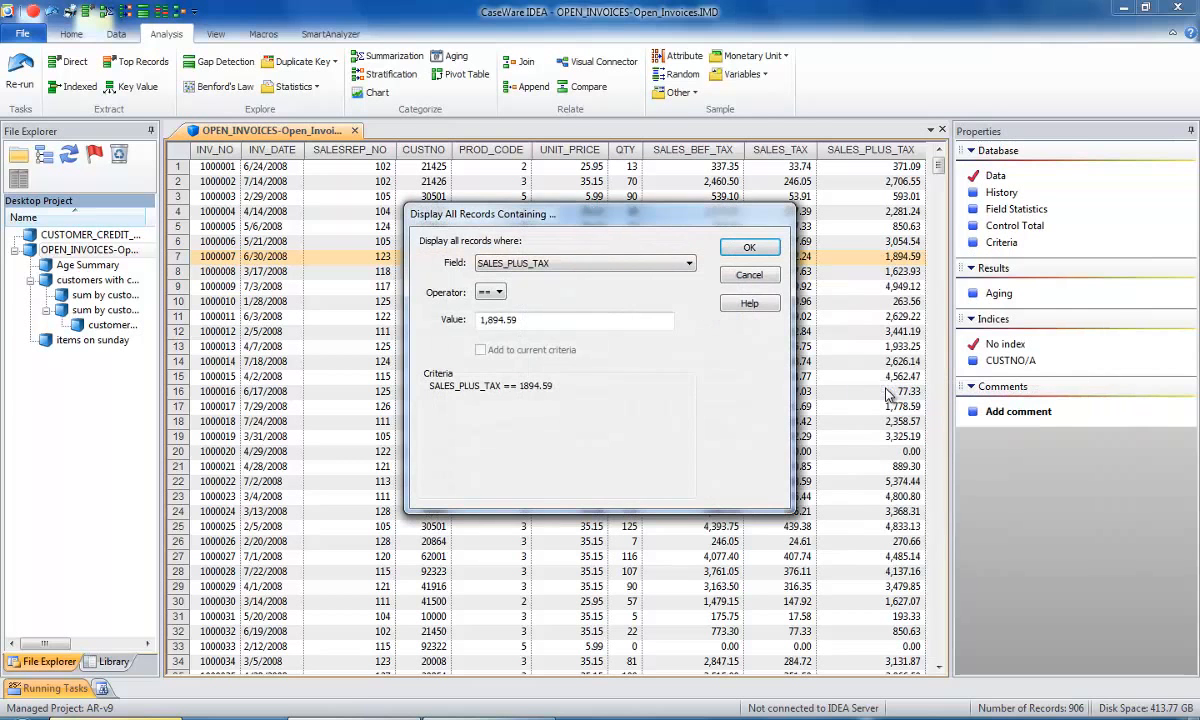
{"action": "left_click", "coordinate": [499, 291]}
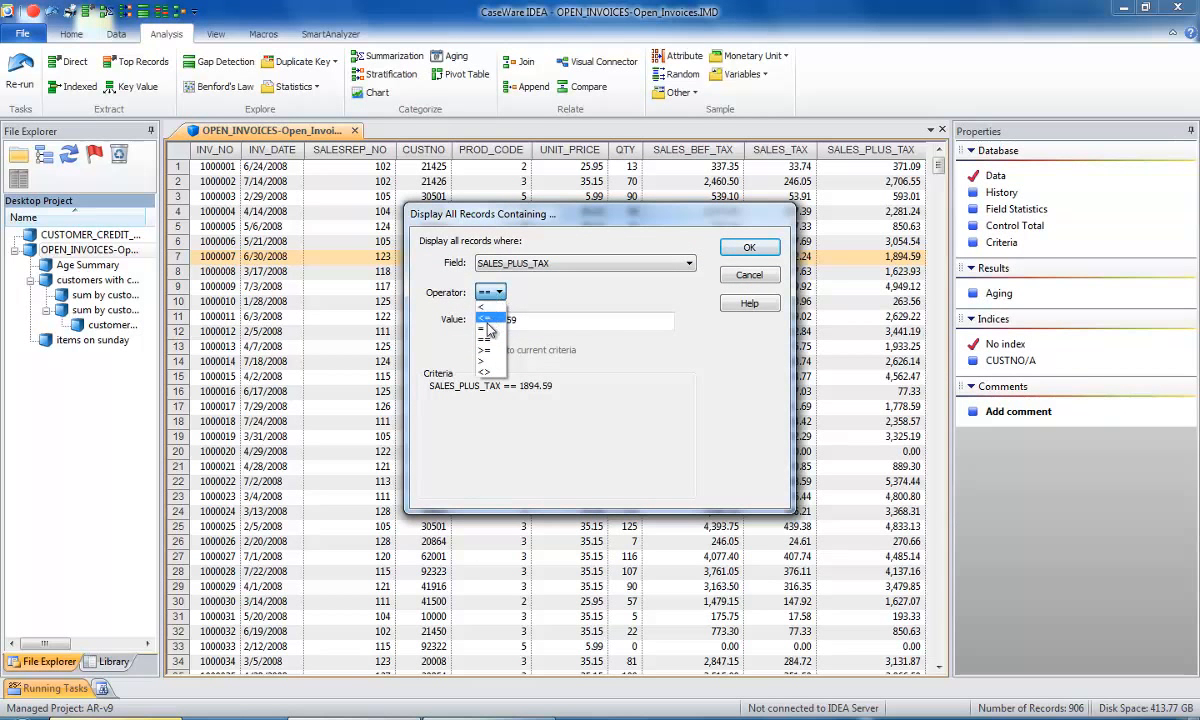
{"action": "left_click", "coordinate": [484, 318]}
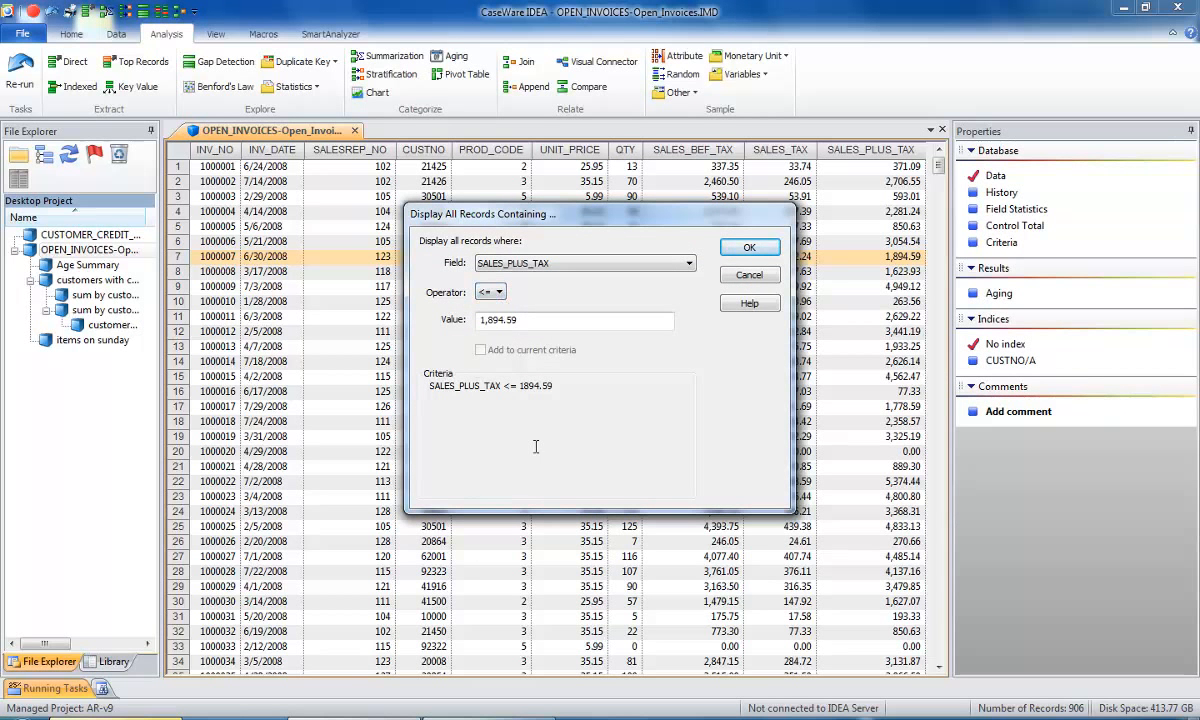
{"action": "key", "text": "Tab"}
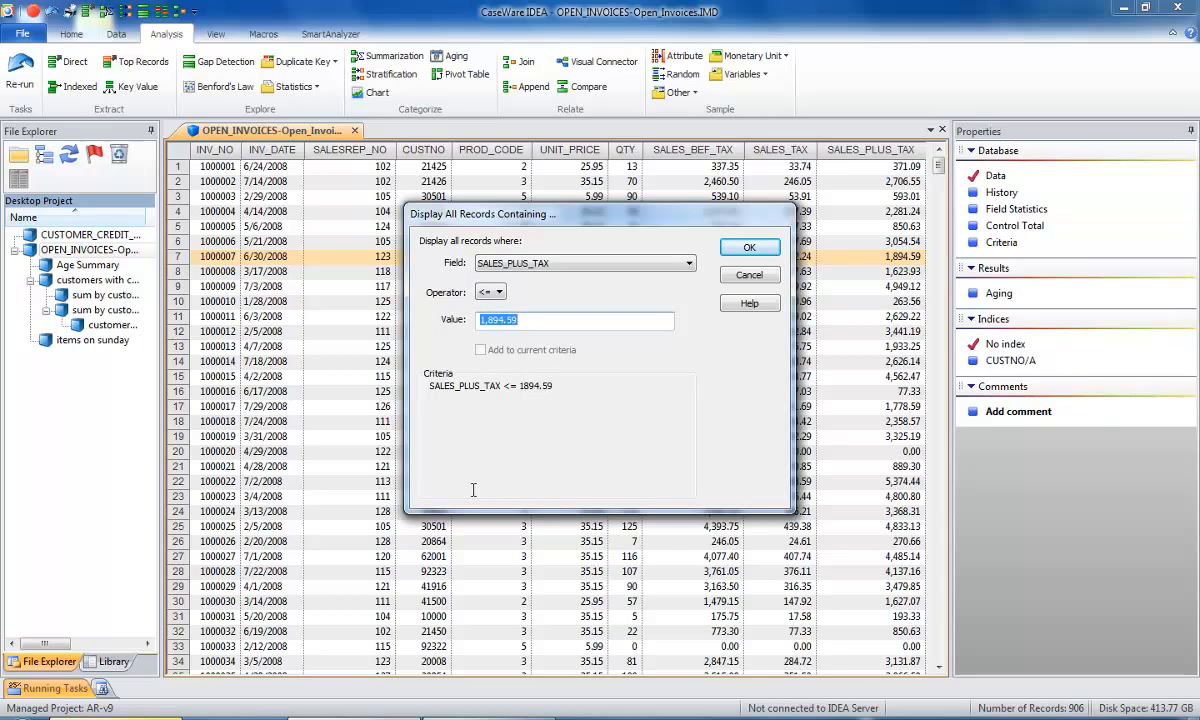
{"action": "type", "text": "0"}
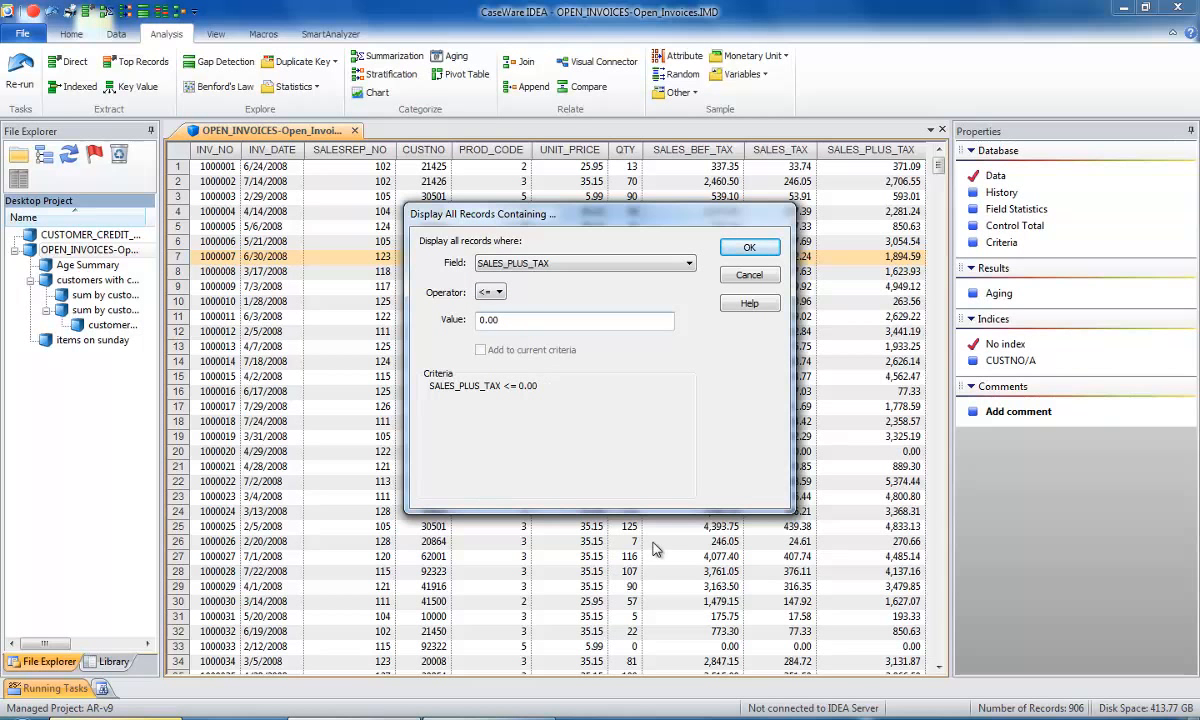
{"action": "left_click", "coordinate": [763, 250]}
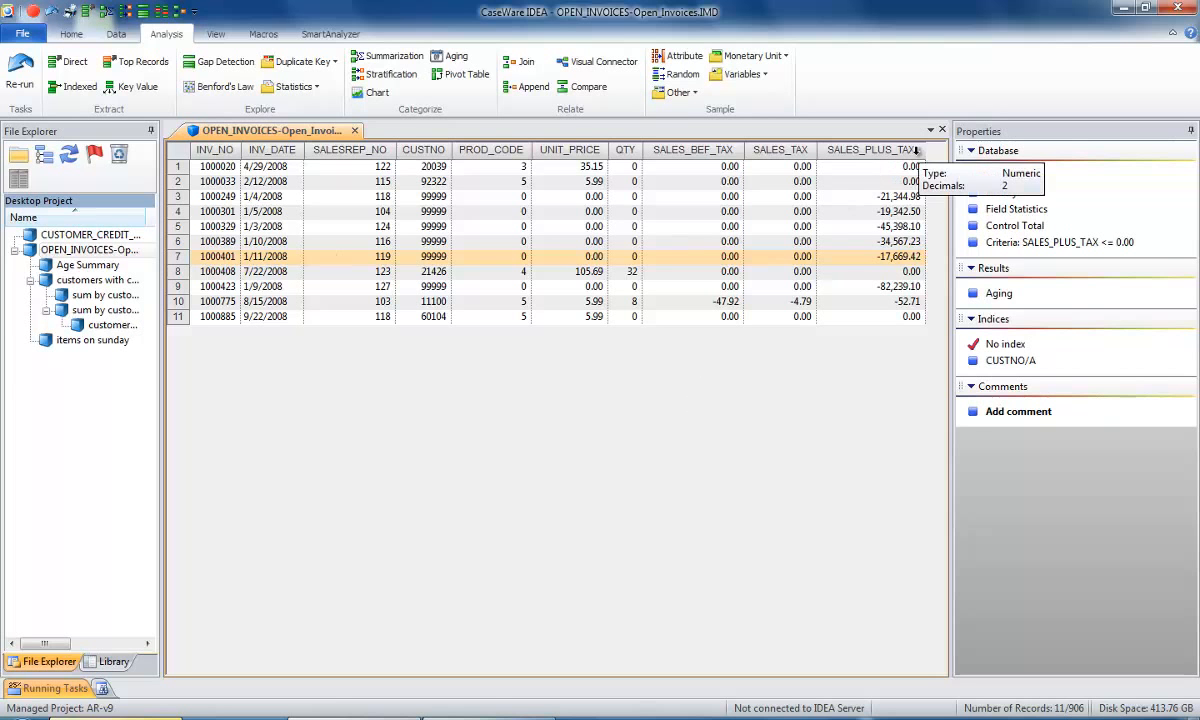
{"action": "left_click", "coordinate": [918, 157]}
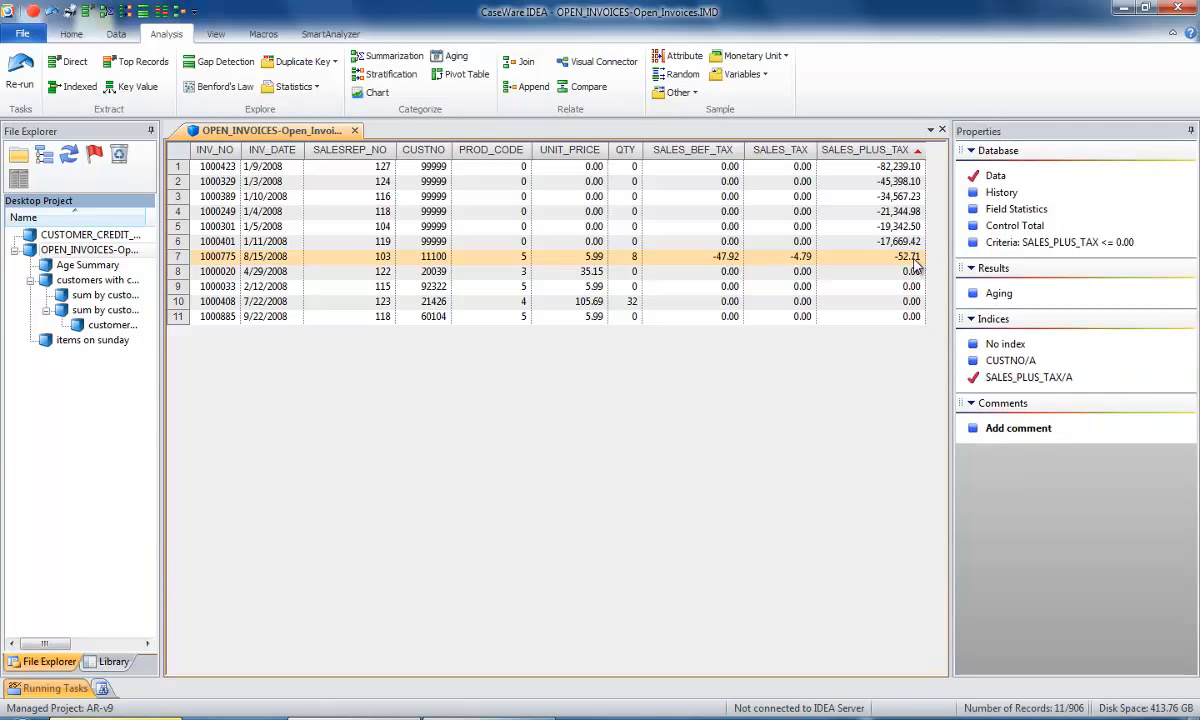